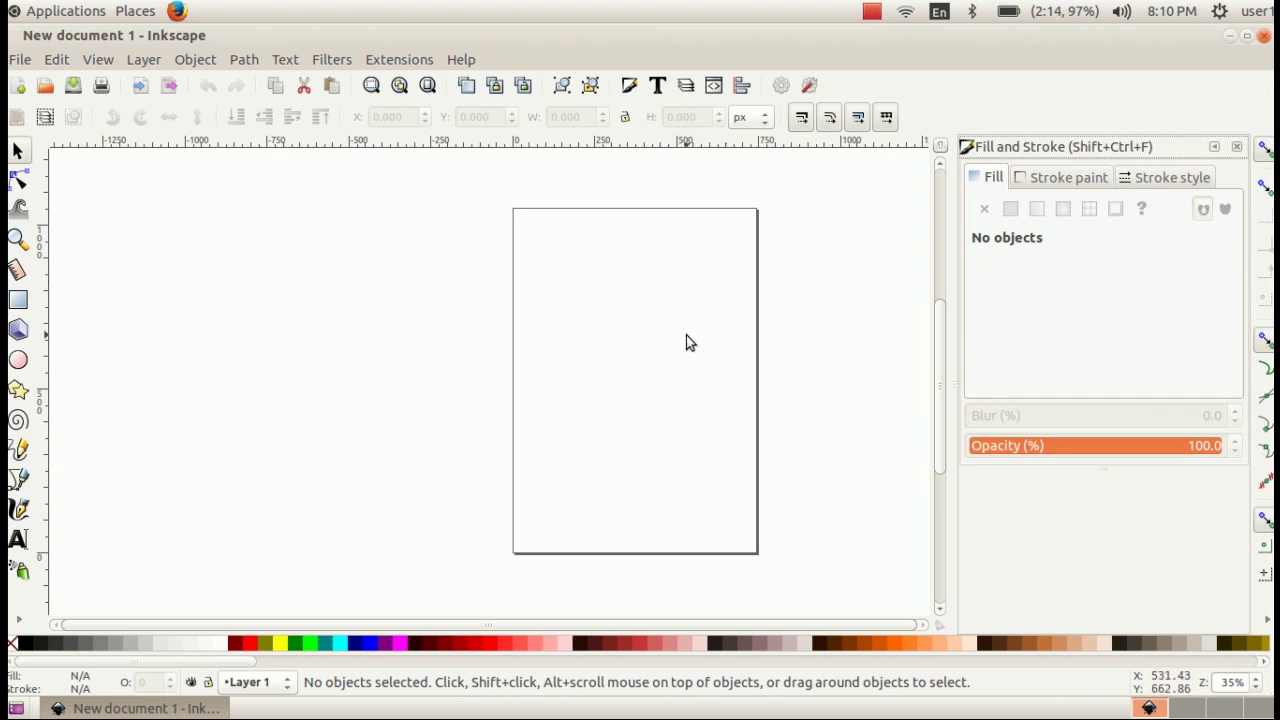
- Hide the page border in the document properties and close the properties window
{"action": "left_click", "coordinate": [20, 60]}
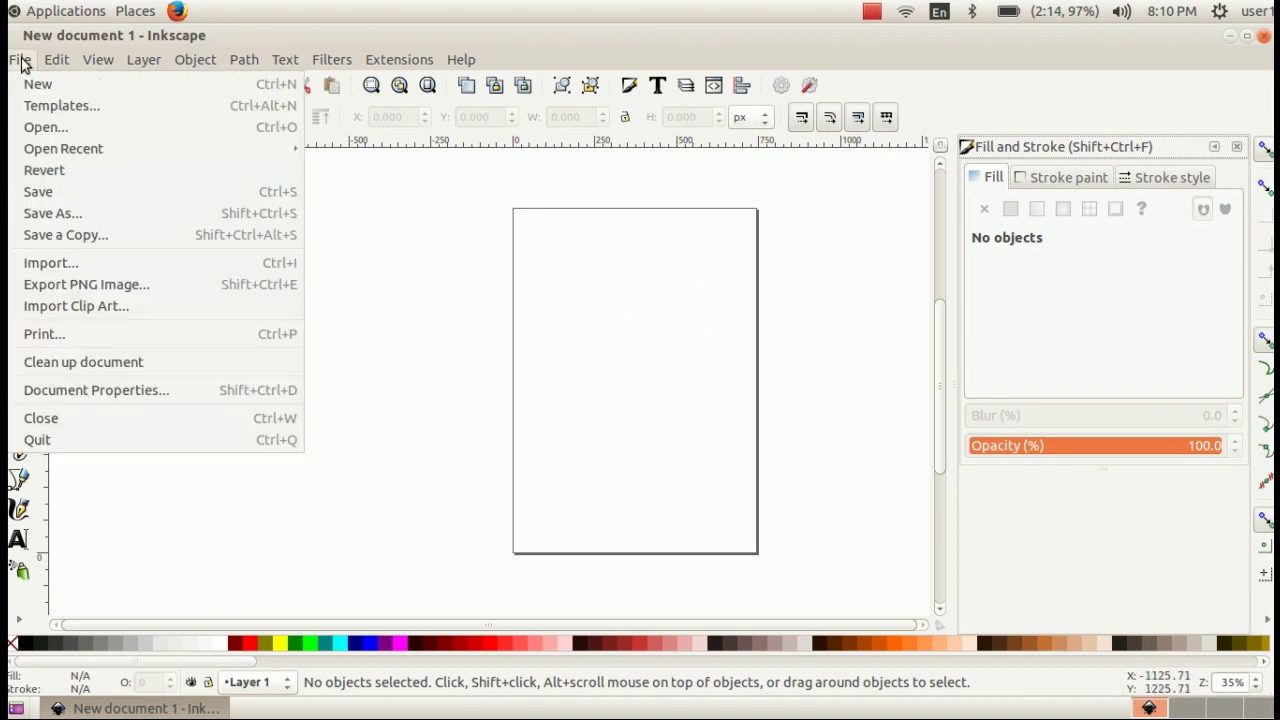
{"action": "left_click", "coordinate": [127, 387]}
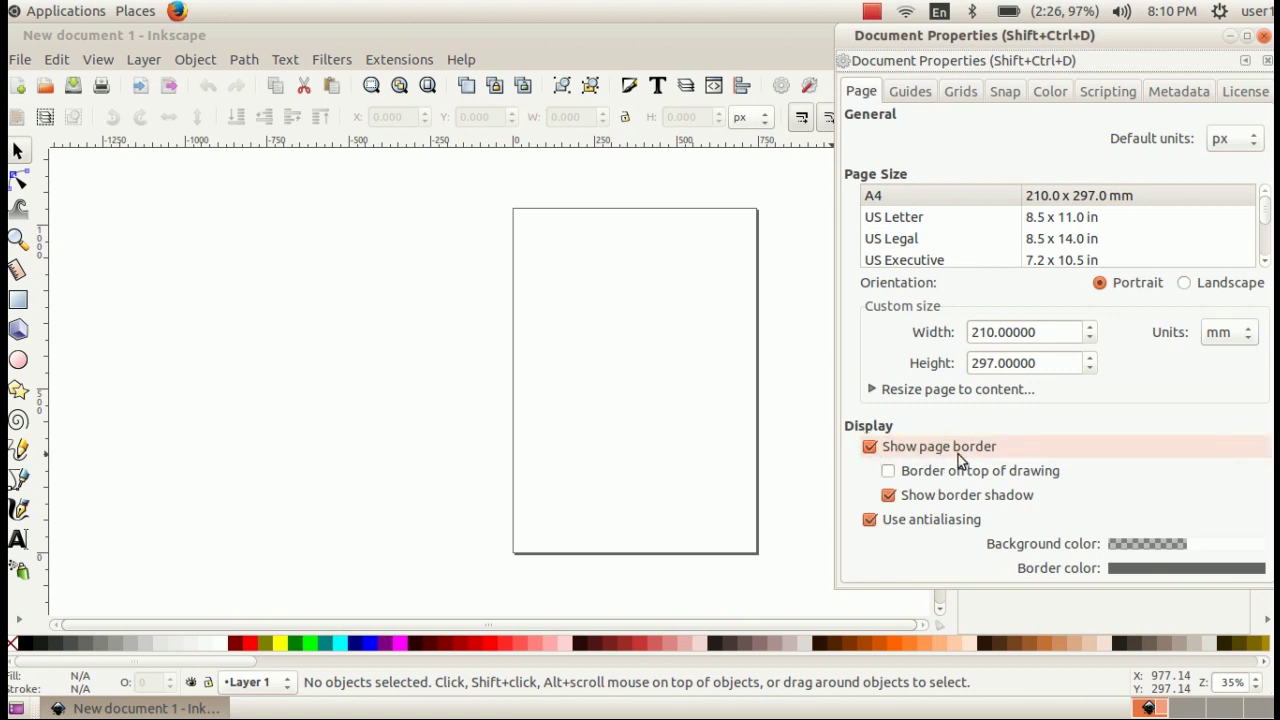
{"action": "left_click", "coordinate": [870, 448]}
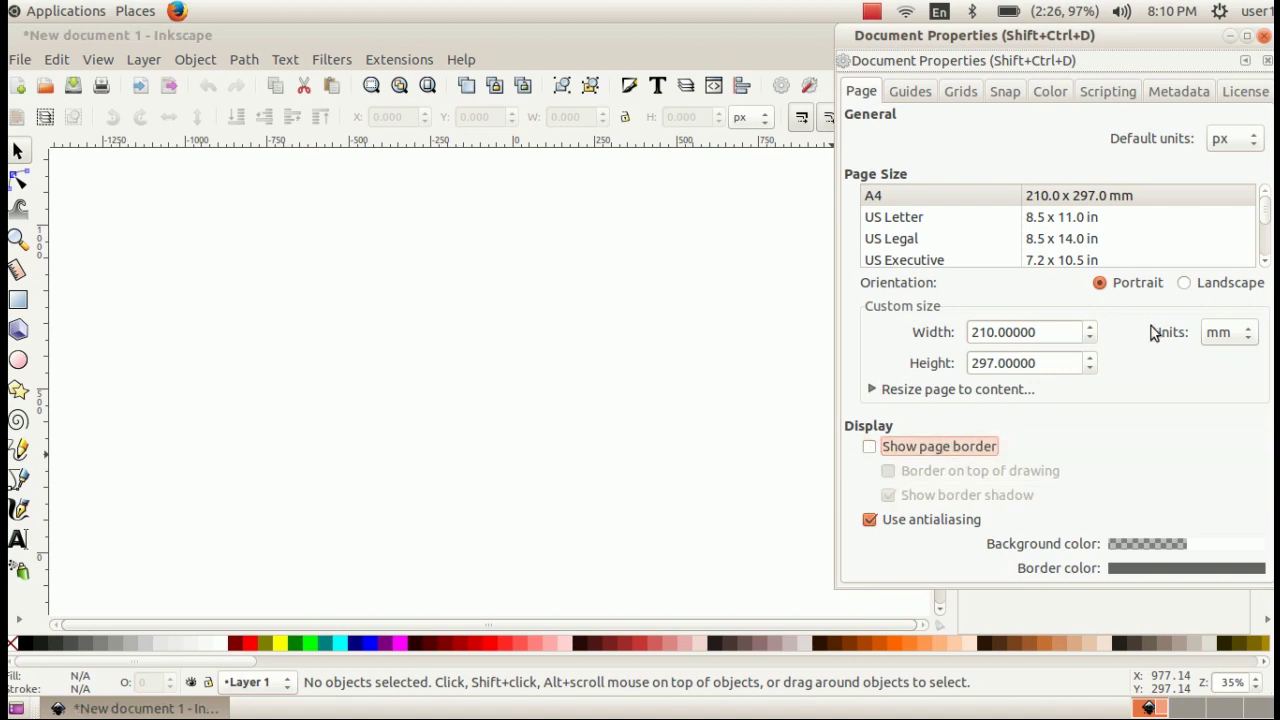
{"action": "left_click", "coordinate": [1264, 35]}
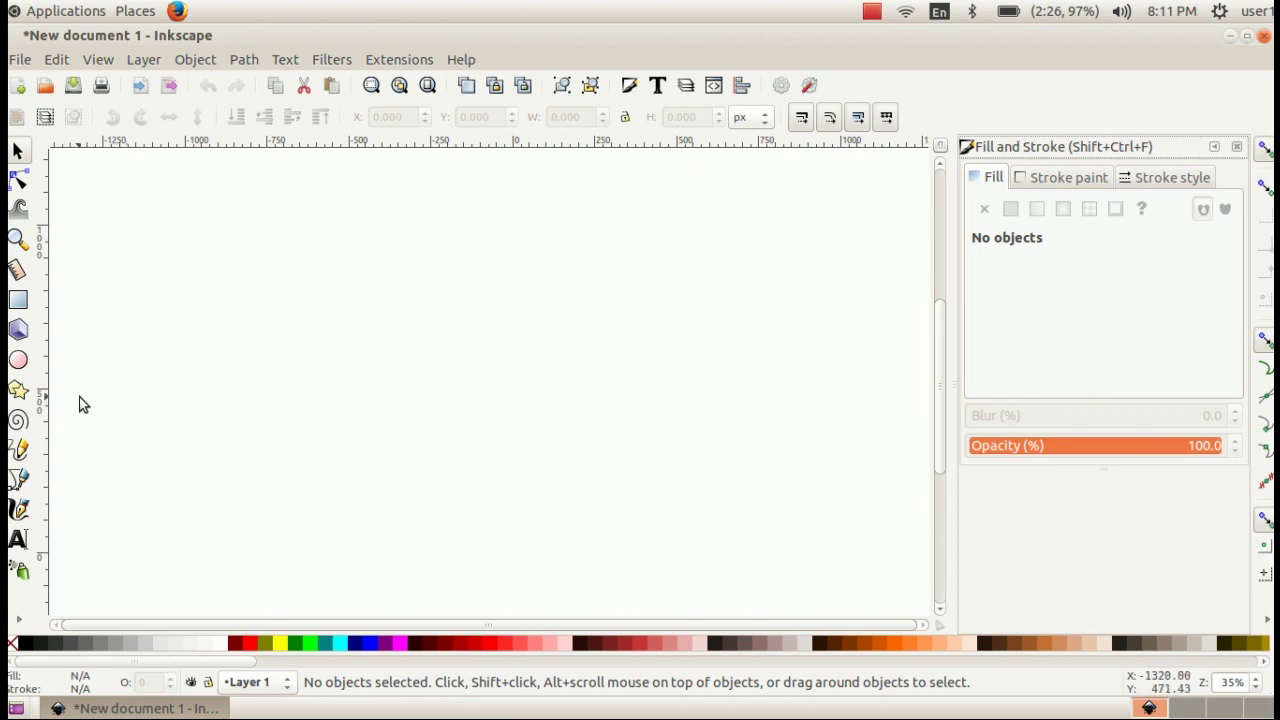
- Draw a flat horizontal ellipse about 764 by 136 px and set its stroke colour to yellow, RGB 239, 235, 28
{"action": "left_click", "coordinate": [20, 362]}
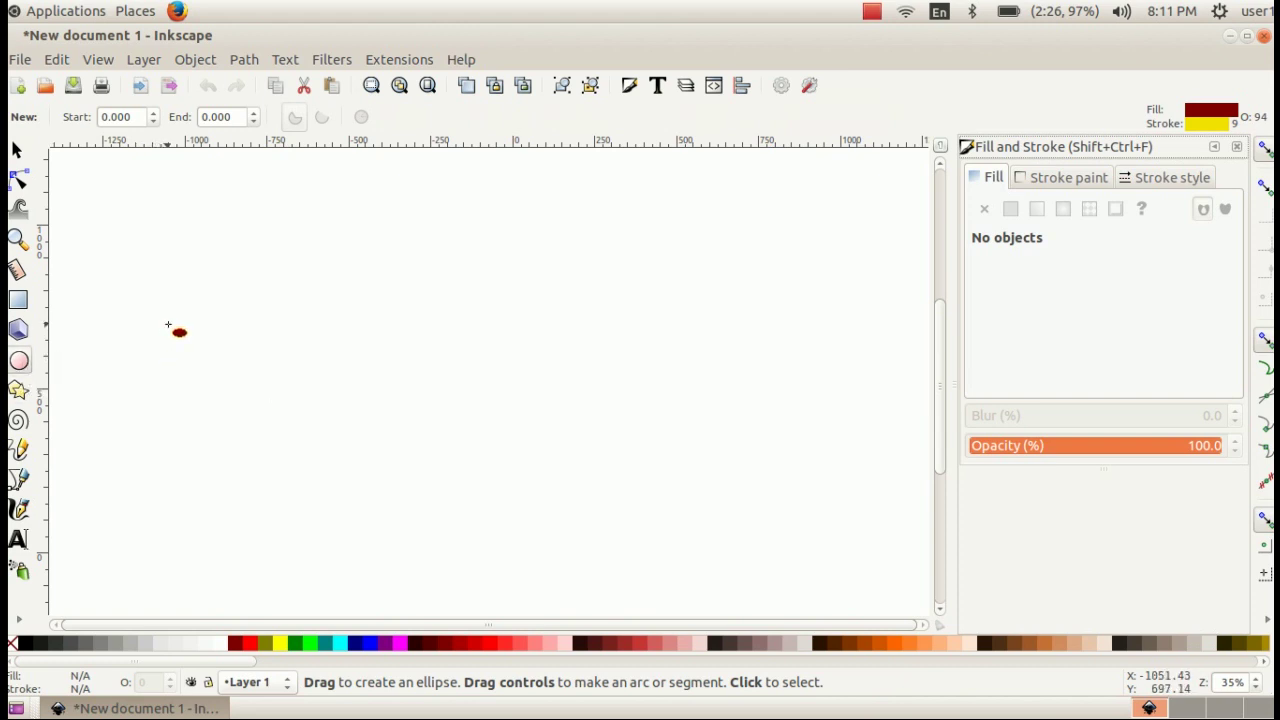
{"action": "mouse_move", "coordinate": [166, 378]}
{"action": "left_mouse_down"}
{"action": "mouse_move", "coordinate": [189, 400]}
{"action": "mouse_move", "coordinate": [294, 423]}
{"action": "mouse_move", "coordinate": [413, 420]}
{"action": "left_mouse_up"}
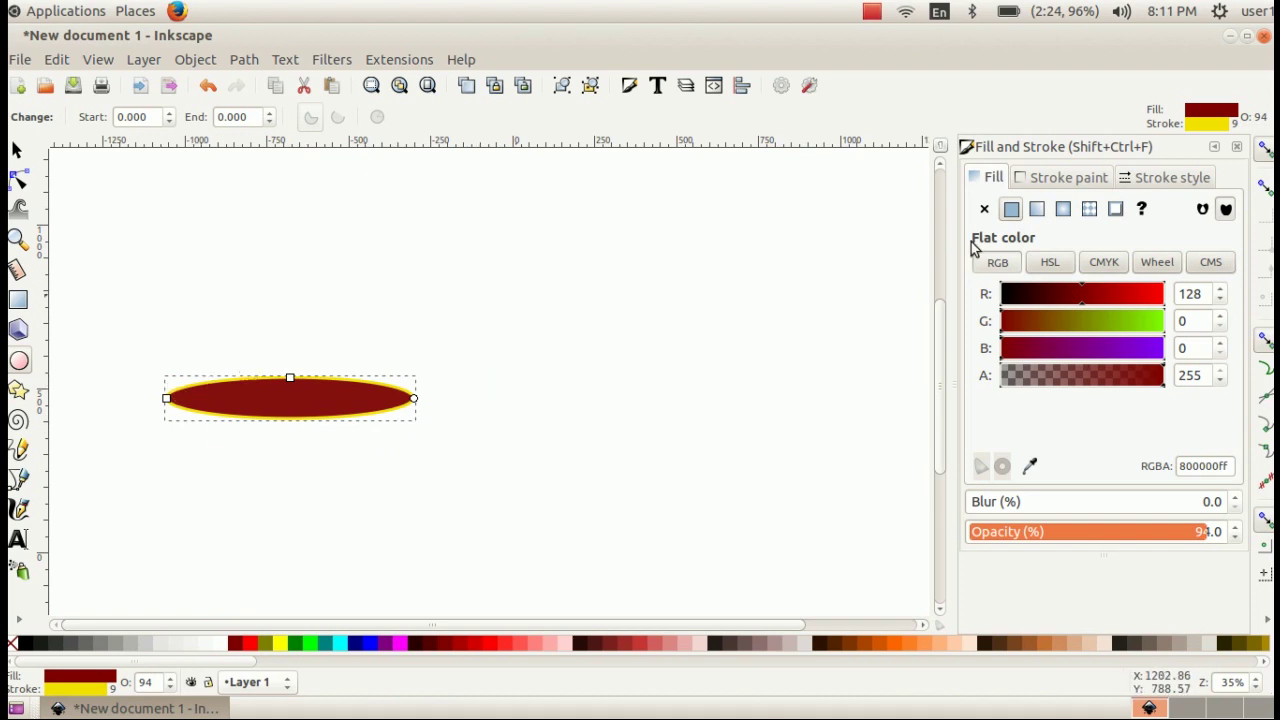
{"action": "left_click", "coordinate": [1100, 180]}
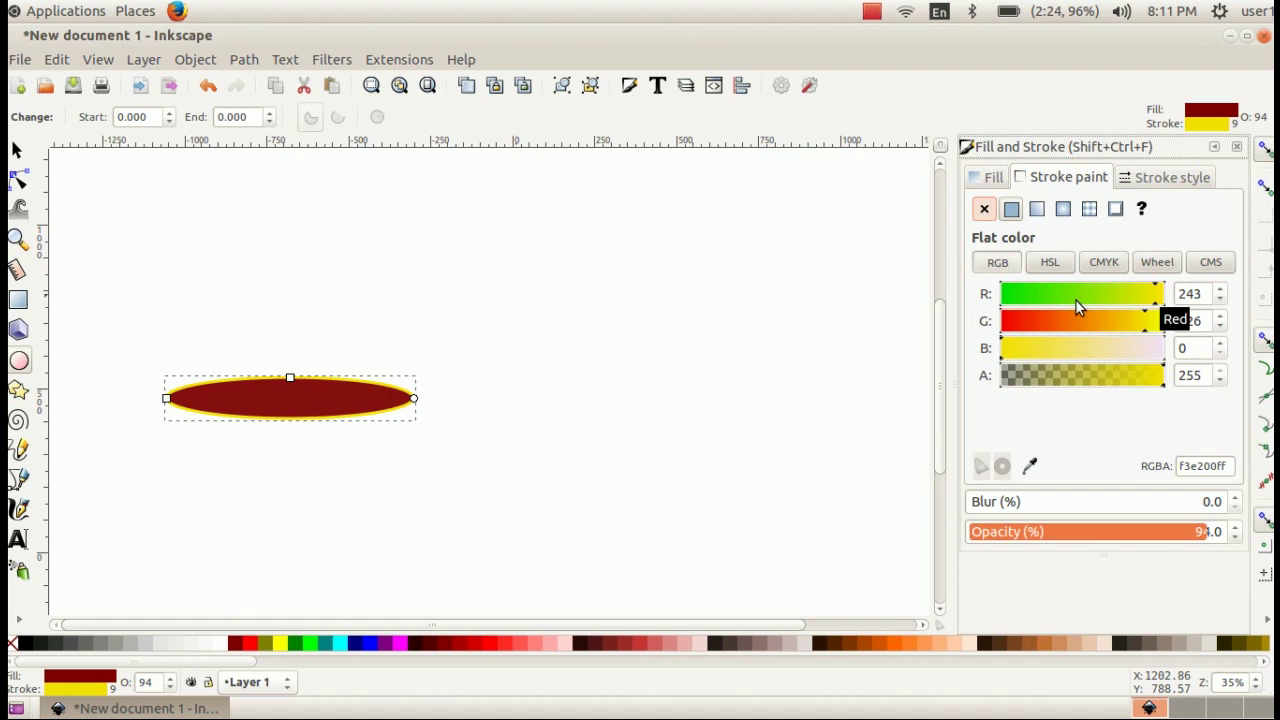
{"action": "left_click", "coordinate": [1027, 322]}
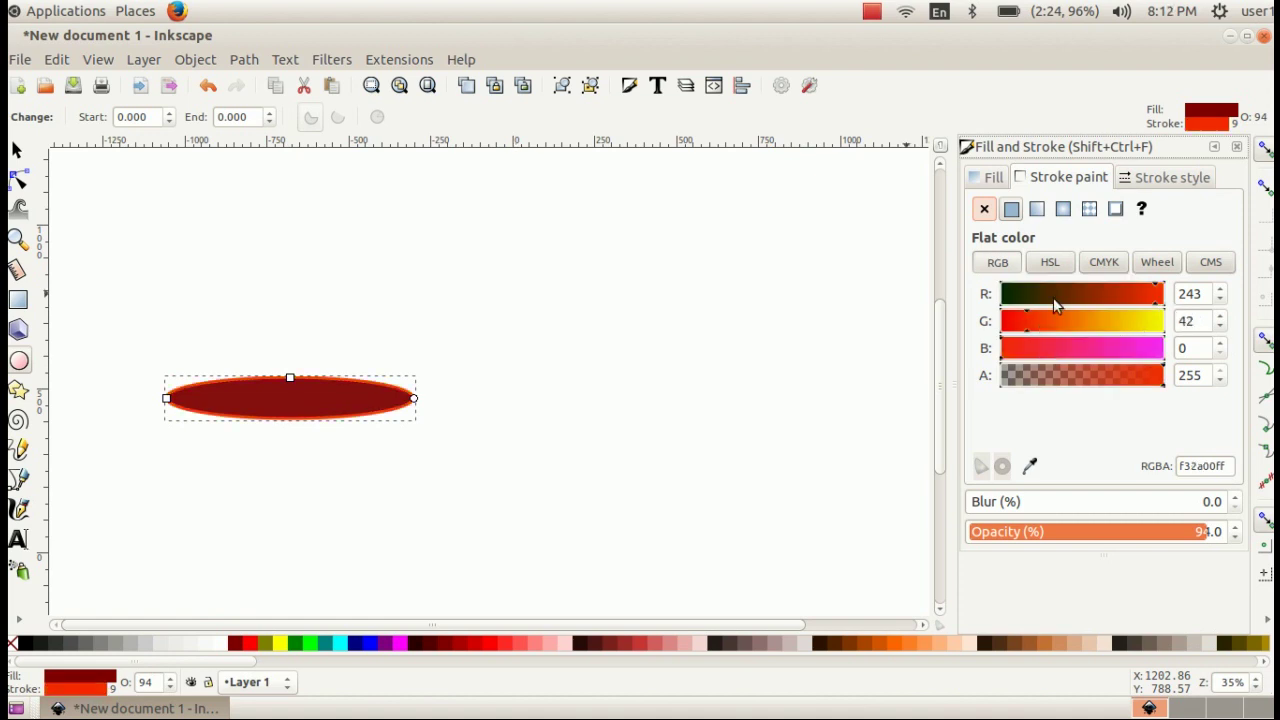
{"action": "left_click", "coordinate": [1055, 294]}
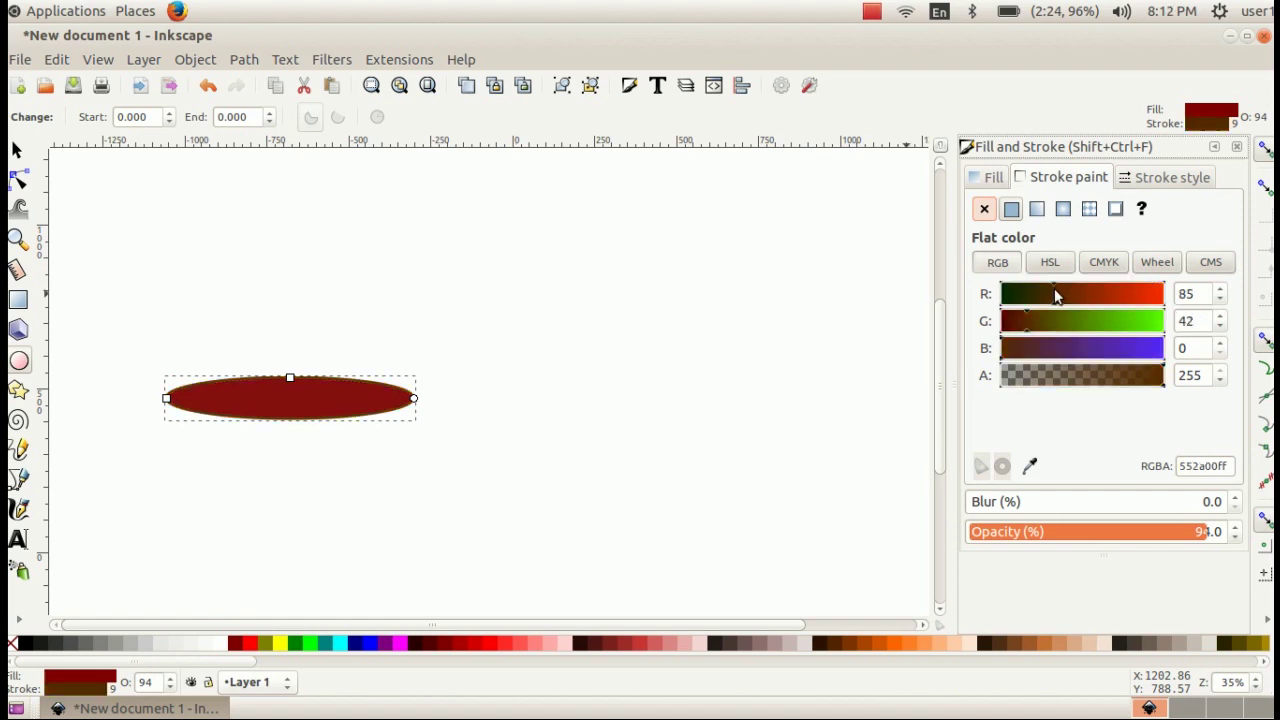
{"action": "left_click", "coordinate": [1151, 321]}
{"action": "left_click", "coordinate": [1156, 348]}
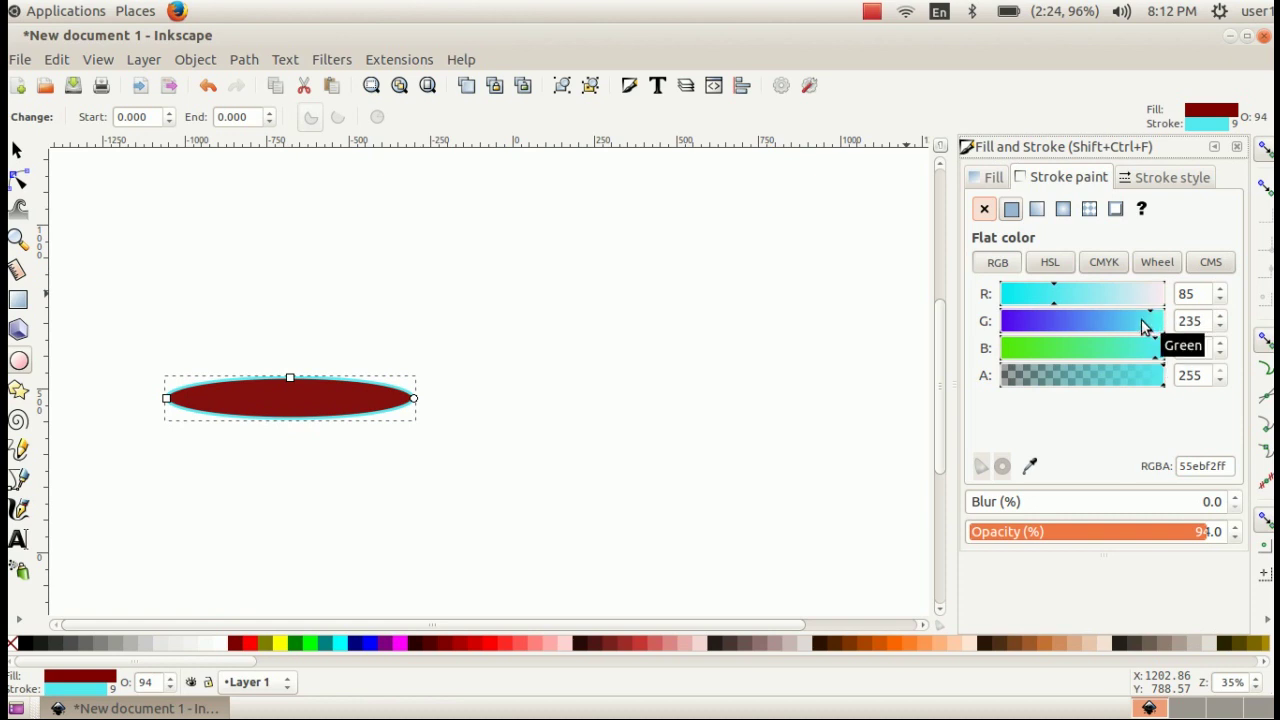
{"action": "left_click", "coordinate": [1018, 348]}
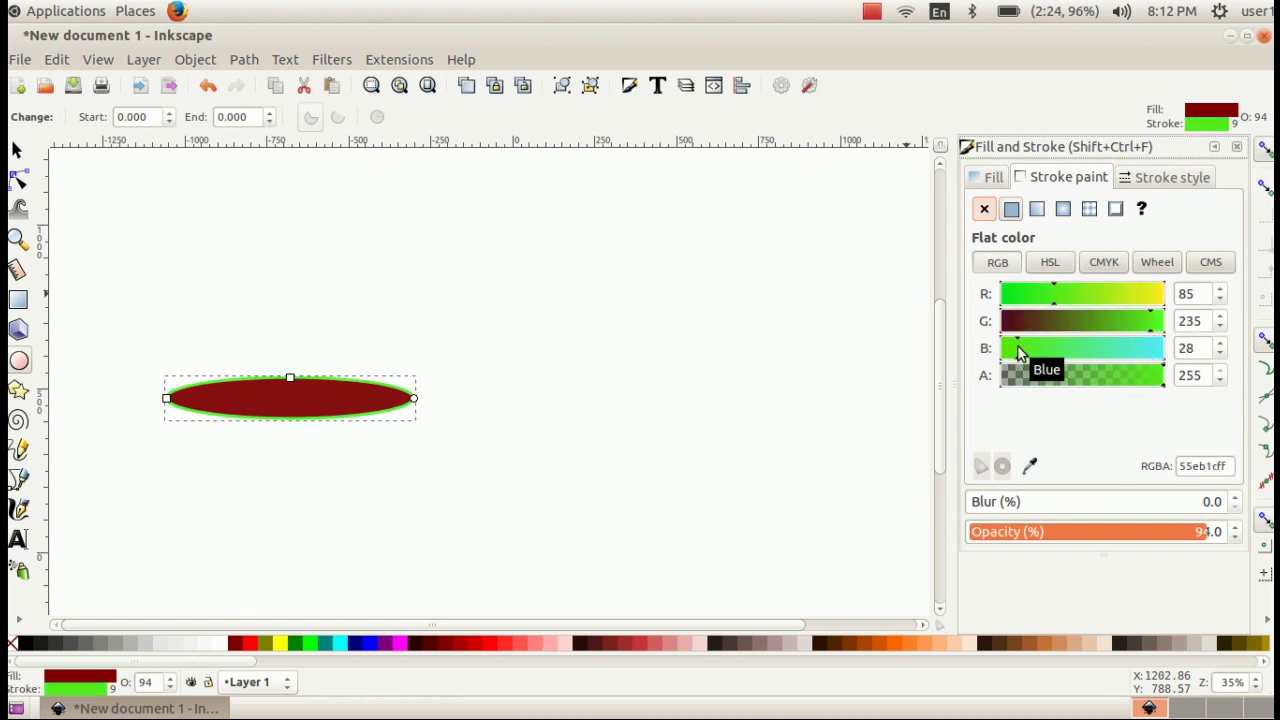
{"action": "left_click", "coordinate": [1154, 294]}
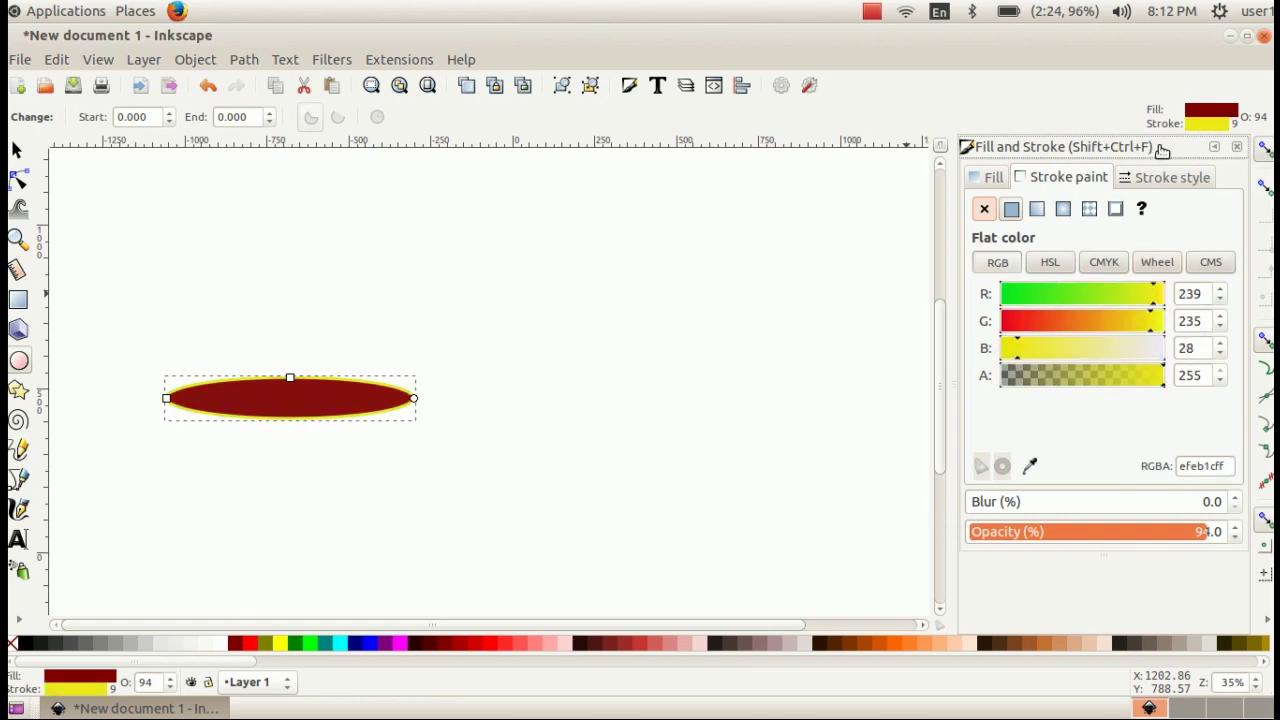
- Set the ellipse's stroke width to 10 px
{"action": "left_click", "coordinate": [1174, 182]}
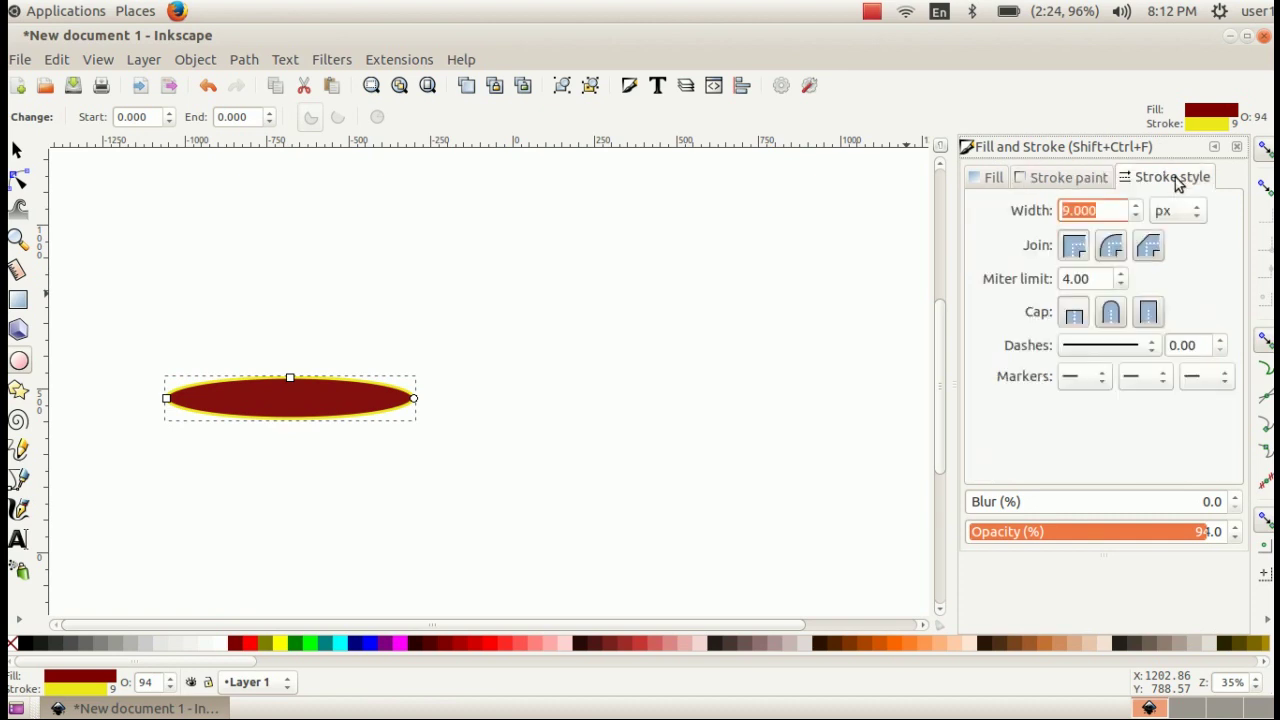
{"action": "left_click", "coordinate": [1137, 206]}
{"action": "scroll", "coordinate": [1137, 210], "scroll_direction": "up", "scroll_amount": 20}
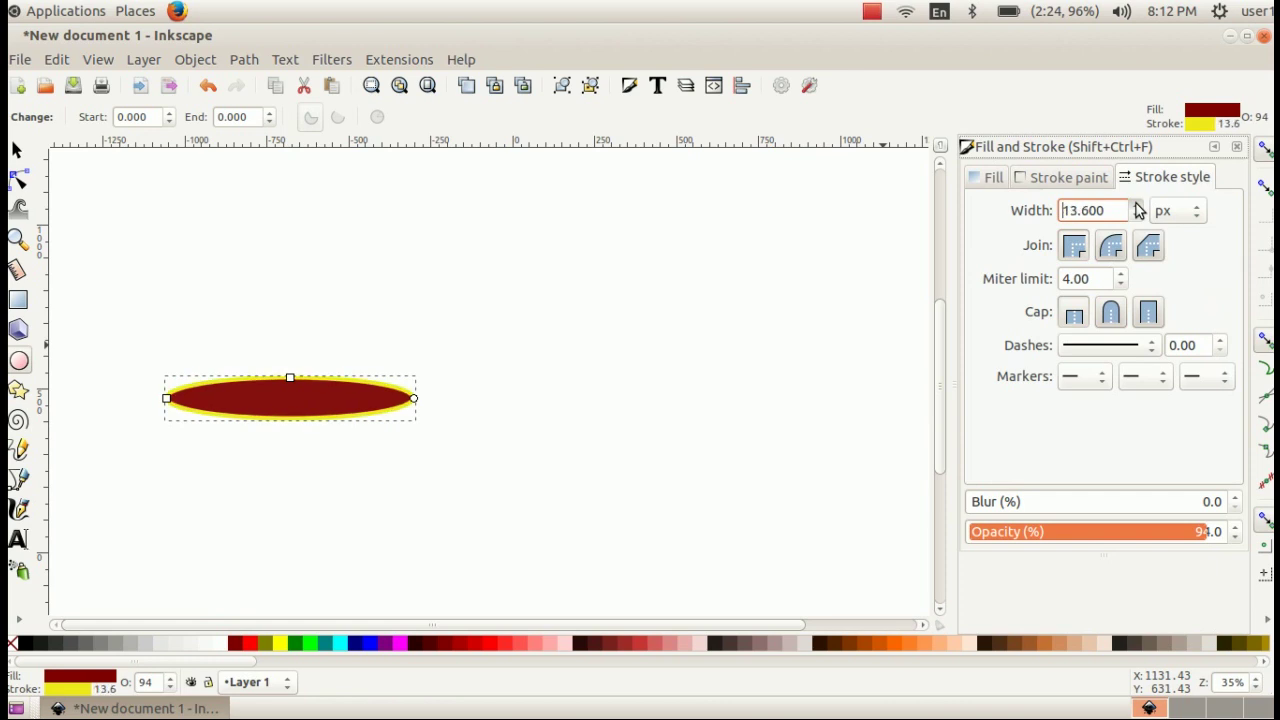
{"action": "scroll", "coordinate": [1137, 210], "scroll_direction": "up", "scroll_amount": 8}
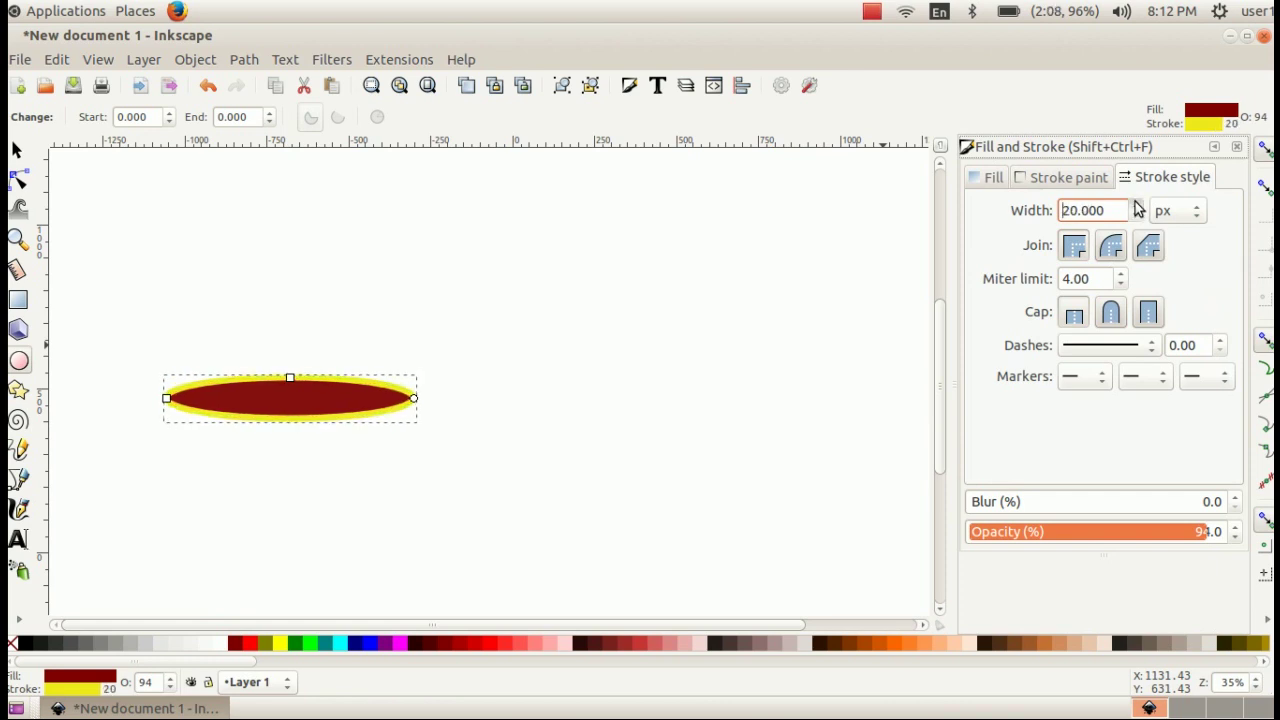
{"action": "scroll", "coordinate": [1137, 218], "scroll_direction": "down", "scroll_amount": 15}
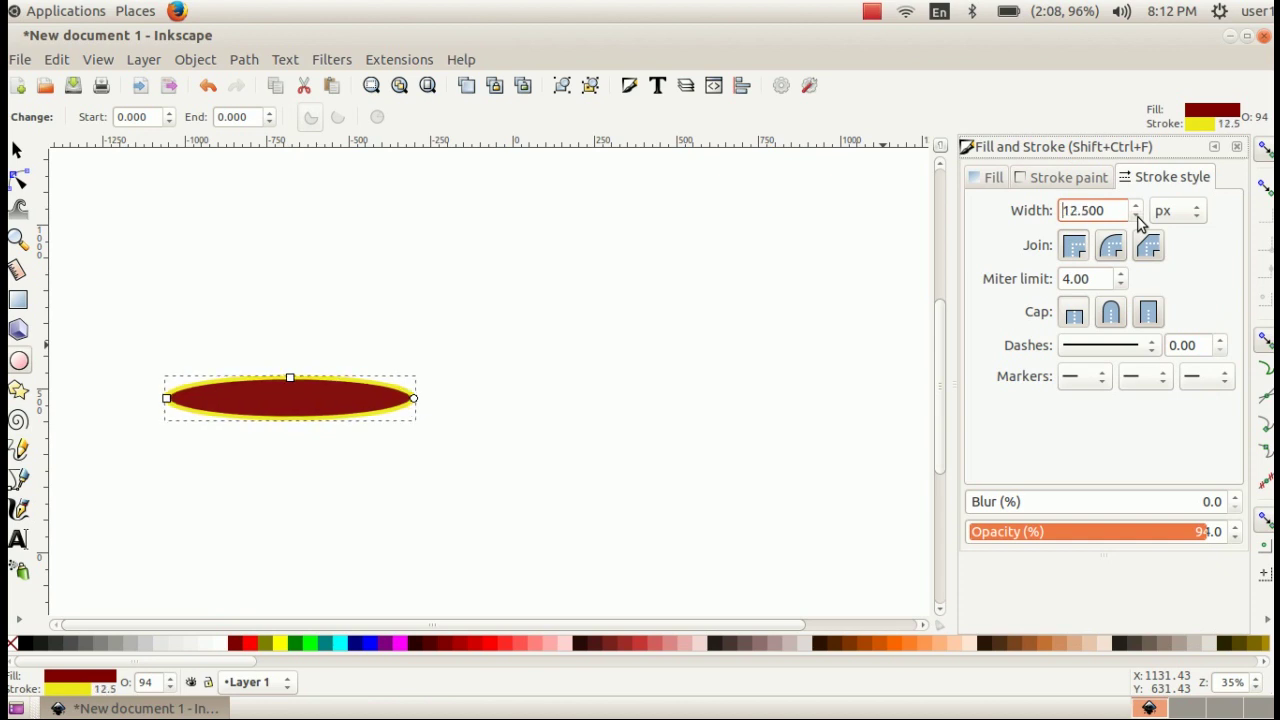
{"action": "scroll", "coordinate": [1137, 218], "scroll_direction": "down", "scroll_amount": 5}
{"action": "scroll", "coordinate": [1137, 218], "scroll_direction": "down", "scroll_amount": 13}
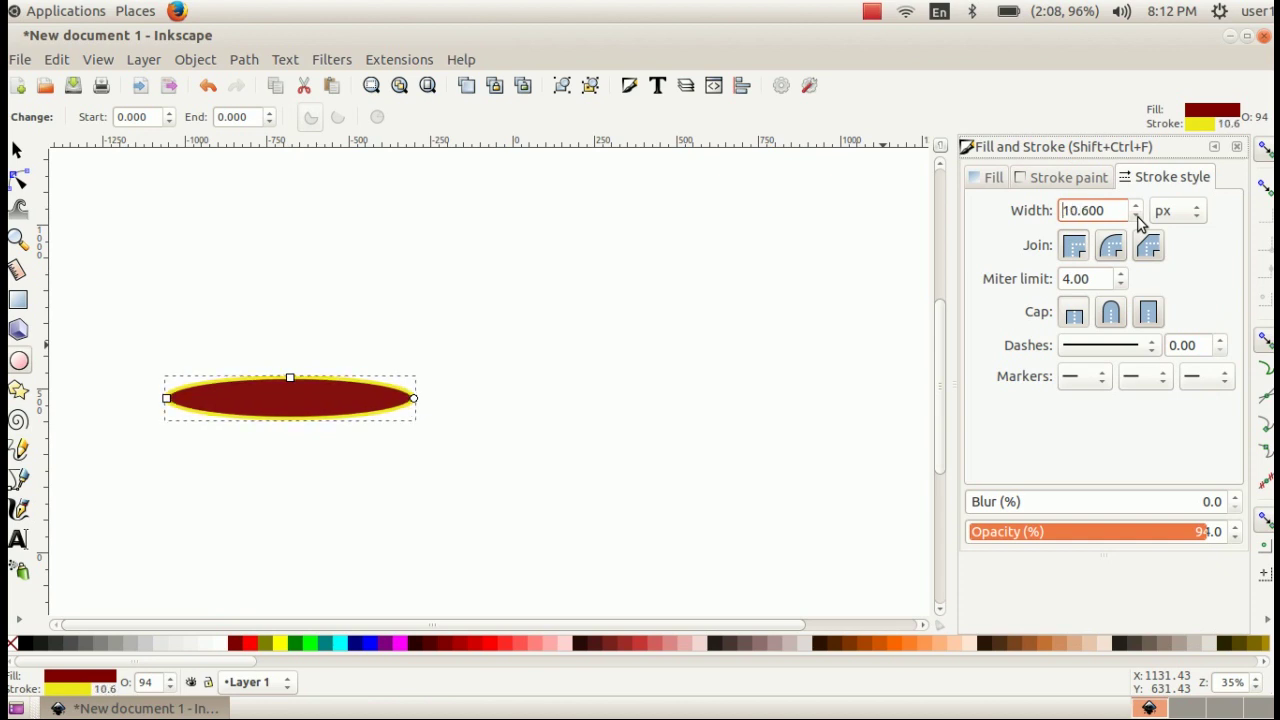
{"action": "scroll", "coordinate": [1137, 218], "scroll_direction": "down", "scroll_amount": 2}
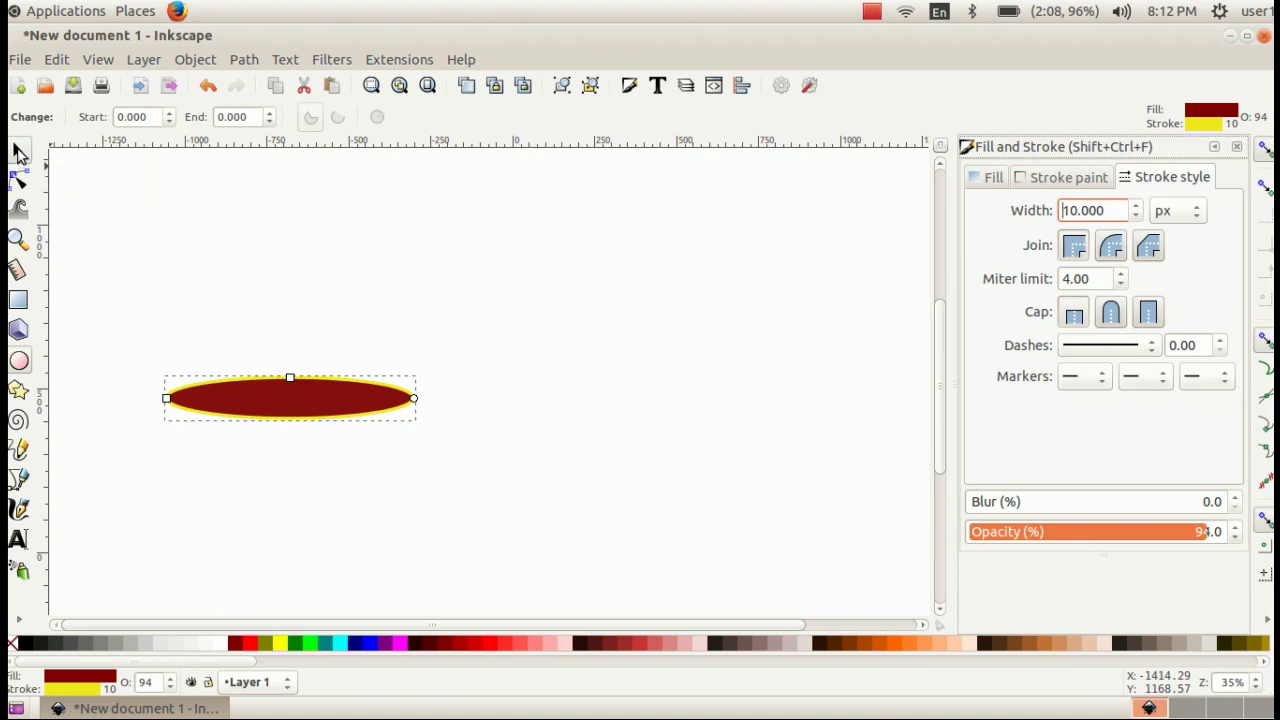
{"action": "left_click", "coordinate": [18, 152]}
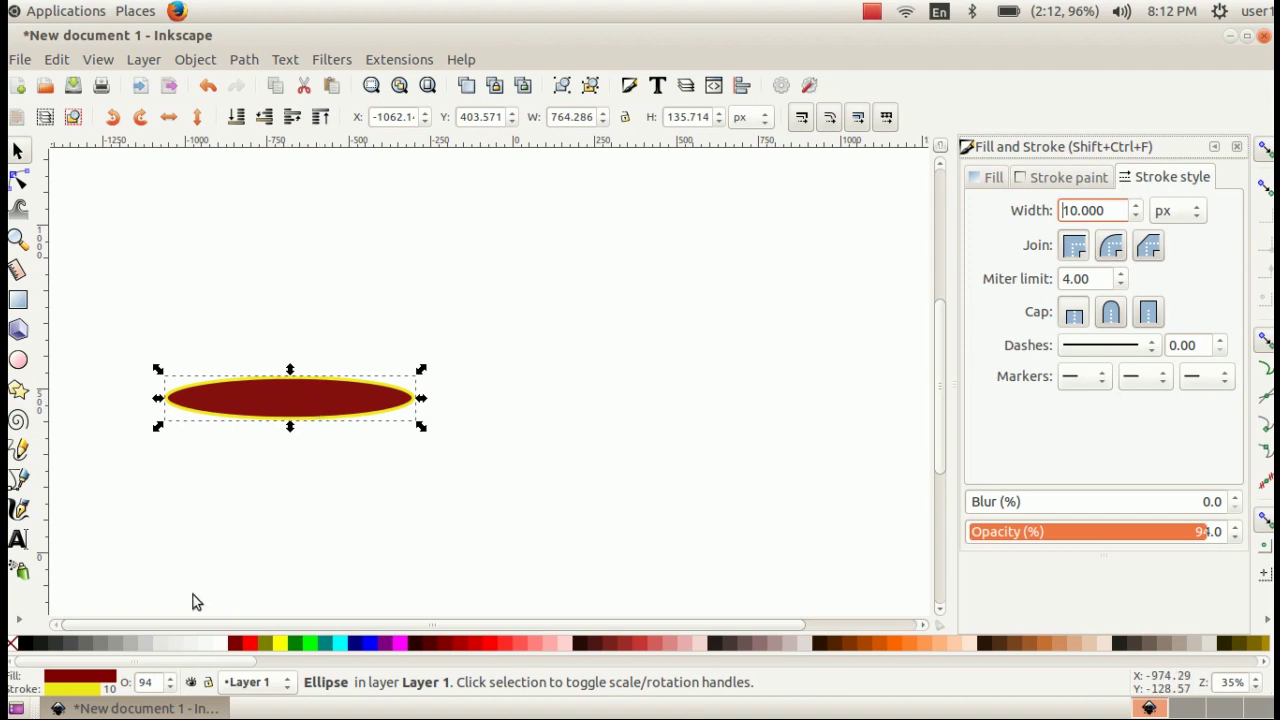
- Apply a radial gradient to the ellipse's fill, centred on the ellipse, with the Gradient tool
{"action": "left_click", "coordinate": [22, 622]}
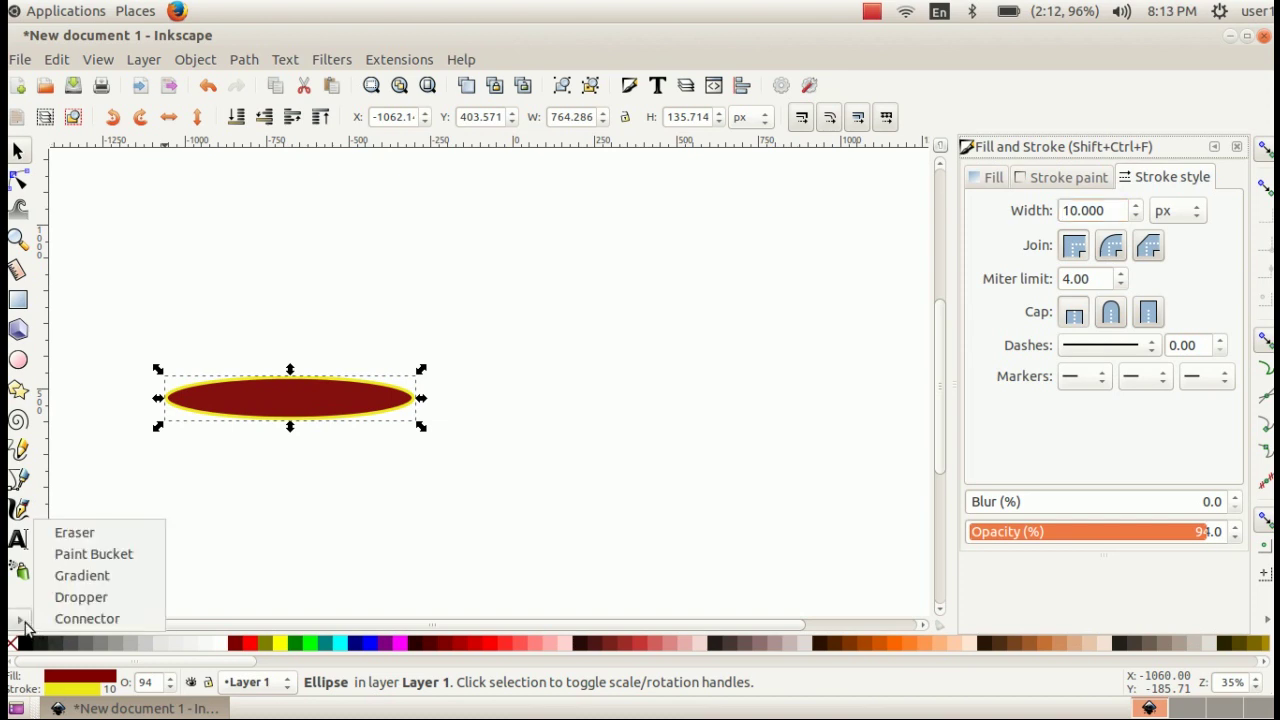
{"action": "left_click", "coordinate": [80, 576]}
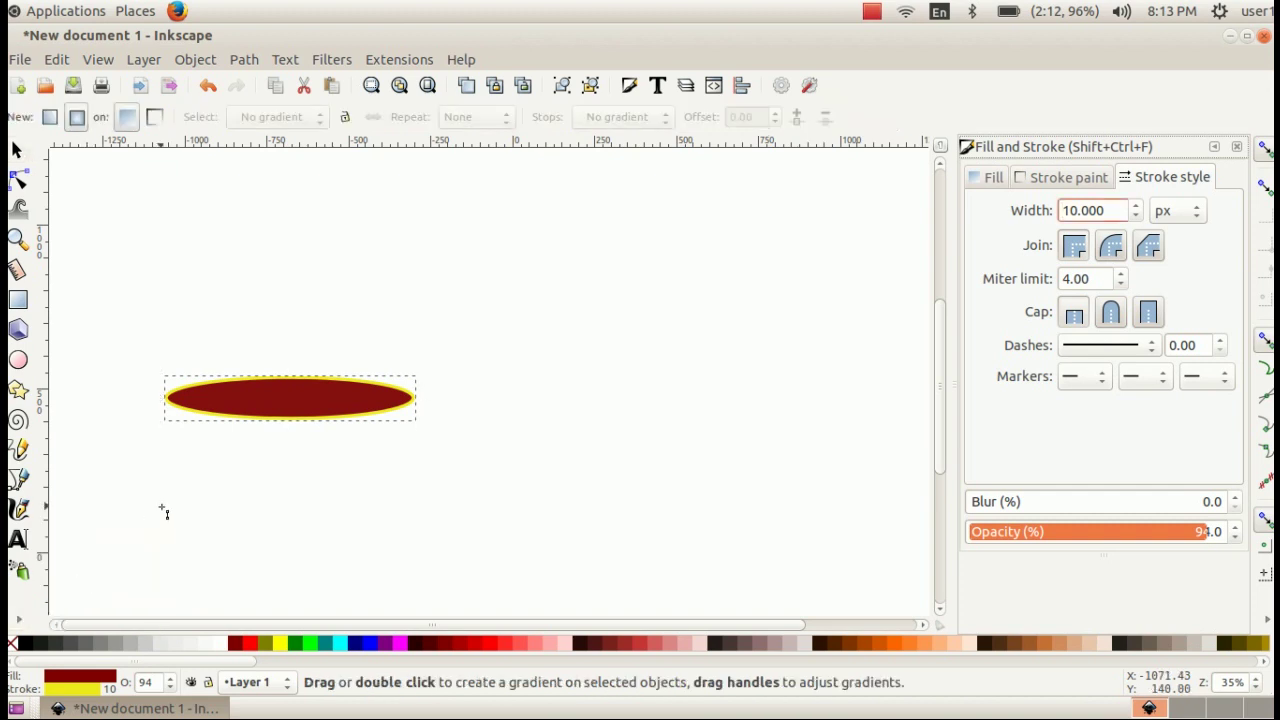
{"action": "double_click", "coordinate": [287, 398]}
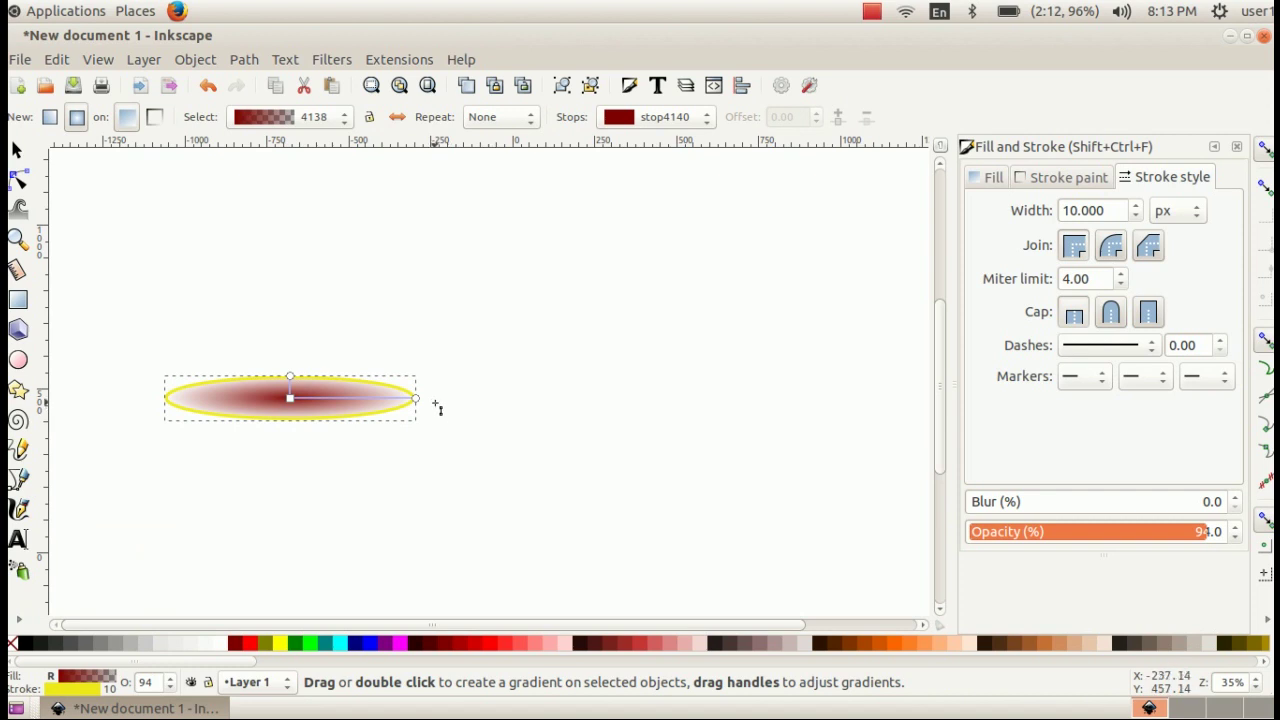
- Colour the gradient's centre stop white and its outer stop dark red, and tilt the gradient into a diagonal highlight across the ellipse
{"action": "left_click", "coordinate": [20, 183]}
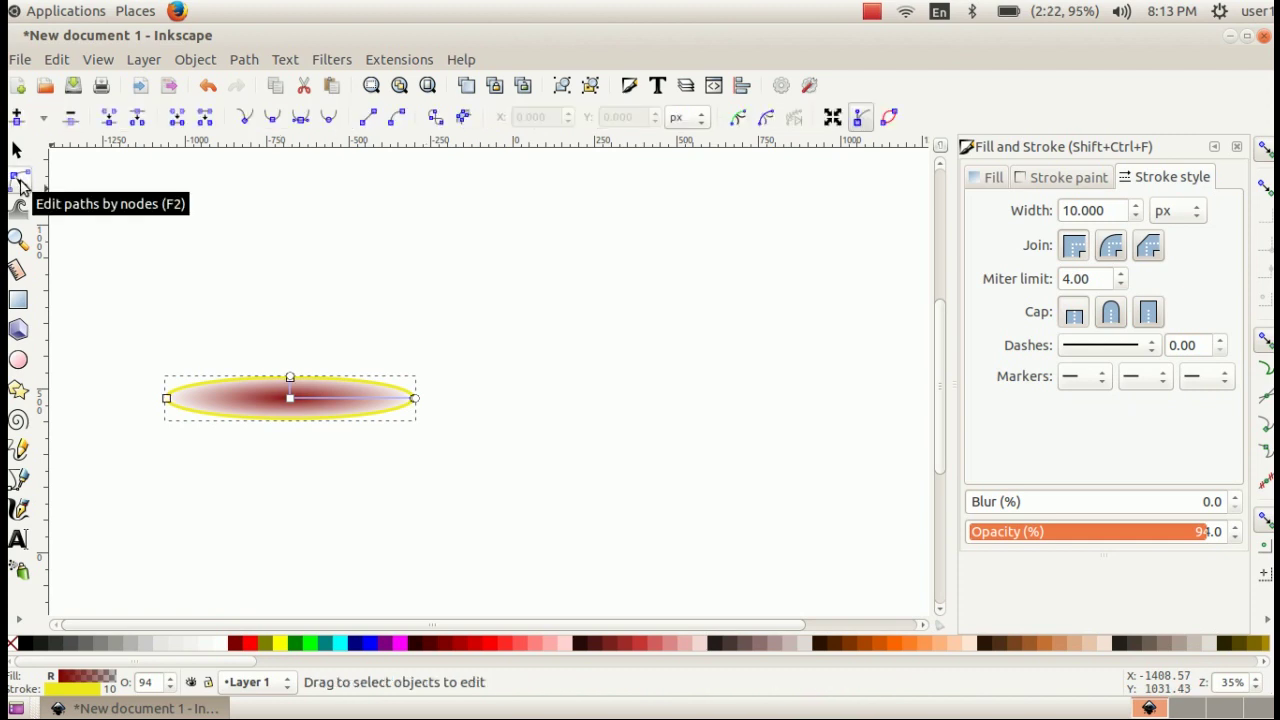
{"action": "left_click", "coordinate": [291, 400]}
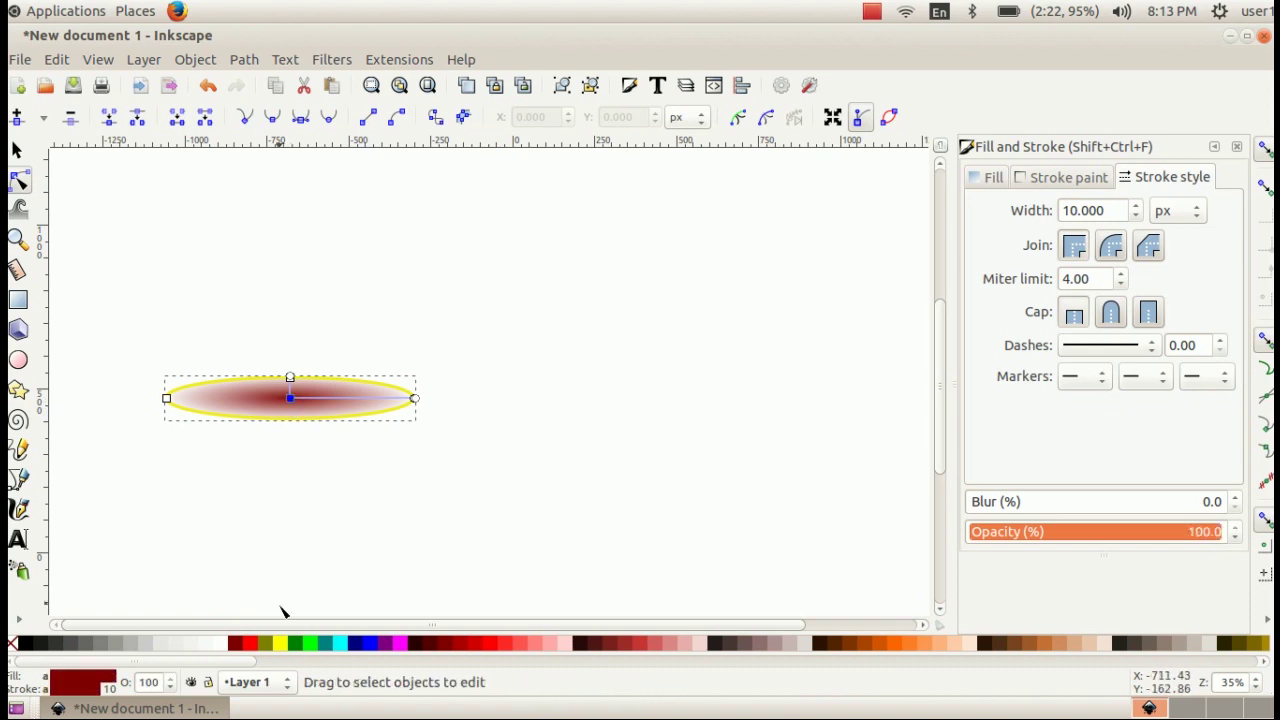
{"action": "left_click", "coordinate": [220, 644]}
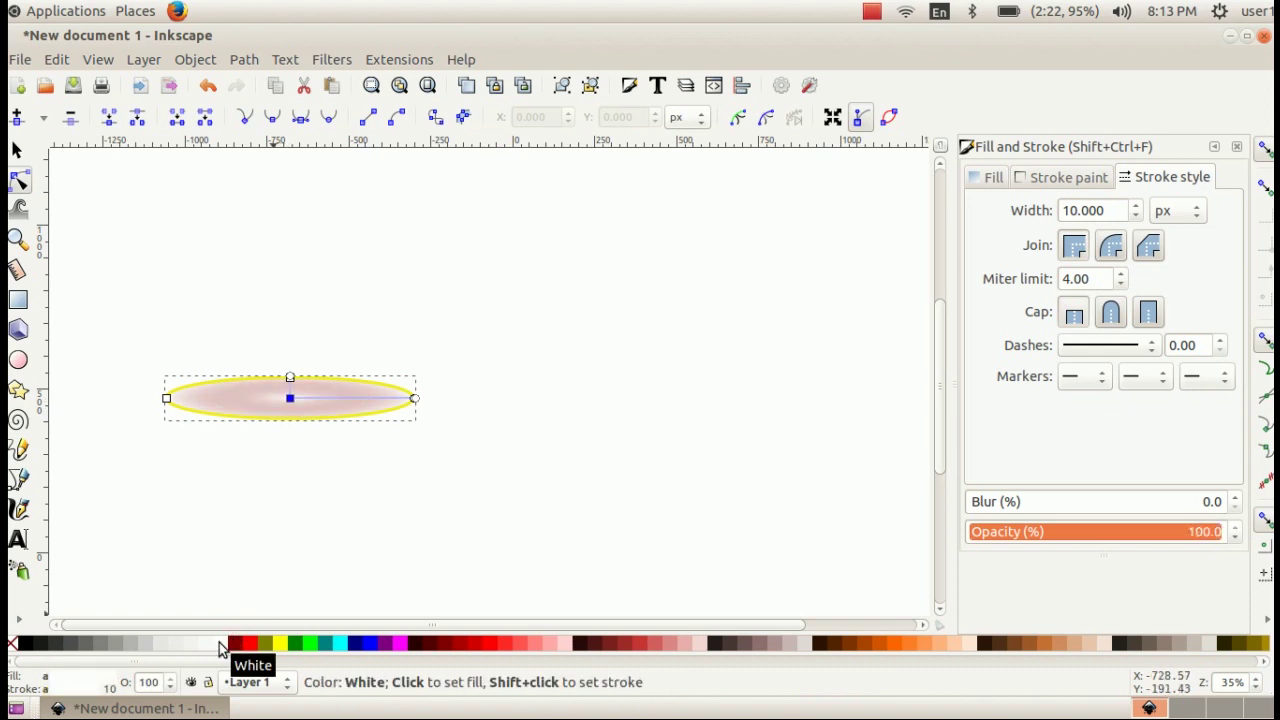
{"action": "left_click", "coordinate": [414, 398]}
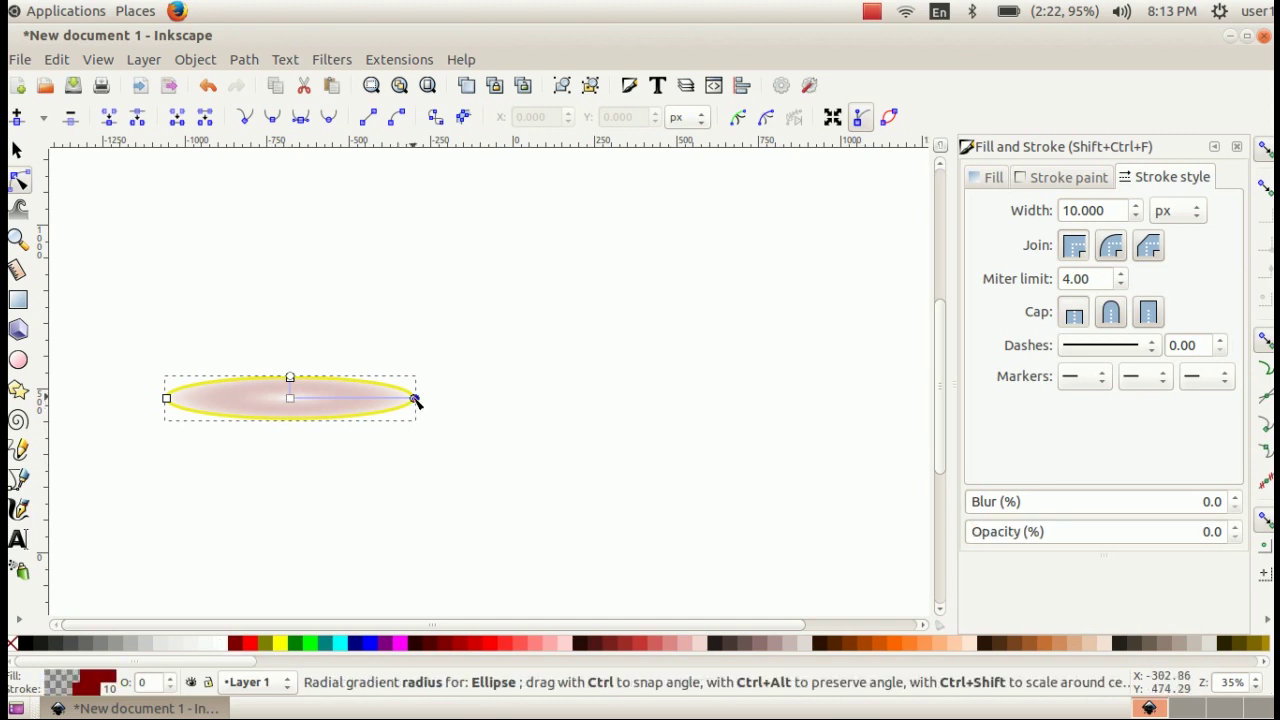
{"action": "left_click", "coordinate": [238, 644]}
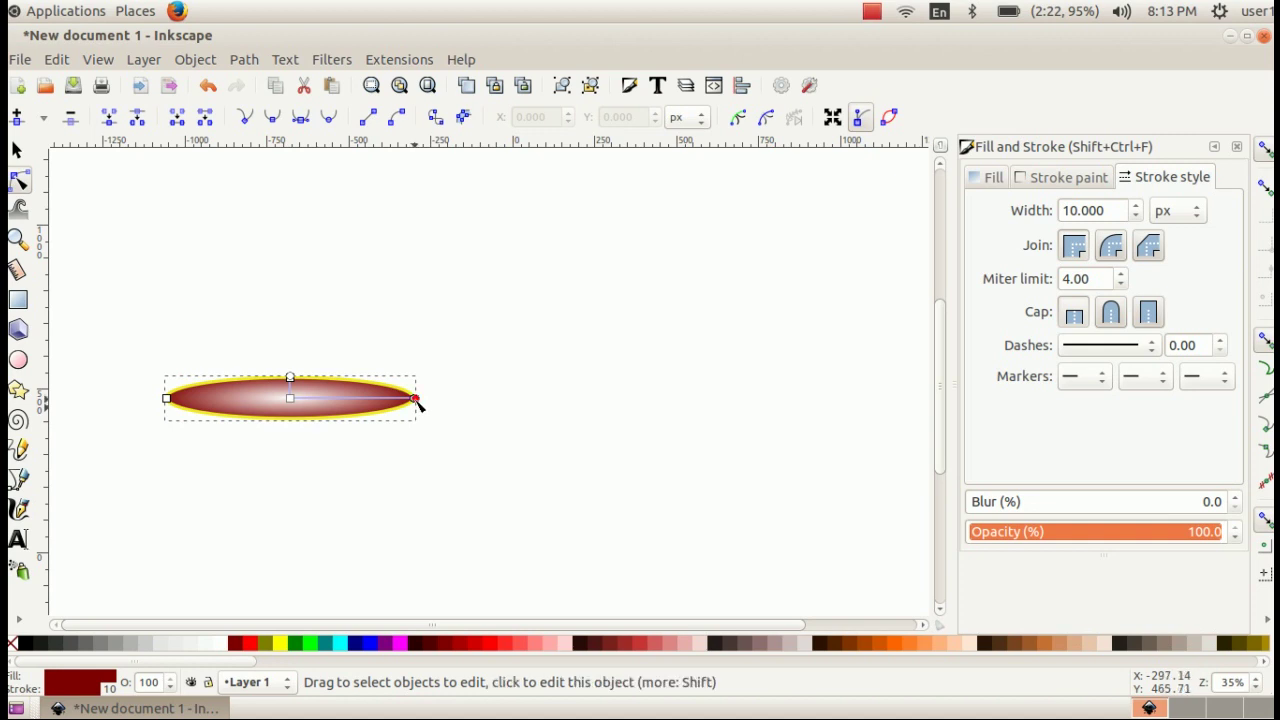
{"action": "left_click_drag", "start_coordinate": [414, 399], "coordinate": [422, 331]}
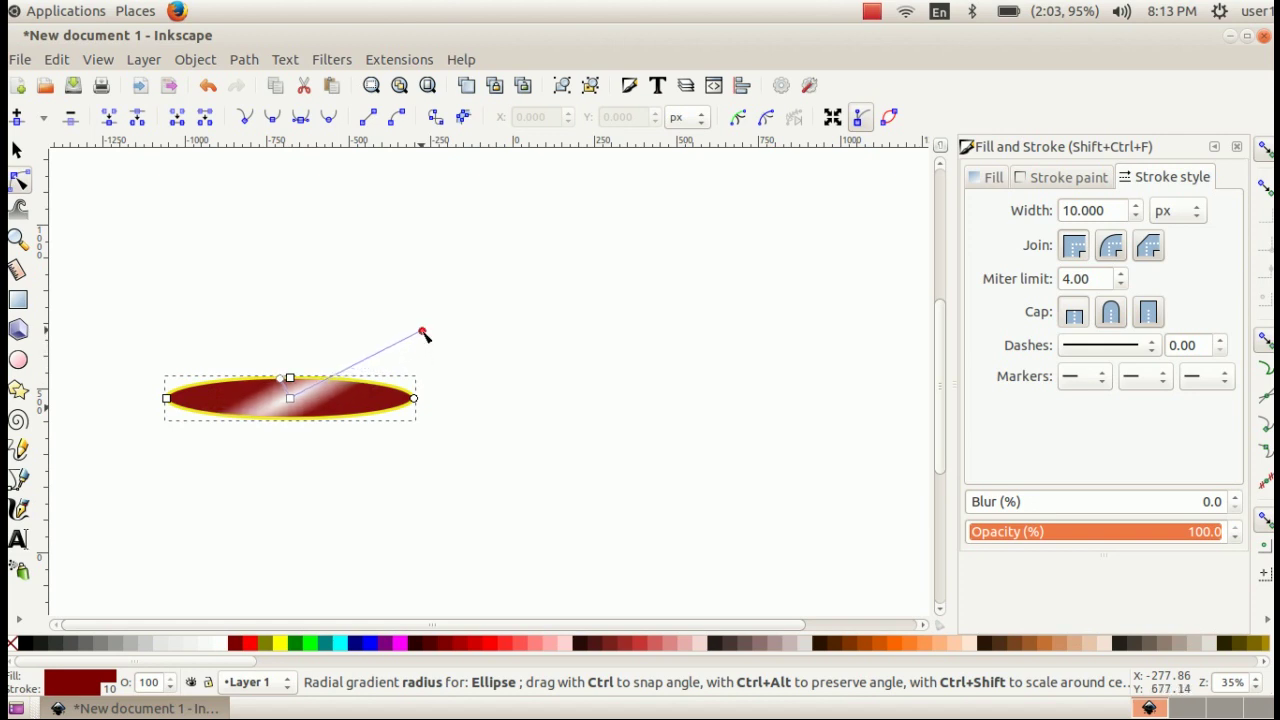
{"action": "left_click_drag", "start_coordinate": [283, 378], "coordinate": [280, 374]}
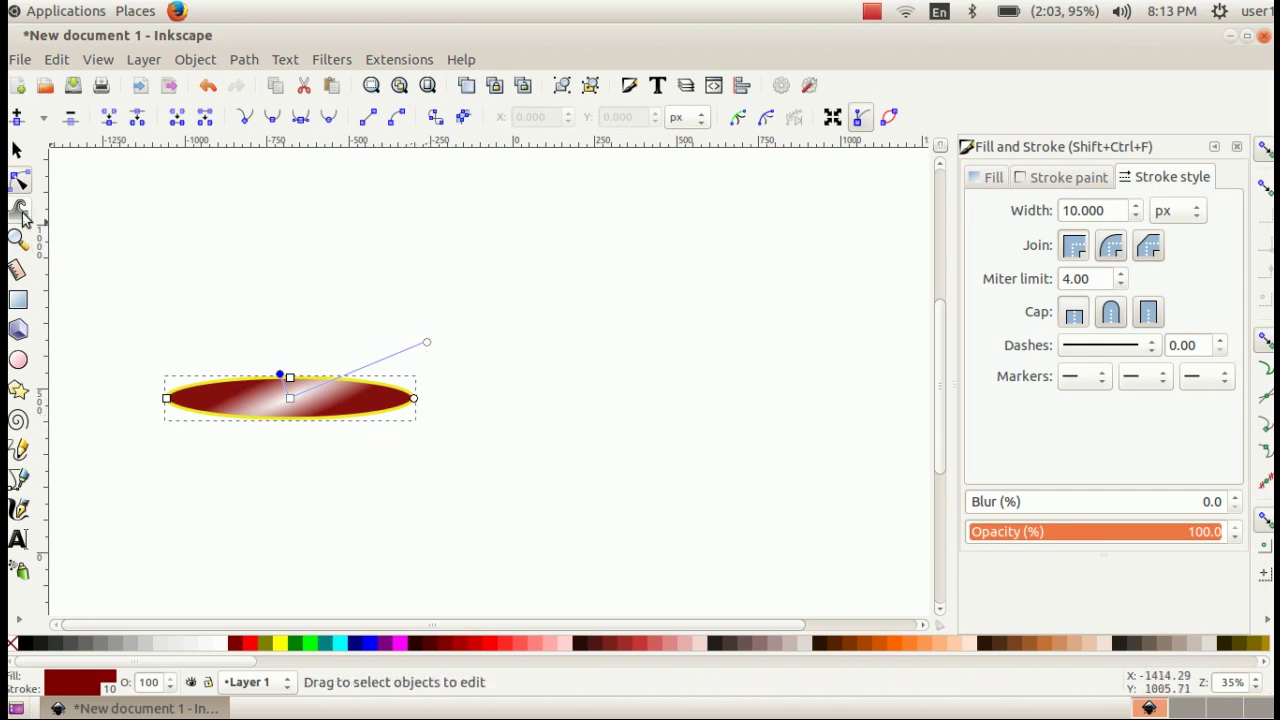
- Enlarge the ellipse to about 813 px wide and 161 px high by extending its right and lower sides
{"action": "left_click", "coordinate": [17, 150]}
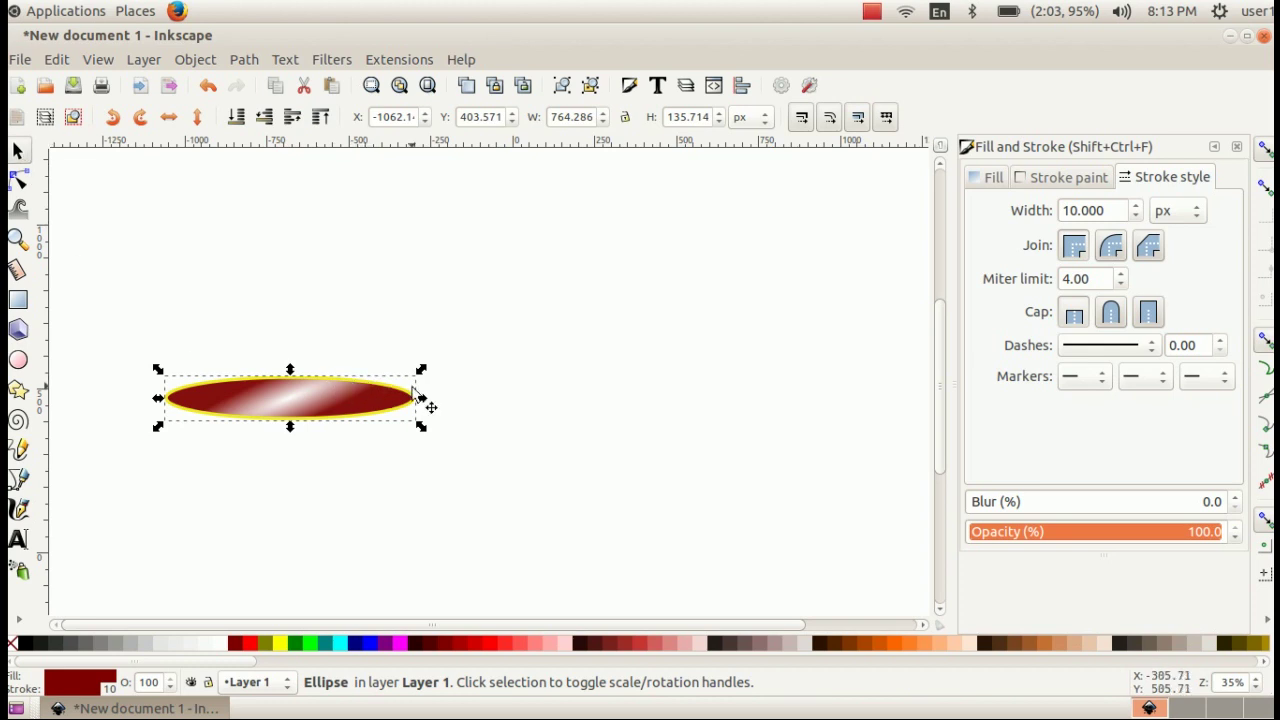
{"action": "left_click_drag", "start_coordinate": [420, 400], "coordinate": [436, 399]}
{"action": "left_click_drag", "start_coordinate": [300, 432], "coordinate": [300, 441]}
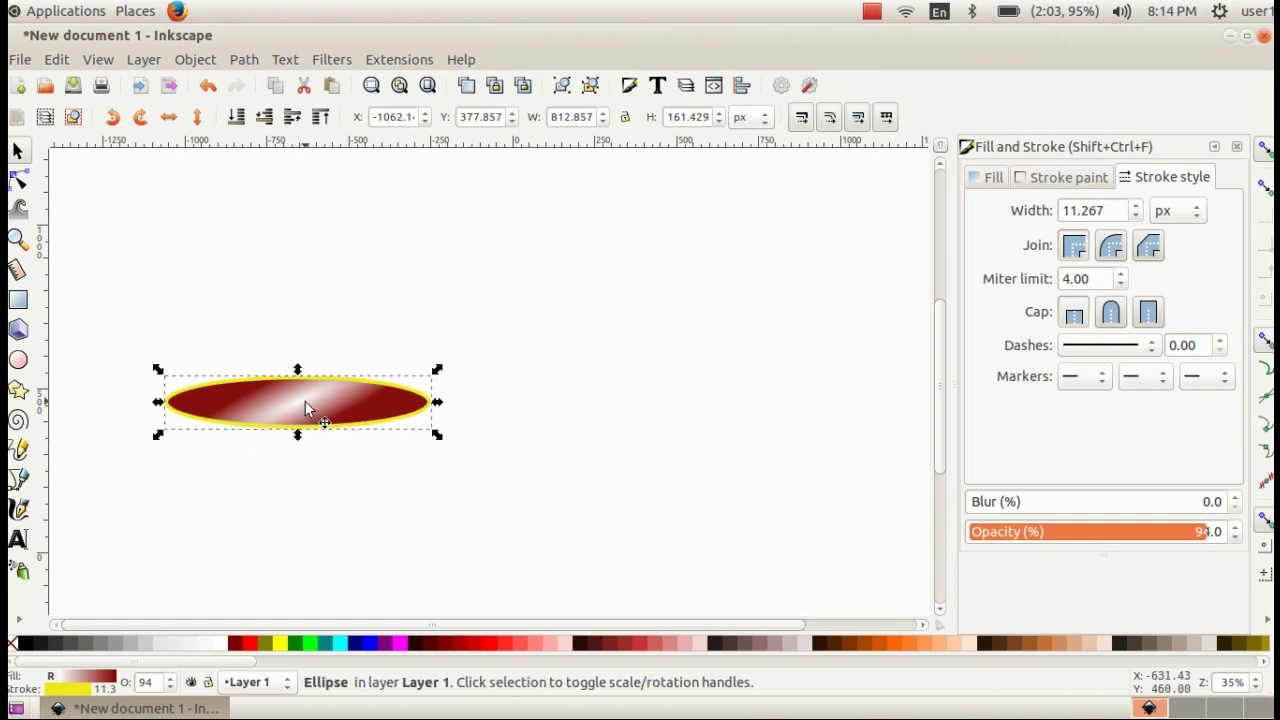
- Duplicate the ellipse and move the copy up and right of the original, to about X -845, Y 578 px
{"action": "right_click", "coordinate": [305, 402]}
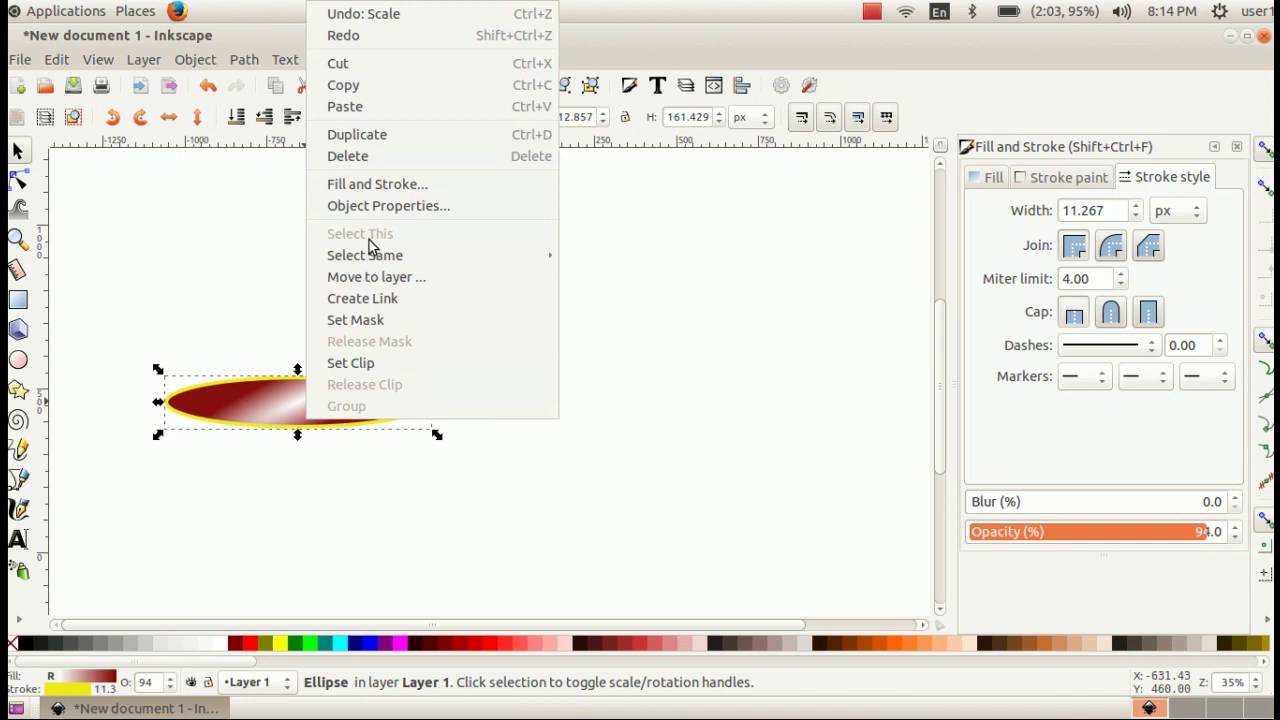
{"action": "left_click", "coordinate": [394, 134]}
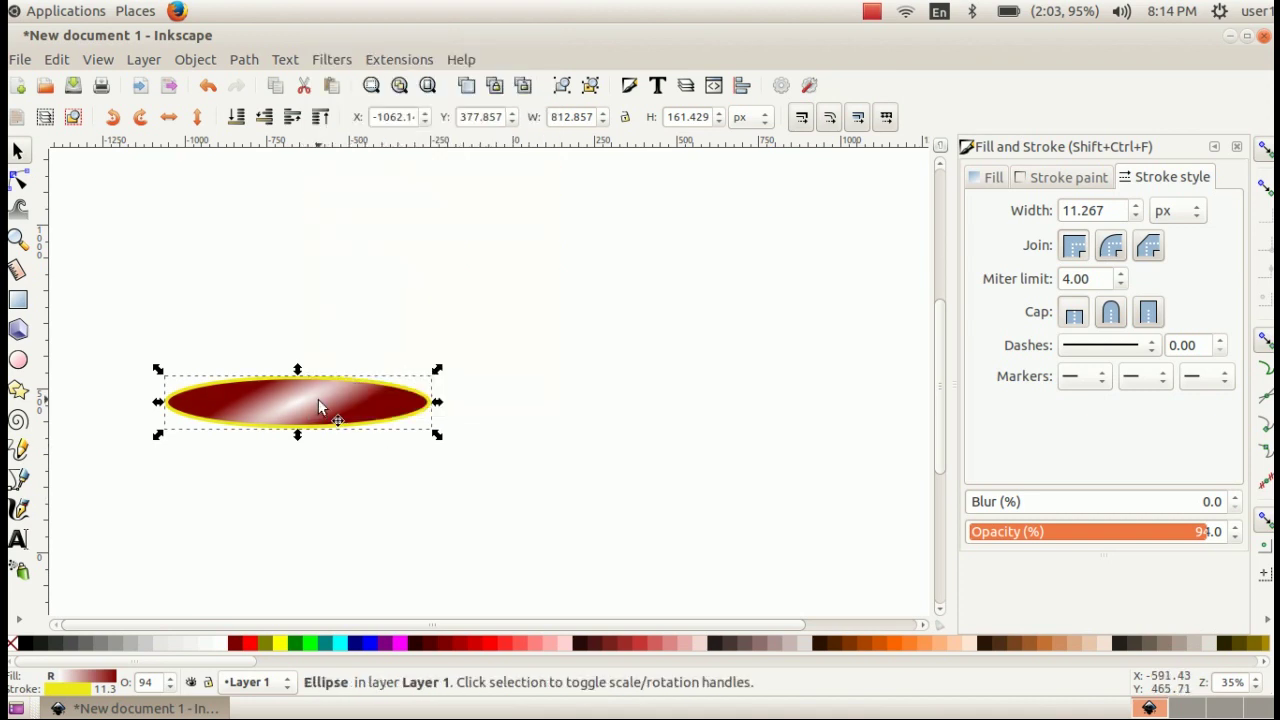
{"action": "left_click_drag", "start_coordinate": [313, 407], "coordinate": [386, 342]}
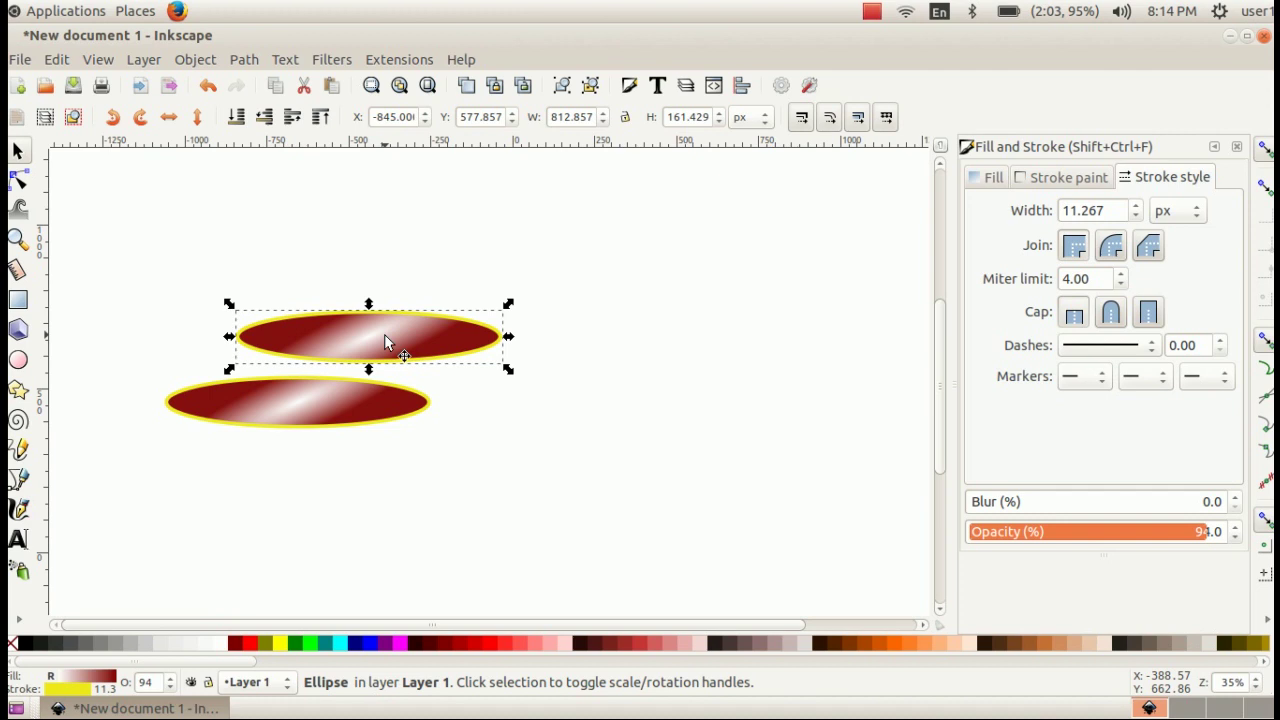
{"action": "key", "text": "ctrl"}
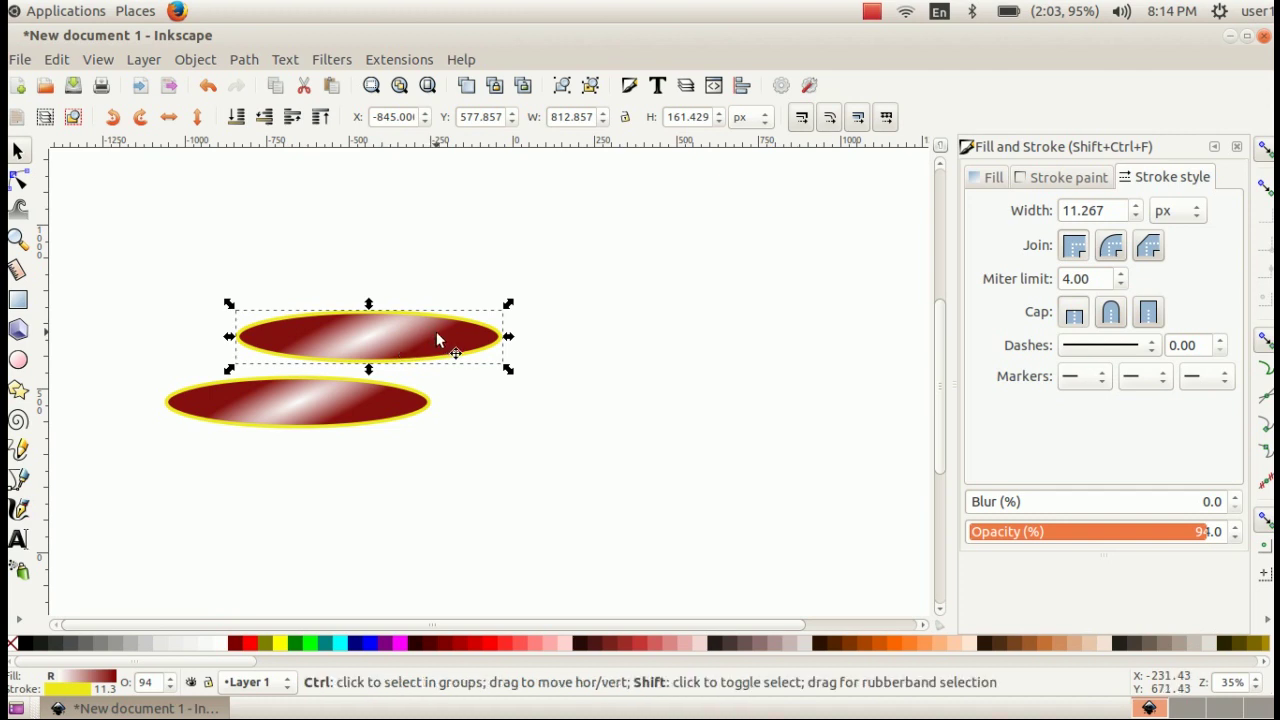
- Shrink the ellipse copy to about 514 px by 102 px and centre it inside the original ellipse
{"action": "left_click_drag", "start_coordinate": [507, 305], "coordinate": [488, 320]}
{"action": "left_click_drag", "start_coordinate": [371, 337], "coordinate": [300, 399]}
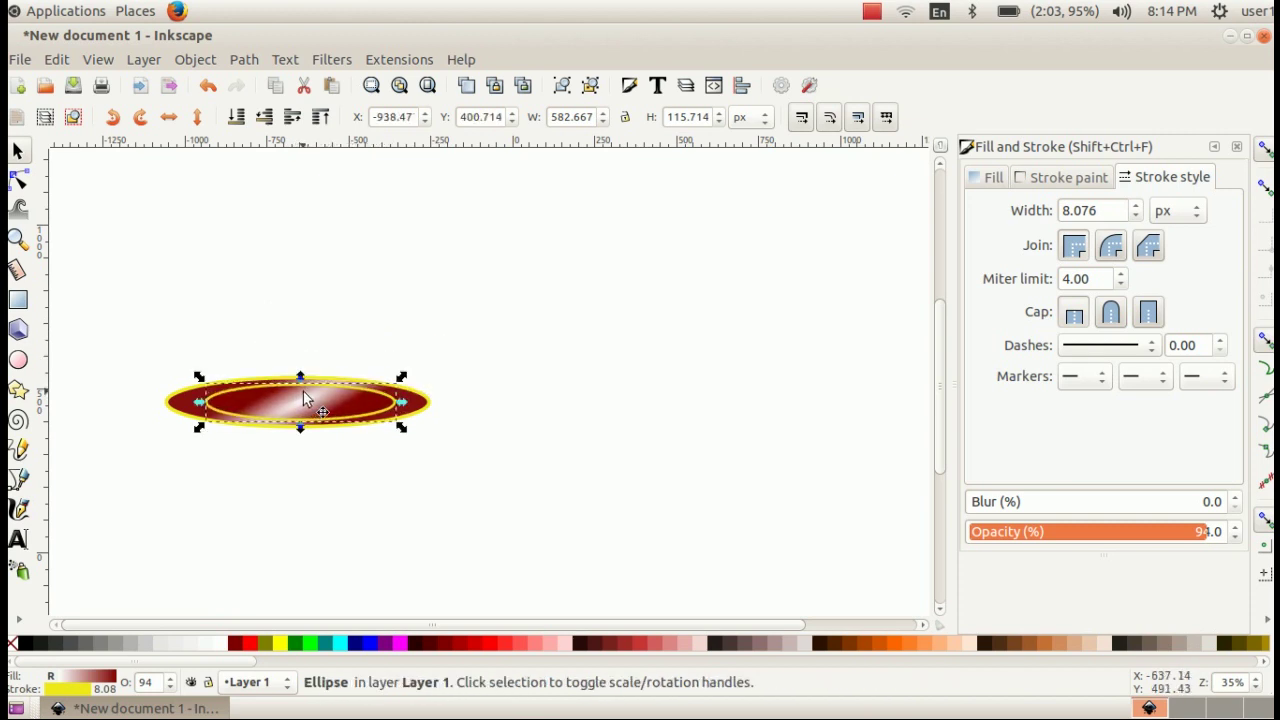
{"action": "left_click_drag", "start_coordinate": [401, 377], "coordinate": [390, 380]}
{"action": "left_click_drag", "start_coordinate": [301, 400], "coordinate": [298, 400]}
{"action": "key", "text": "ctrl+z"}
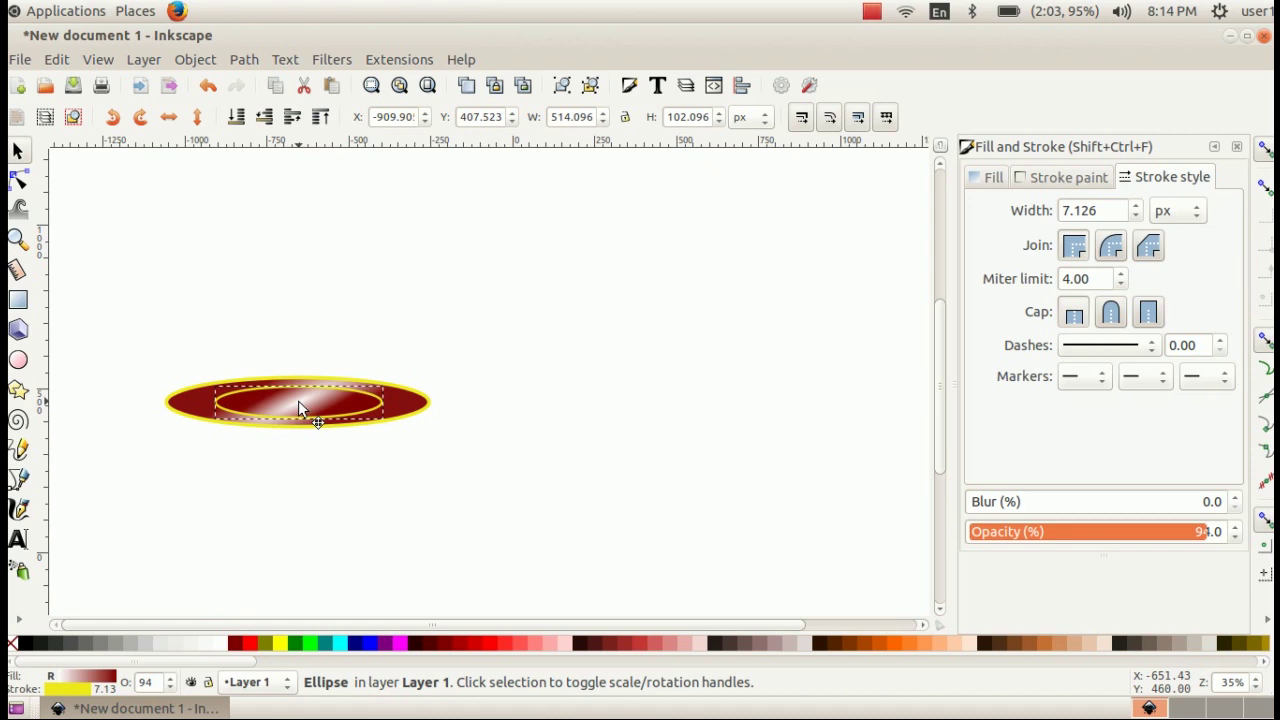
{"action": "left_click", "coordinate": [298, 400]}
{"action": "left_click", "coordinate": [528, 358]}
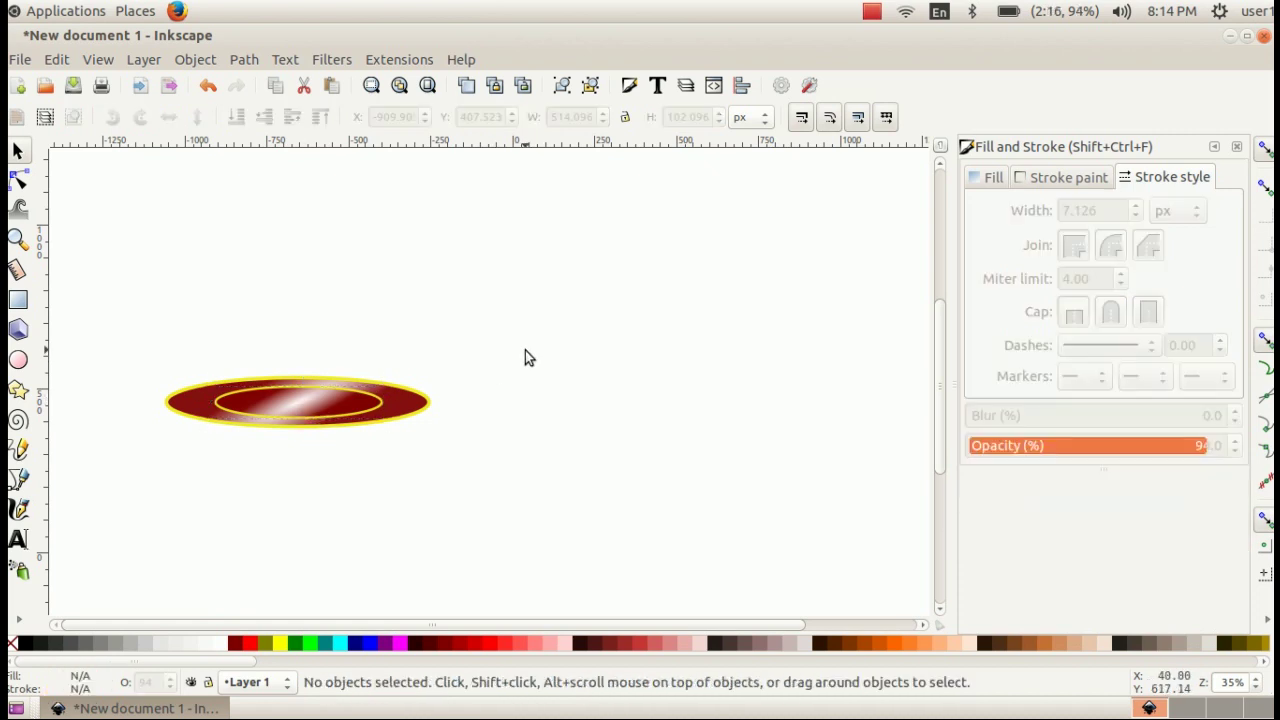
- Duplicate the inner ellipse and move the copy below the large ellipse, to about X -696, Y 245 px
{"action": "left_click", "coordinate": [294, 408]}
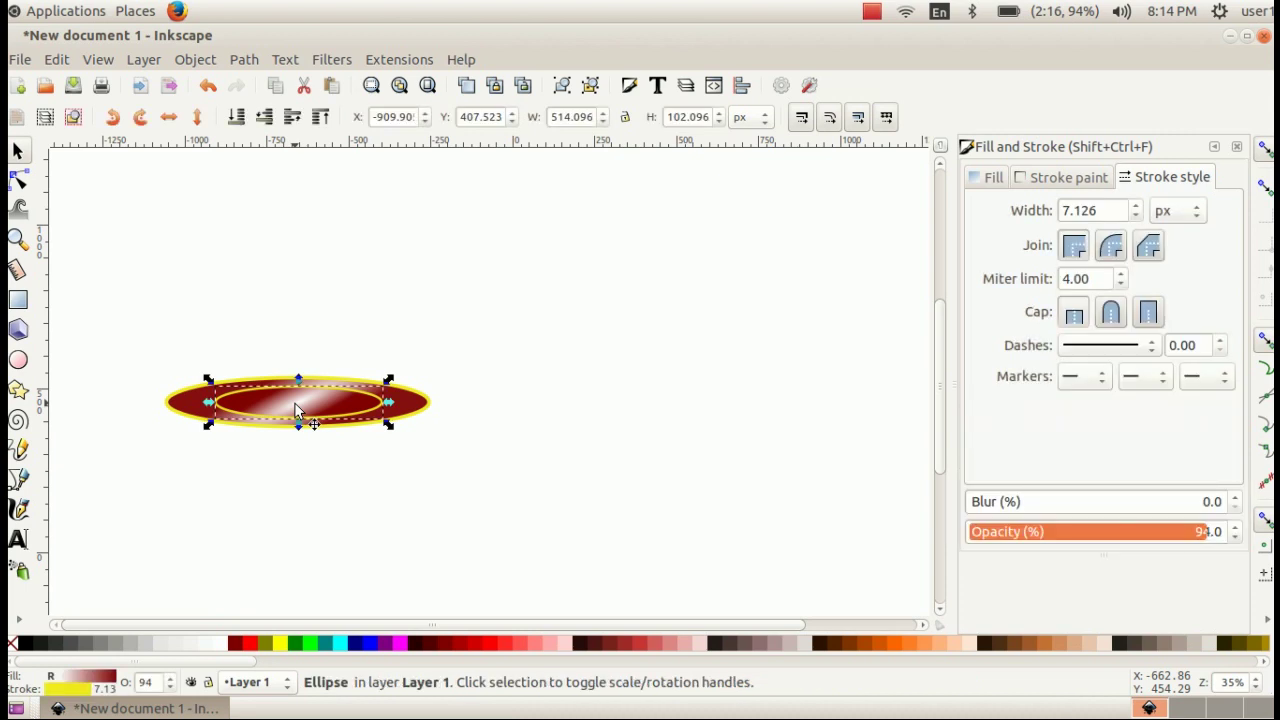
{"action": "right_click", "coordinate": [294, 410]}
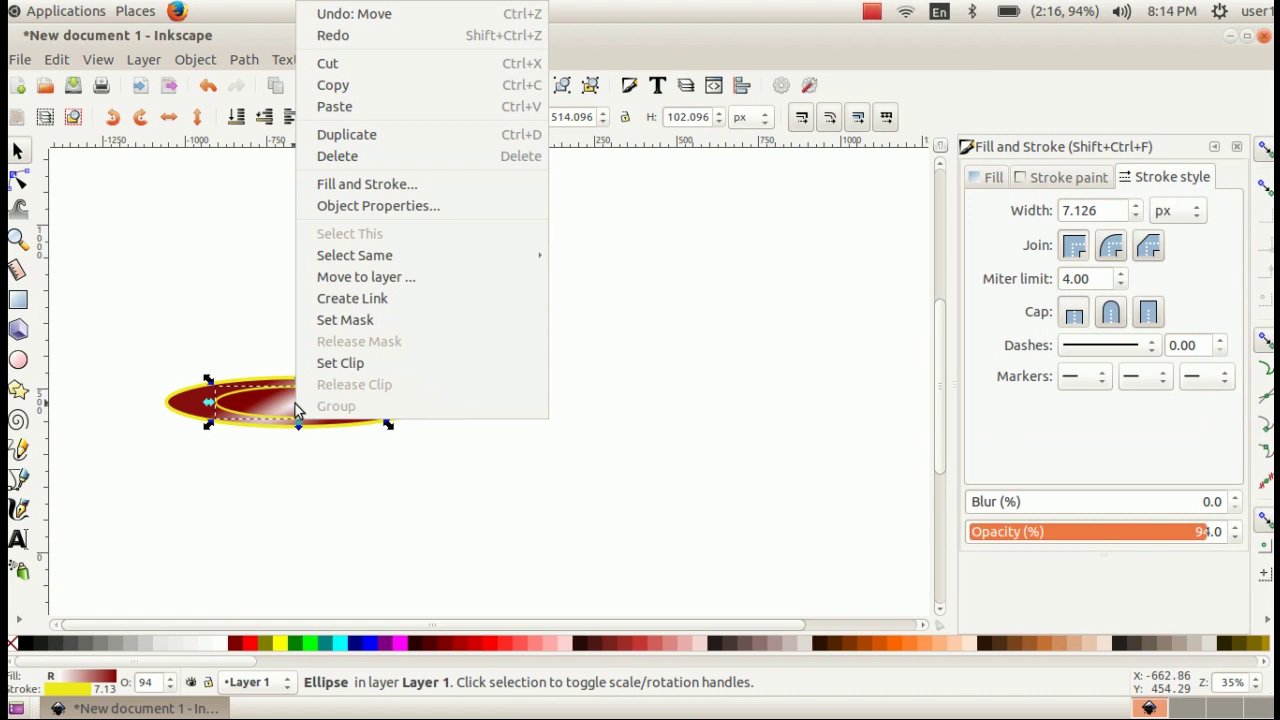
{"action": "left_click", "coordinate": [374, 134]}
{"action": "mouse_move", "coordinate": [310, 400]}
{"action": "left_mouse_down"}
{"action": "mouse_move", "coordinate": [506, 418]}
{"action": "mouse_move", "coordinate": [428, 474]}
{"action": "mouse_move", "coordinate": [346, 458]}
{"action": "mouse_move", "coordinate": [387, 455]}
{"action": "left_mouse_up"}
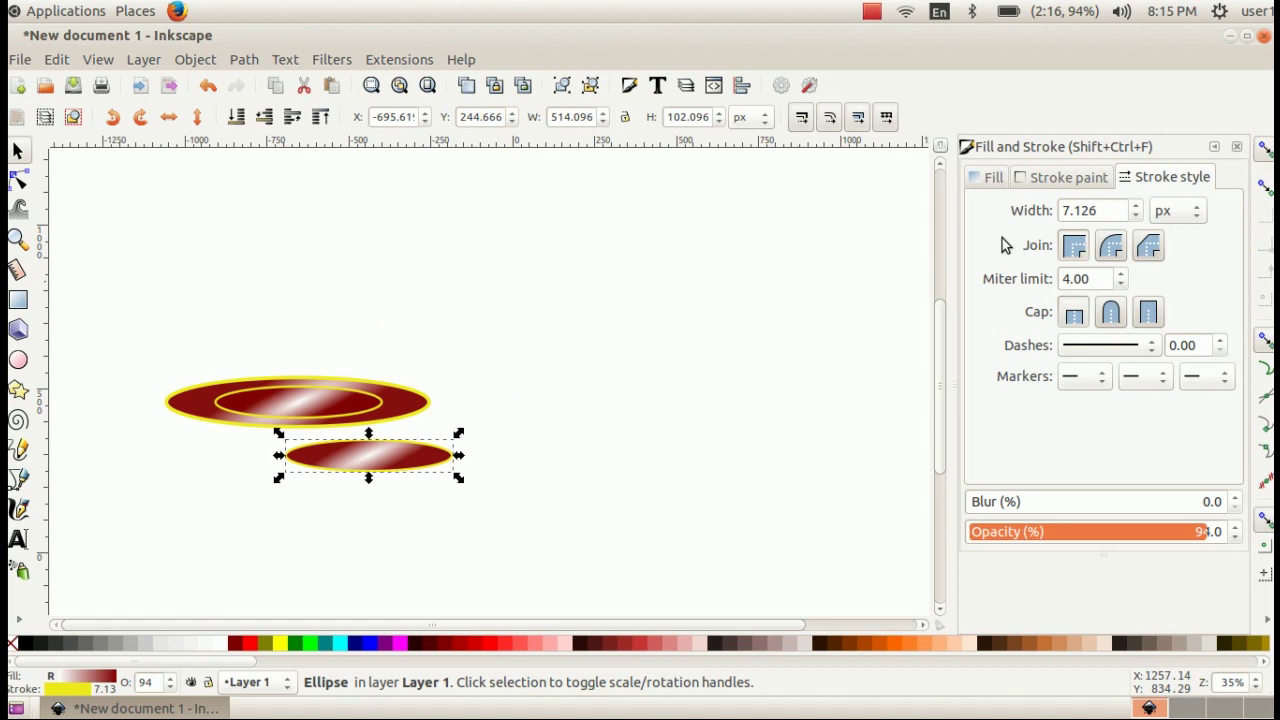
- Remove the stroke from the lower ellipse copy and shrink it to about 415 px by 78 px
{"action": "left_click", "coordinate": [1056, 178]}
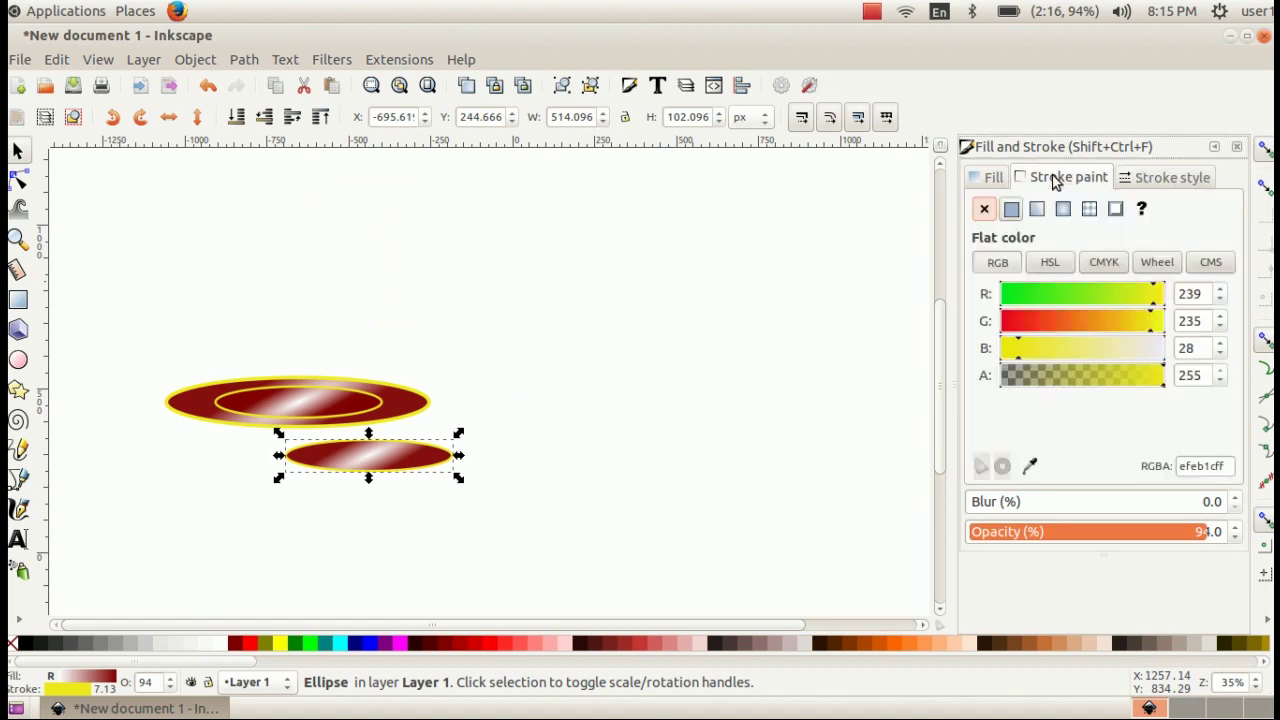
{"action": "left_click", "coordinate": [983, 212]}
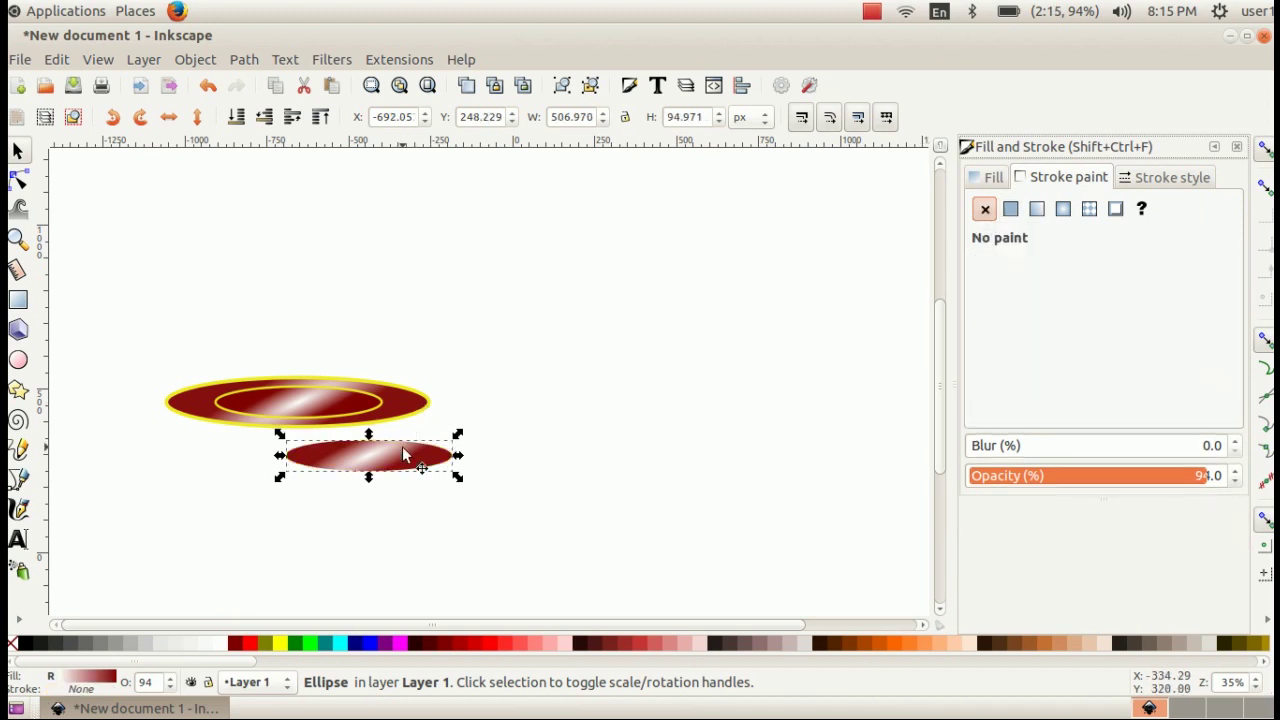
{"action": "left_click_drag", "start_coordinate": [457, 436], "coordinate": [449, 441]}
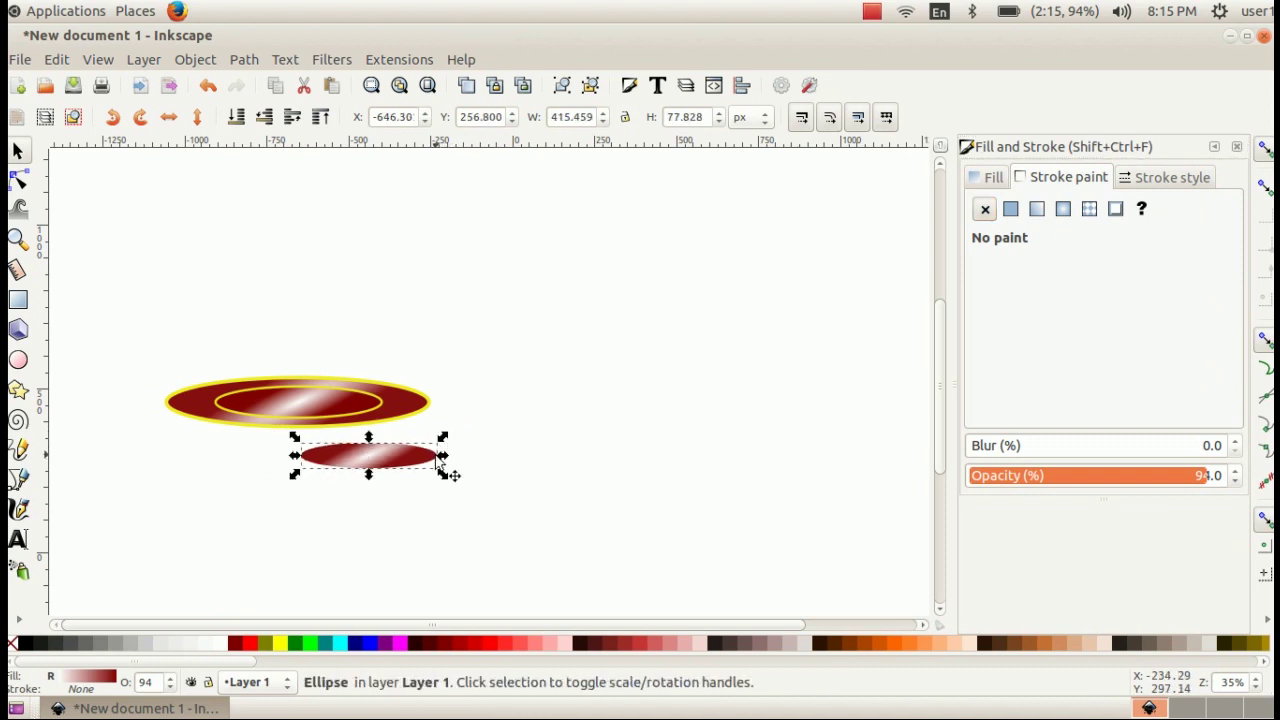
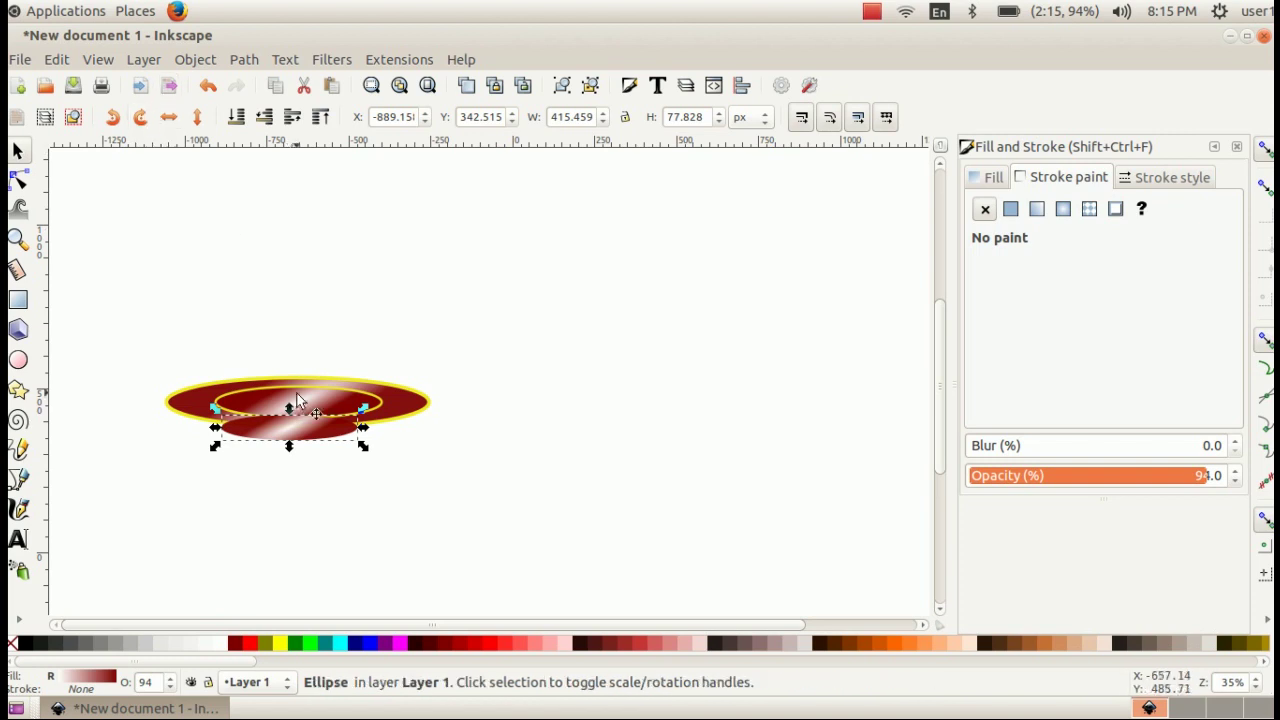
- Lower the strokeless ellipse to the bottom of the stacking order, behind the large outlined ellipse
{"action": "left_click", "coordinate": [197, 60]}
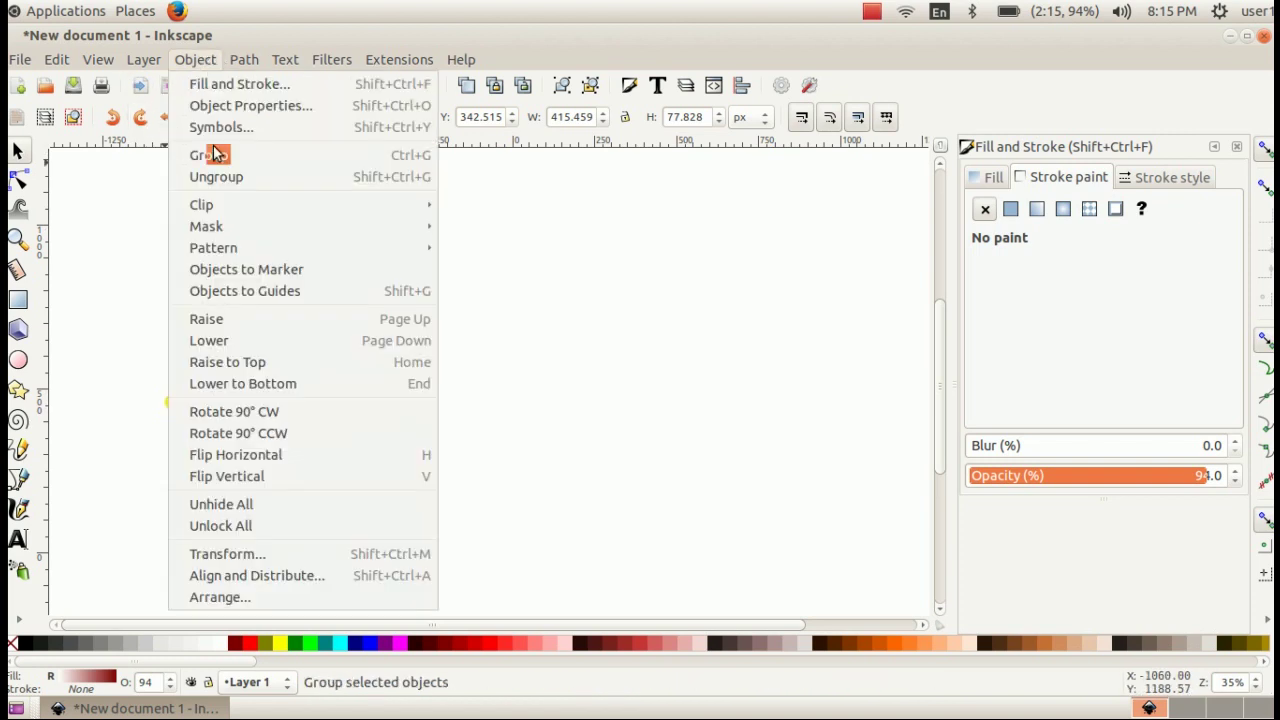
{"action": "left_click", "coordinate": [246, 384]}
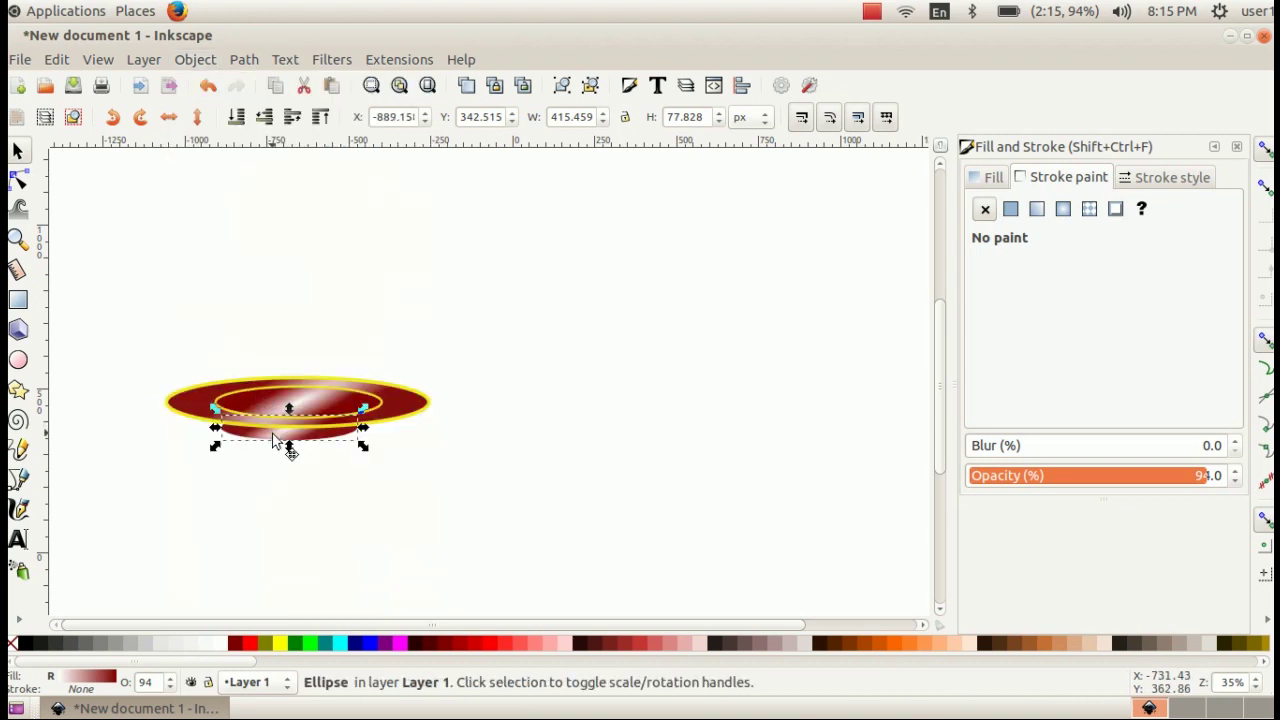
{"action": "key", "text": "Tab"}
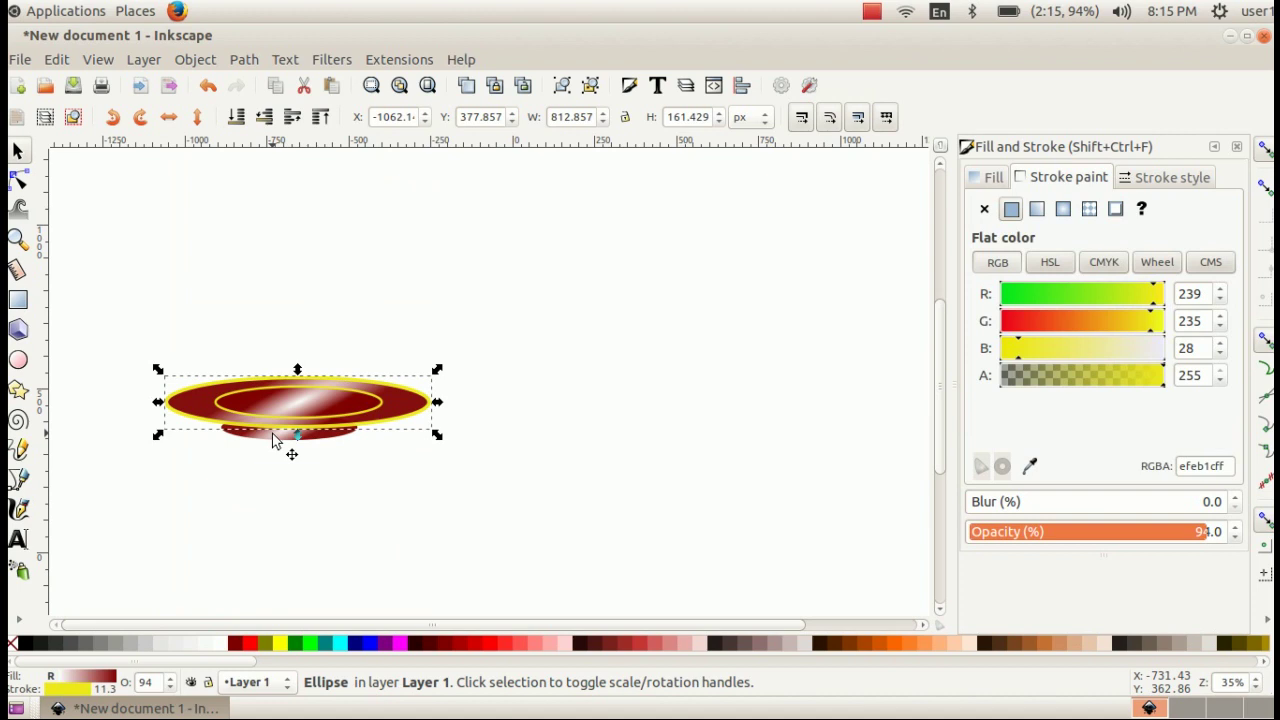
{"action": "left_click", "coordinate": [437, 463]}
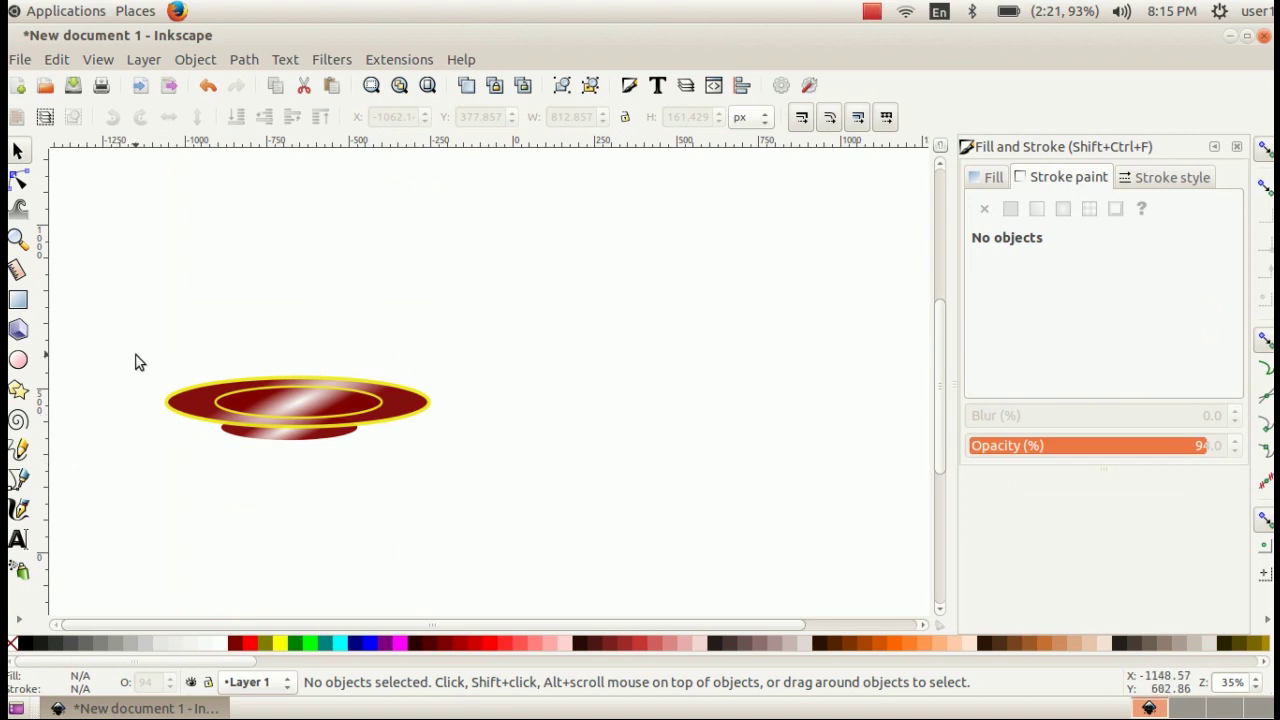
- Group the three ellipses of the saucer into one object
{"action": "left_click_drag", "start_coordinate": [128, 345], "coordinate": [493, 512]}
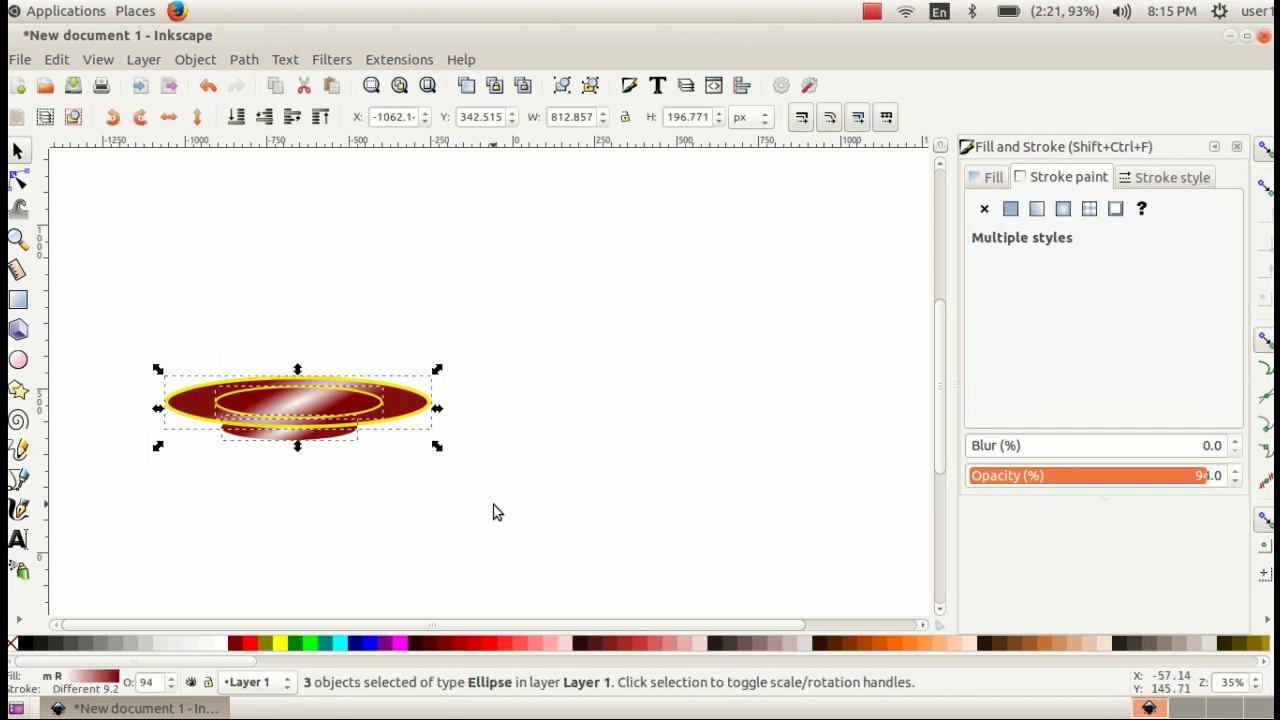
{"action": "left_click", "coordinate": [196, 60]}
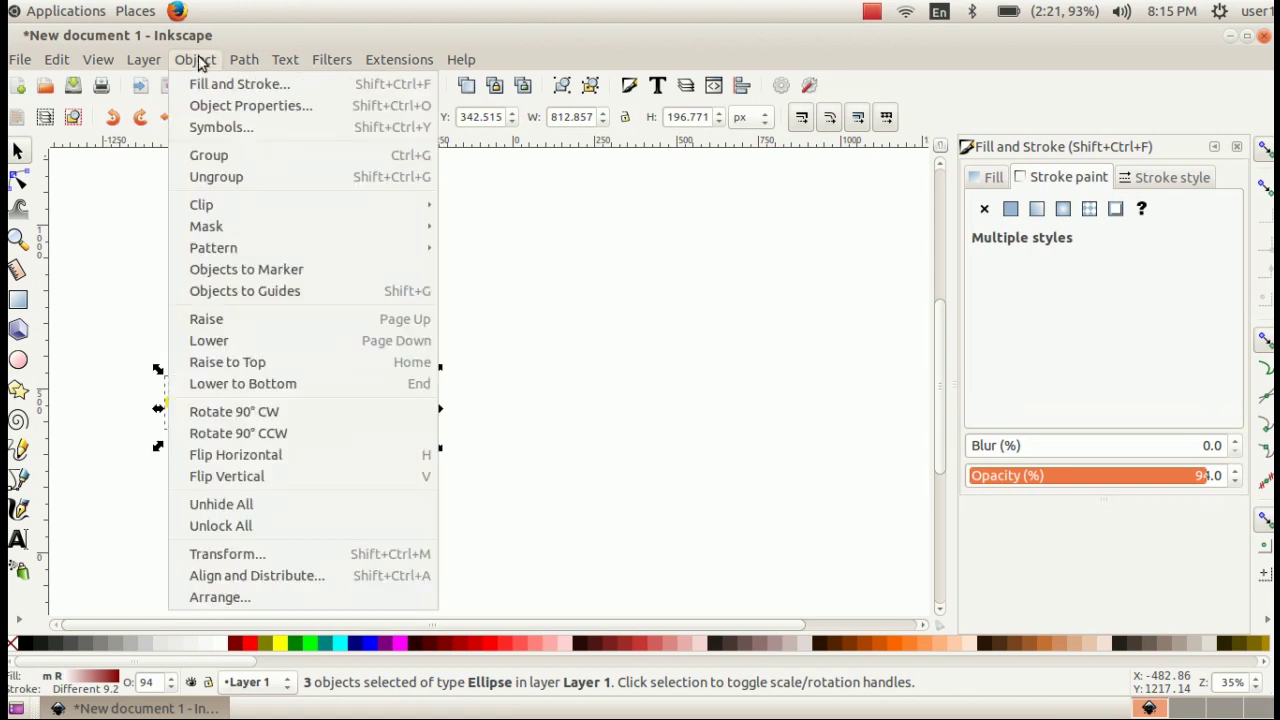
{"action": "left_click", "coordinate": [220, 158]}
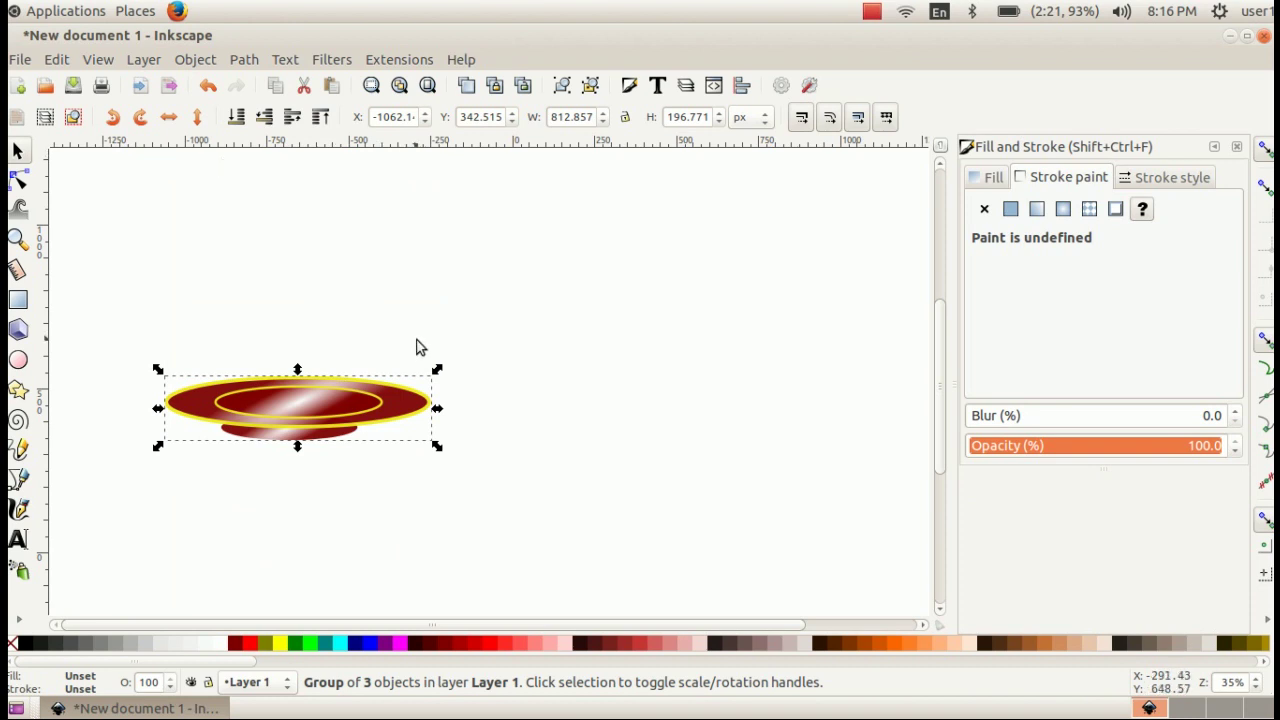
{"action": "left_click", "coordinate": [500, 406]}
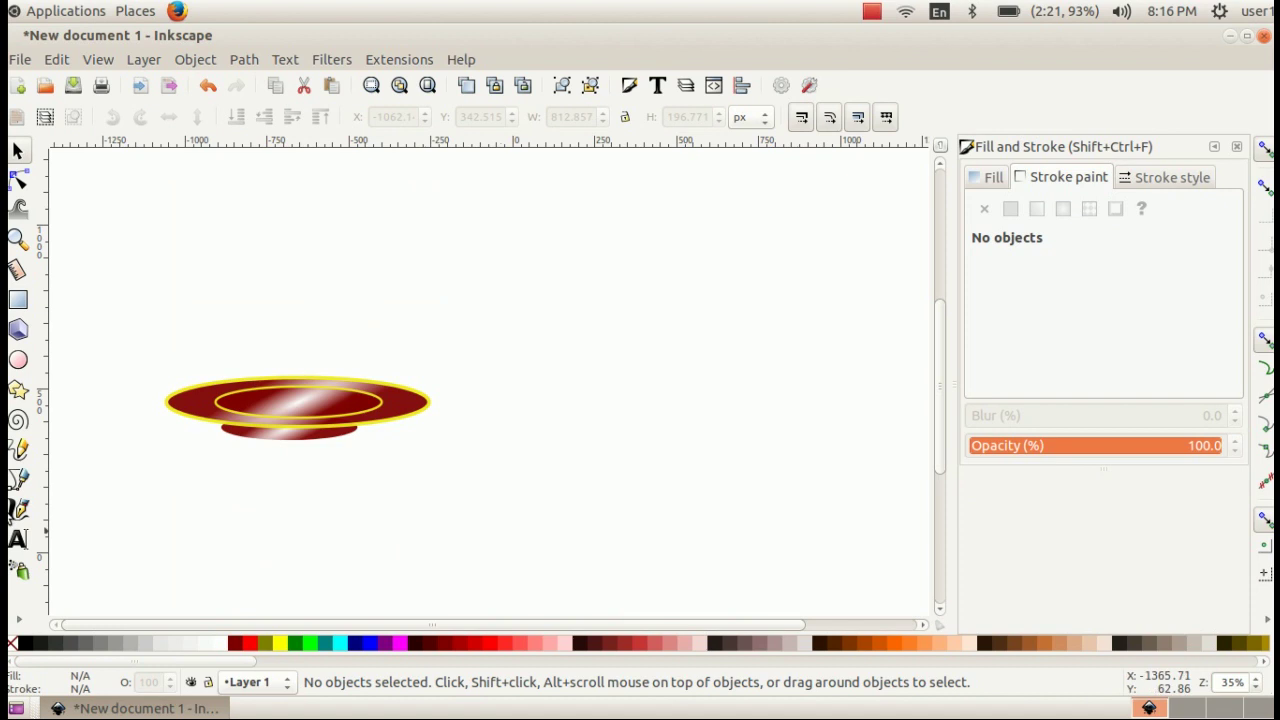
- Draw an upright dark red ellipse about 360 px wide and 523 px high to the right of the saucer
{"action": "left_click", "coordinate": [20, 362]}
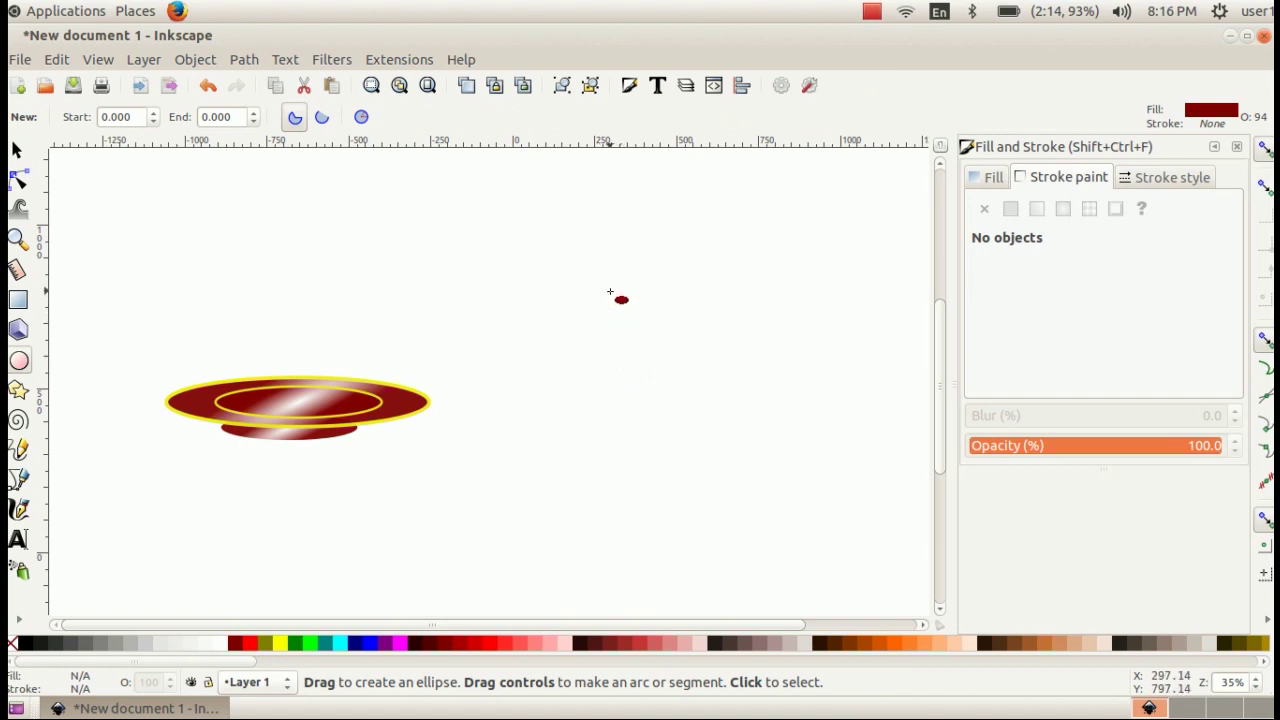
{"action": "left_click_drag", "start_coordinate": [610, 292], "coordinate": [729, 465]}
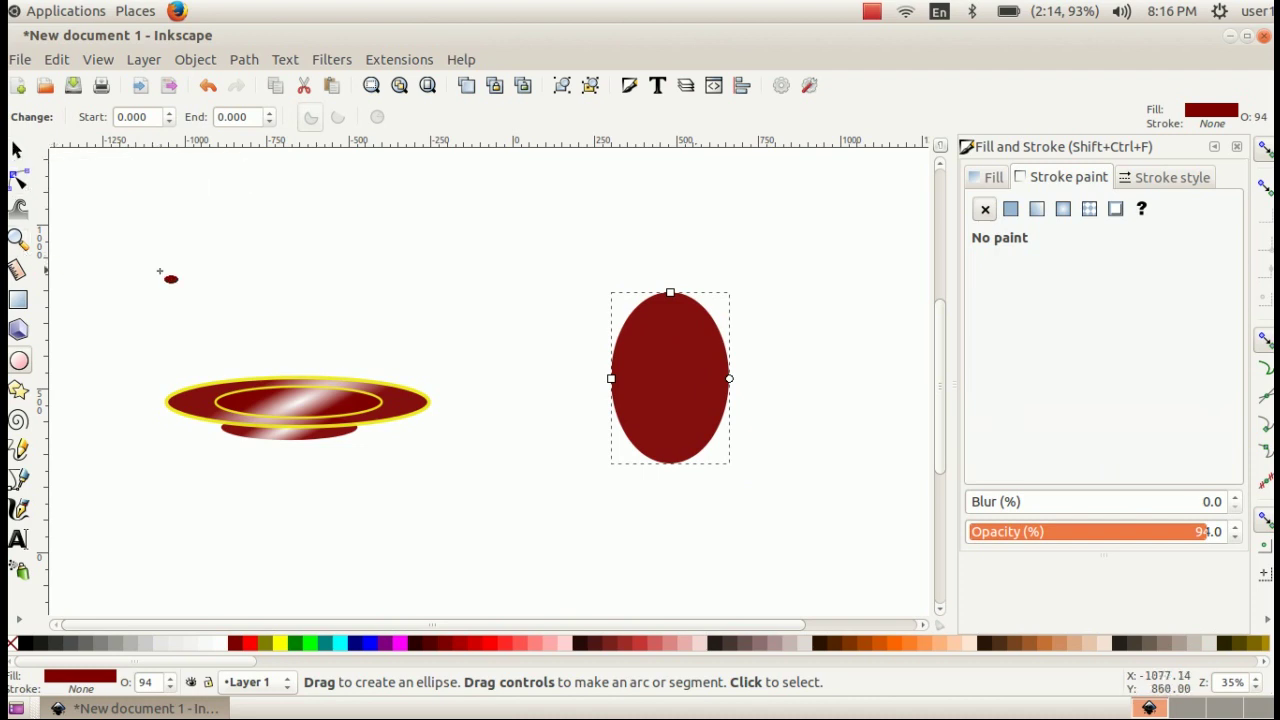
{"action": "left_click", "coordinate": [17, 150]}
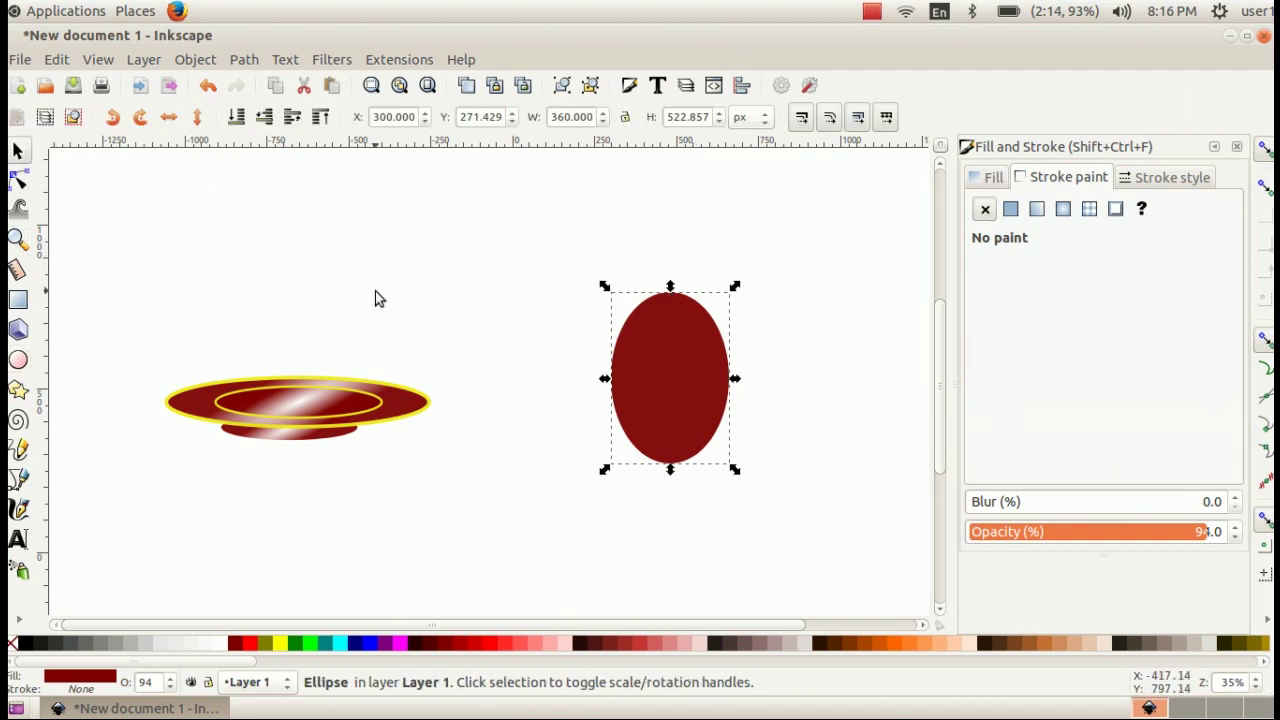
{"action": "left_click", "coordinate": [383, 291]}
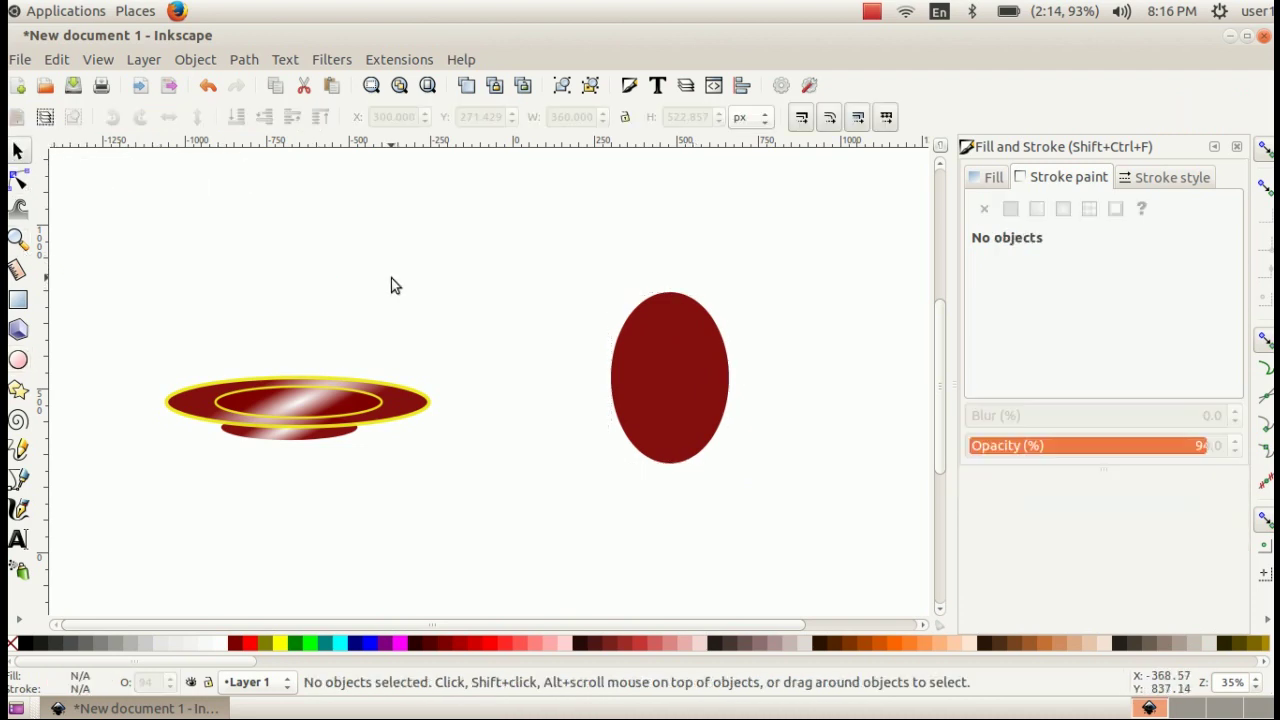
- Draw a wide ellipse, about 589 px by 380 px, and place it over the upper part of the upright ellipse
{"action": "left_click", "coordinate": [19, 363]}
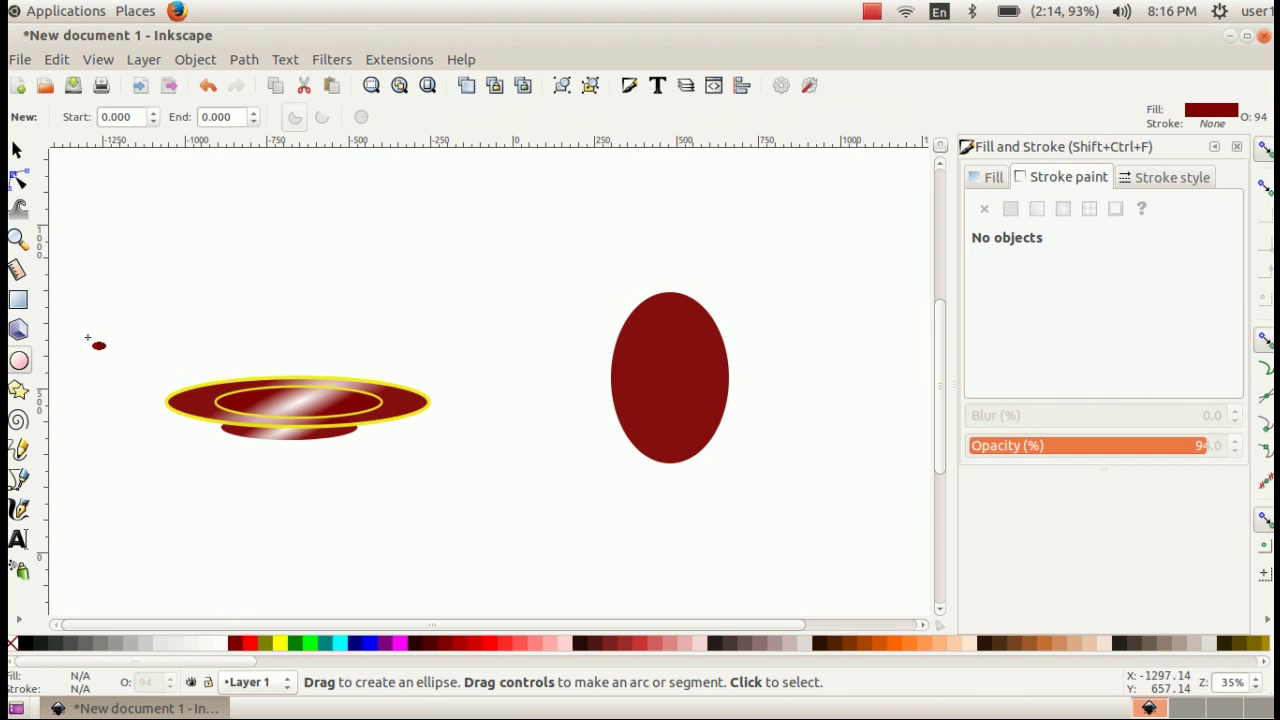
{"action": "left_click_drag", "start_coordinate": [309, 229], "coordinate": [509, 348]}
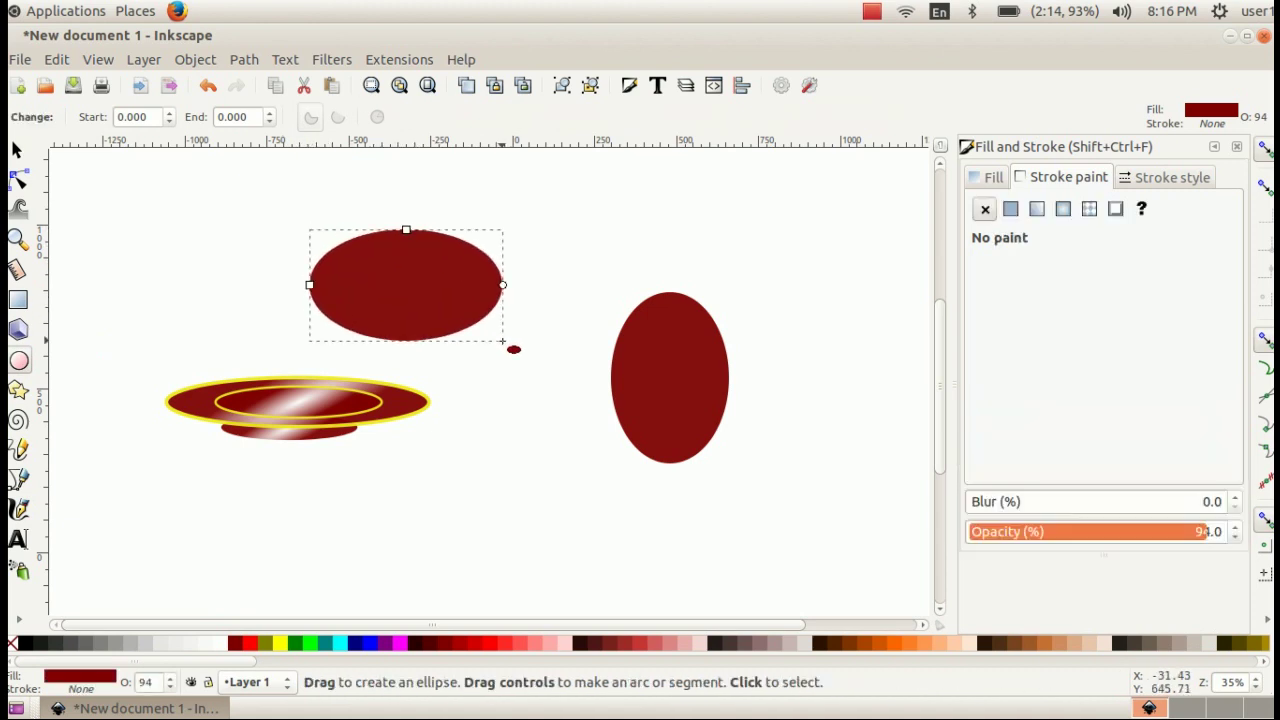
{"action": "left_click", "coordinate": [16, 150]}
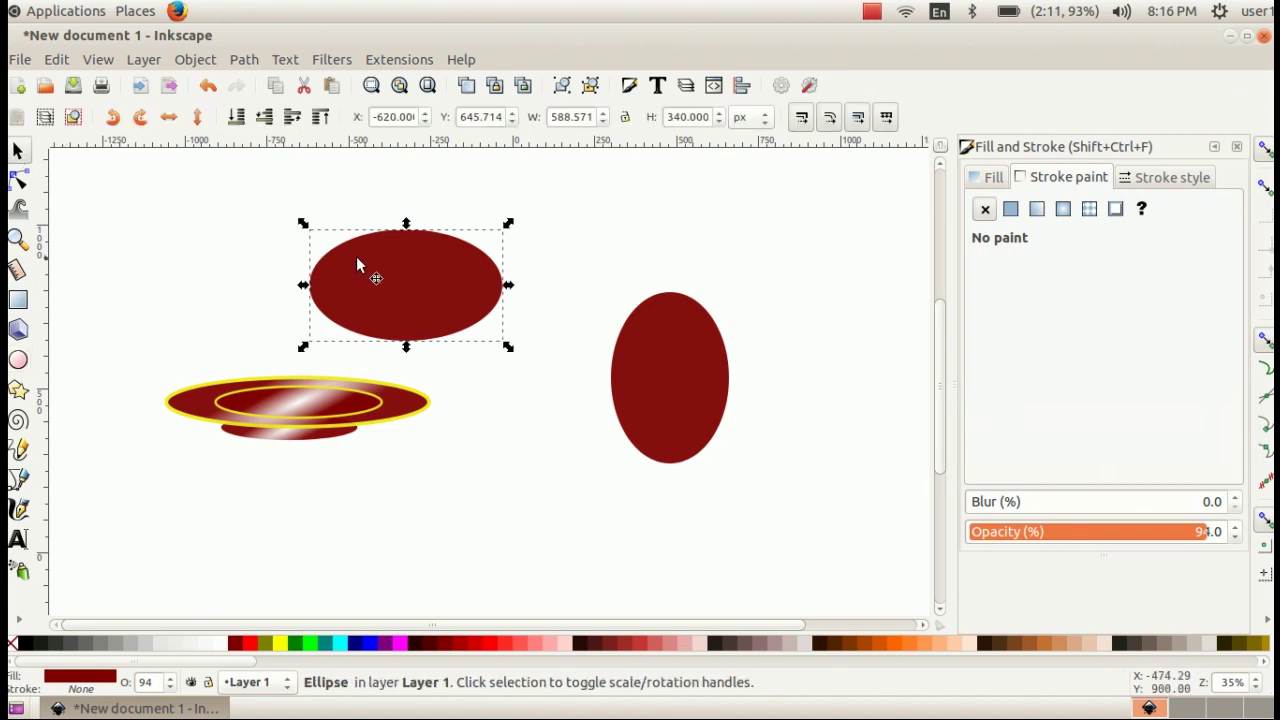
{"action": "left_click_drag", "start_coordinate": [394, 264], "coordinate": [673, 267]}
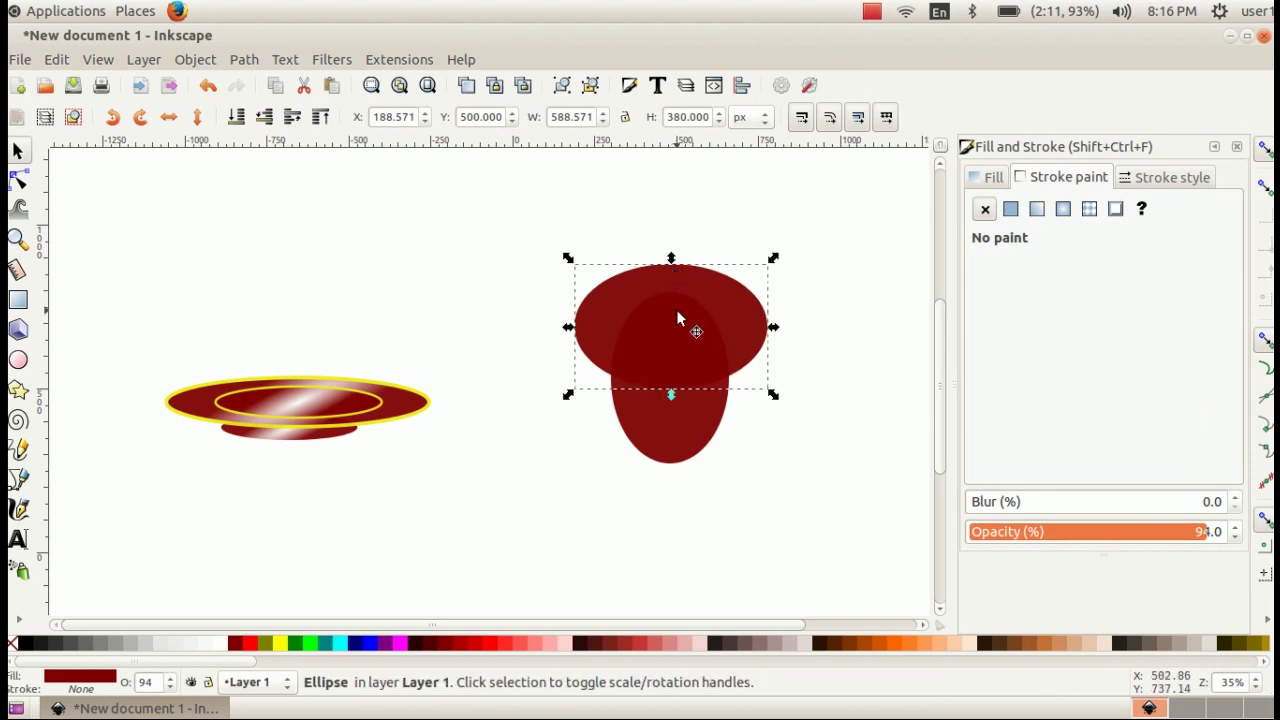
- Fill the wide ellipse with off-white and shift it slightly down to about X 194, Y 483 px
{"action": "left_click", "coordinate": [222, 648]}
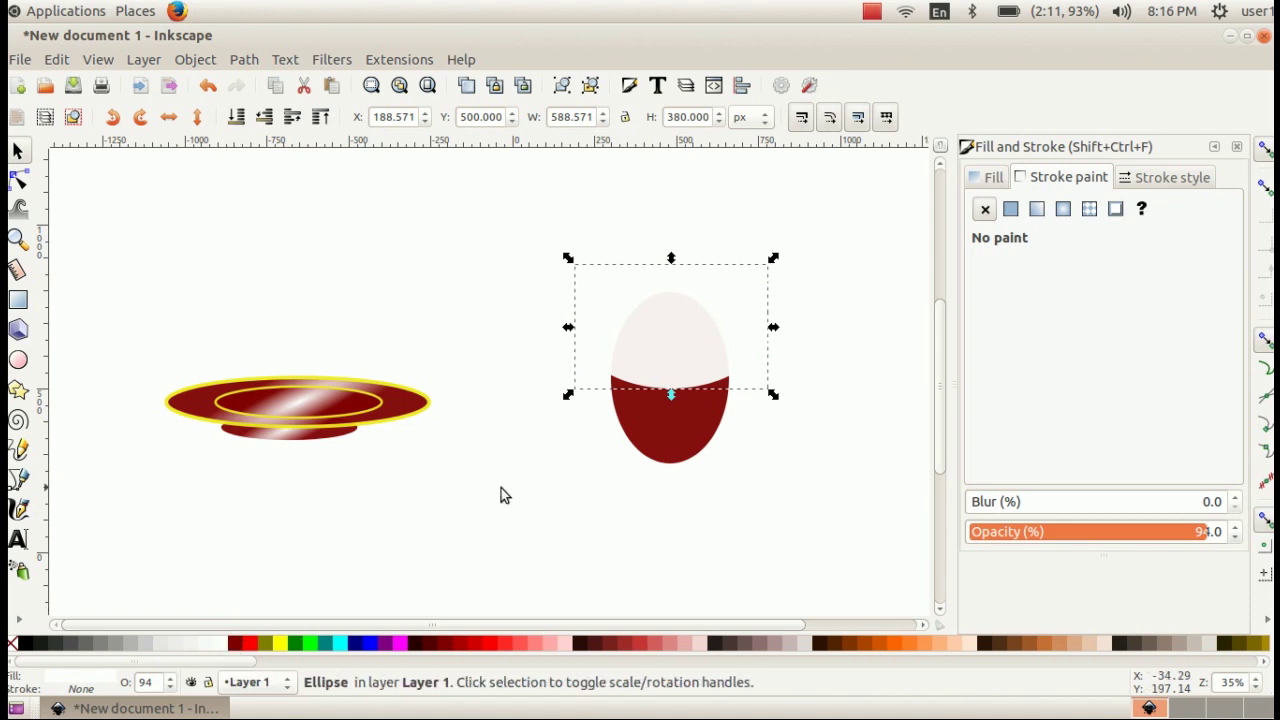
{"action": "left_click_drag", "start_coordinate": [660, 335], "coordinate": [664, 338]}
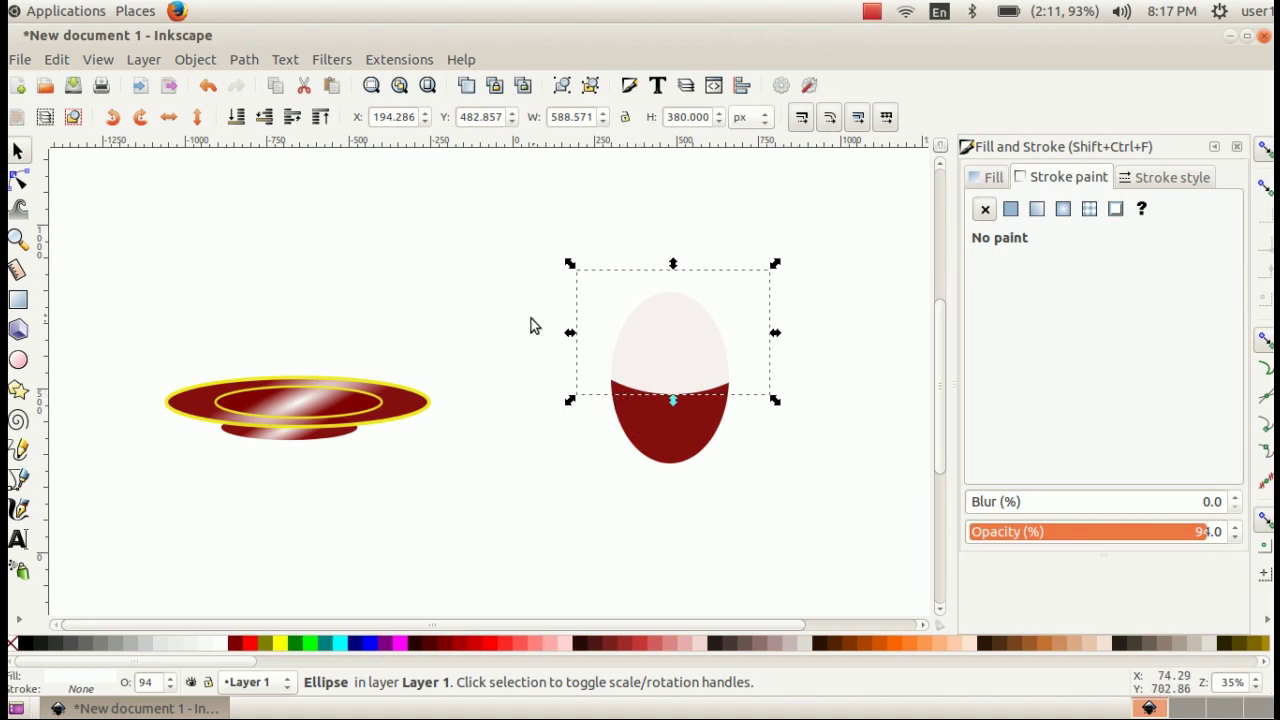
{"action": "left_click", "coordinate": [516, 268]}
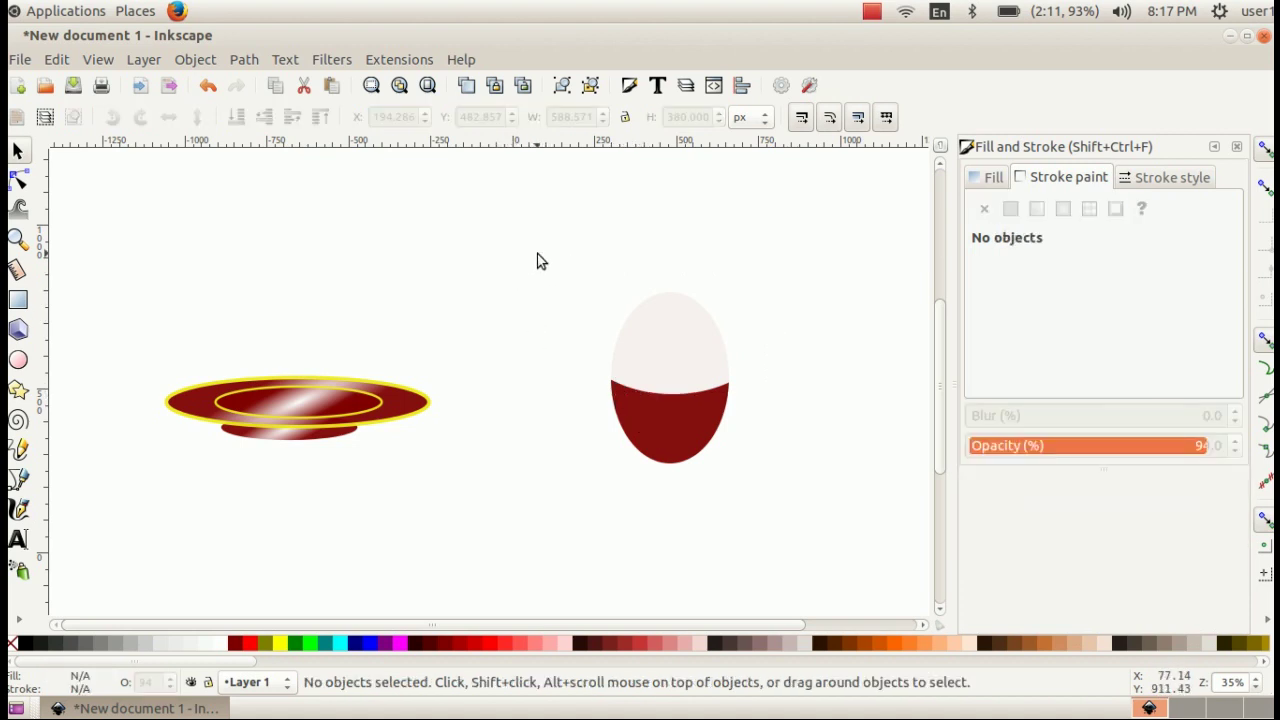
- Cut the wide off-white ellipse out of the upright dark red ellipse with a path Difference, forming a bowl shape
{"action": "left_click_drag", "start_coordinate": [523, 244], "coordinate": [815, 517]}
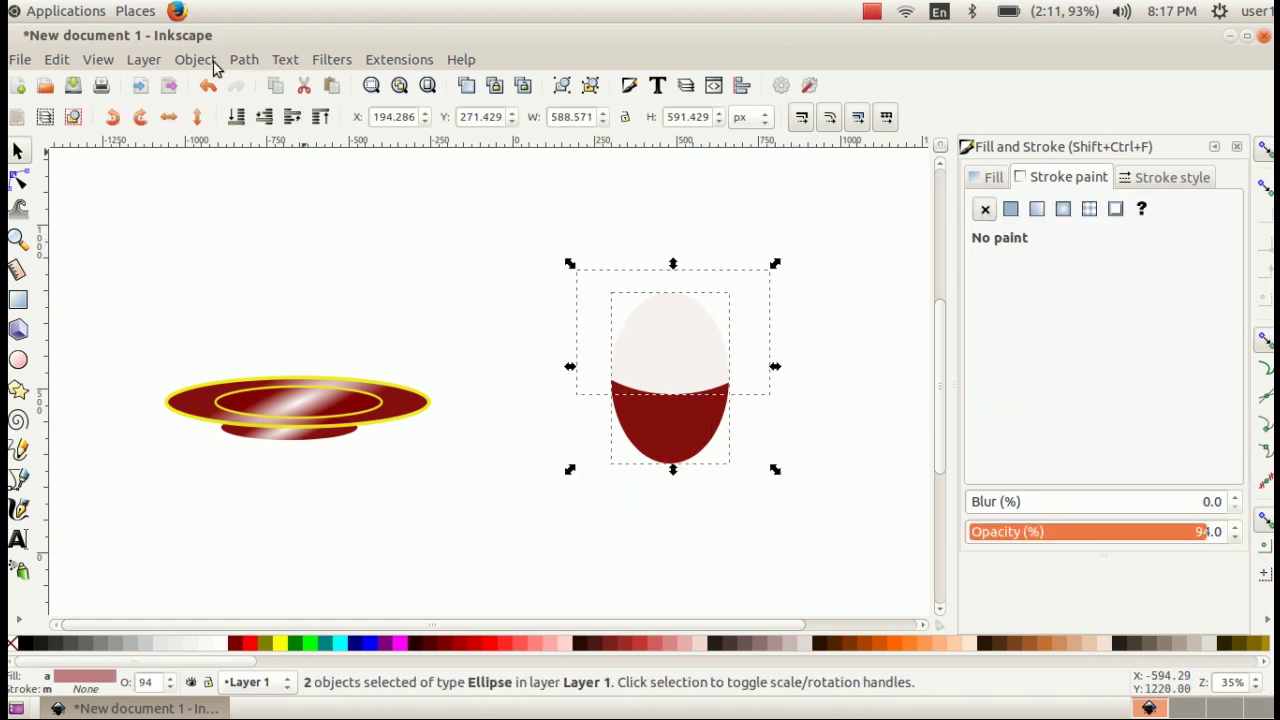
{"action": "left_click", "coordinate": [247, 61]}
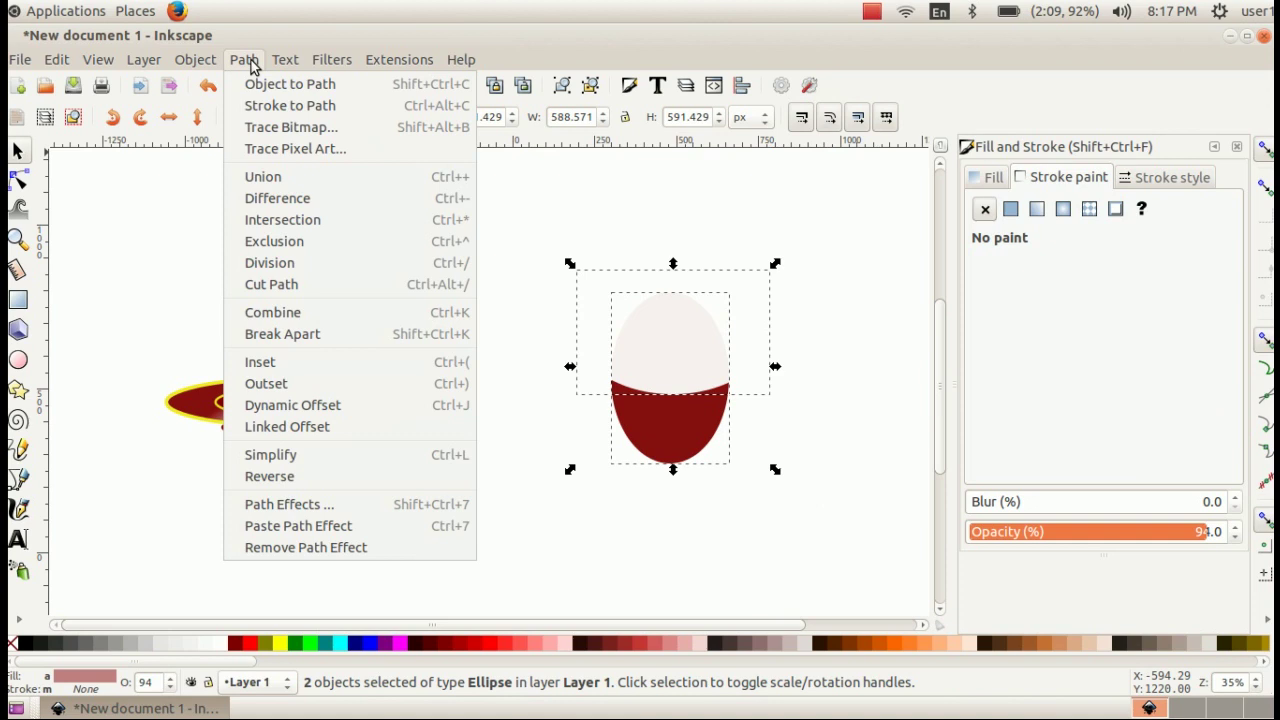
{"action": "left_click", "coordinate": [292, 199]}
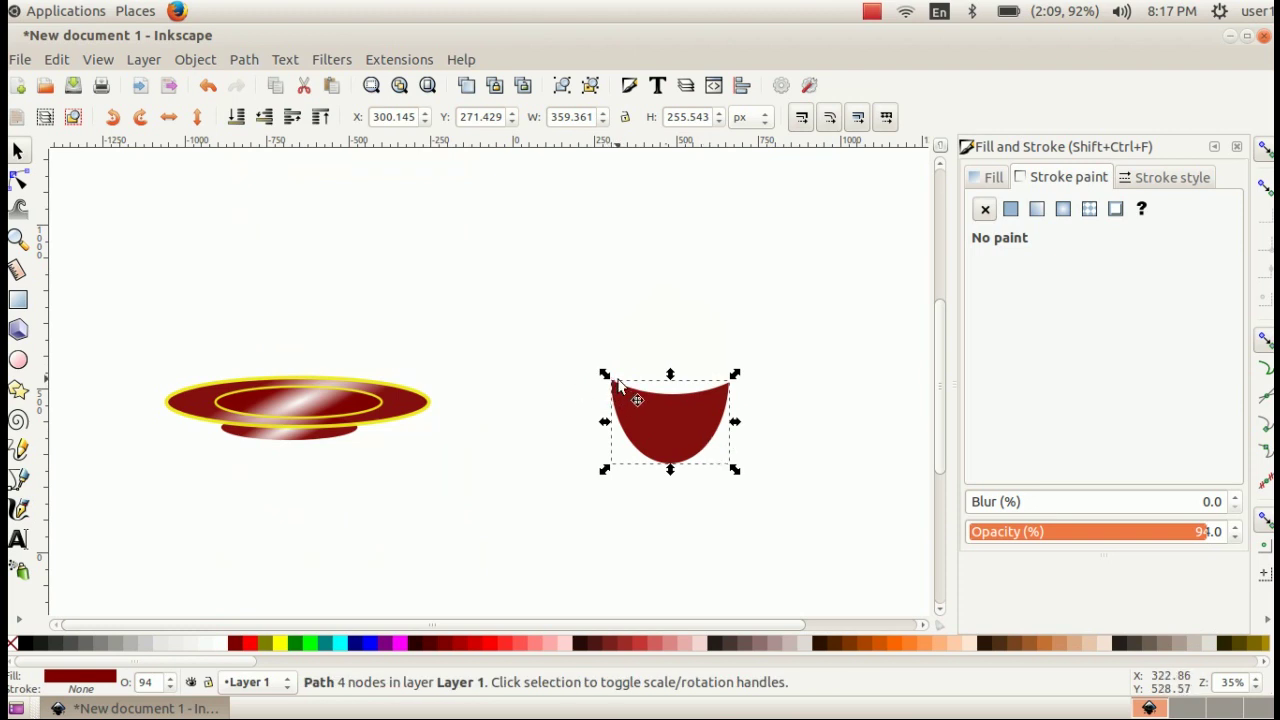
- Draw a flat dark red ellipse about 354 px by 160 px above the bowl shape
{"action": "left_click", "coordinate": [19, 360]}
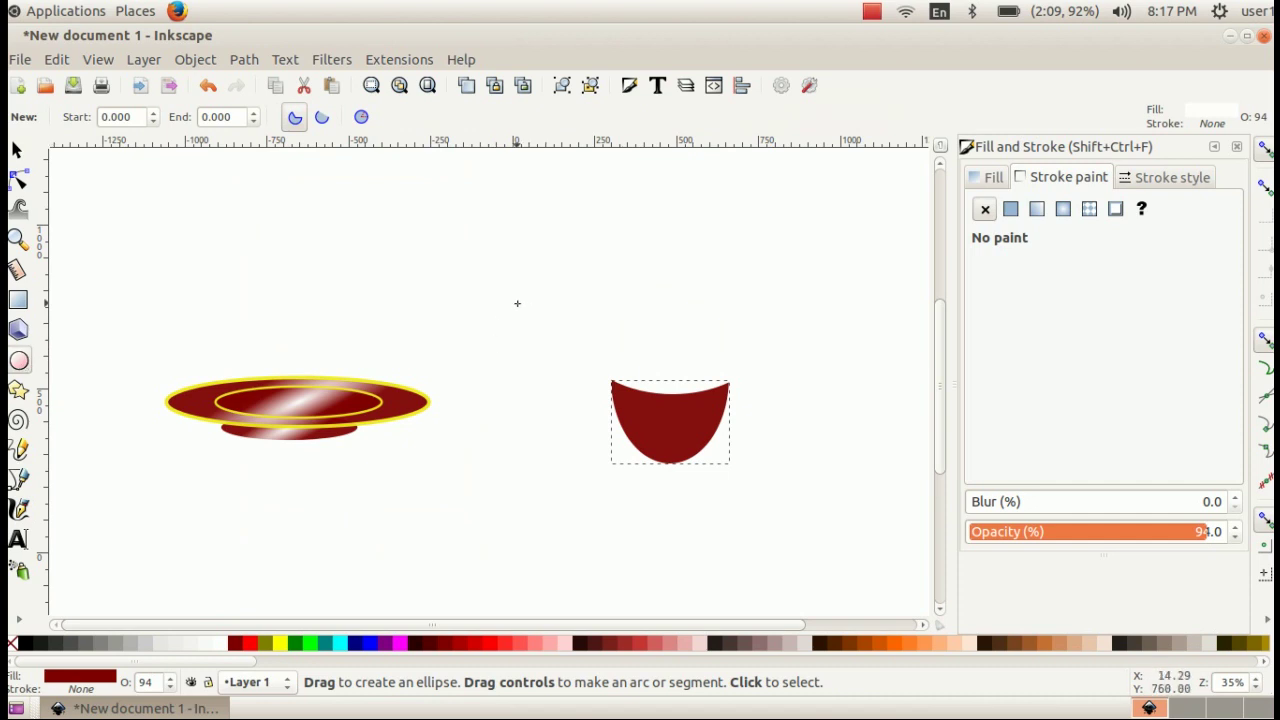
{"action": "left_click", "coordinate": [237, 643]}
{"action": "mouse_move", "coordinate": [611, 319]}
{"action": "left_mouse_down"}
{"action": "mouse_move", "coordinate": [549, 297]}
{"action": "mouse_move", "coordinate": [659, 345]}
{"action": "left_mouse_up"}
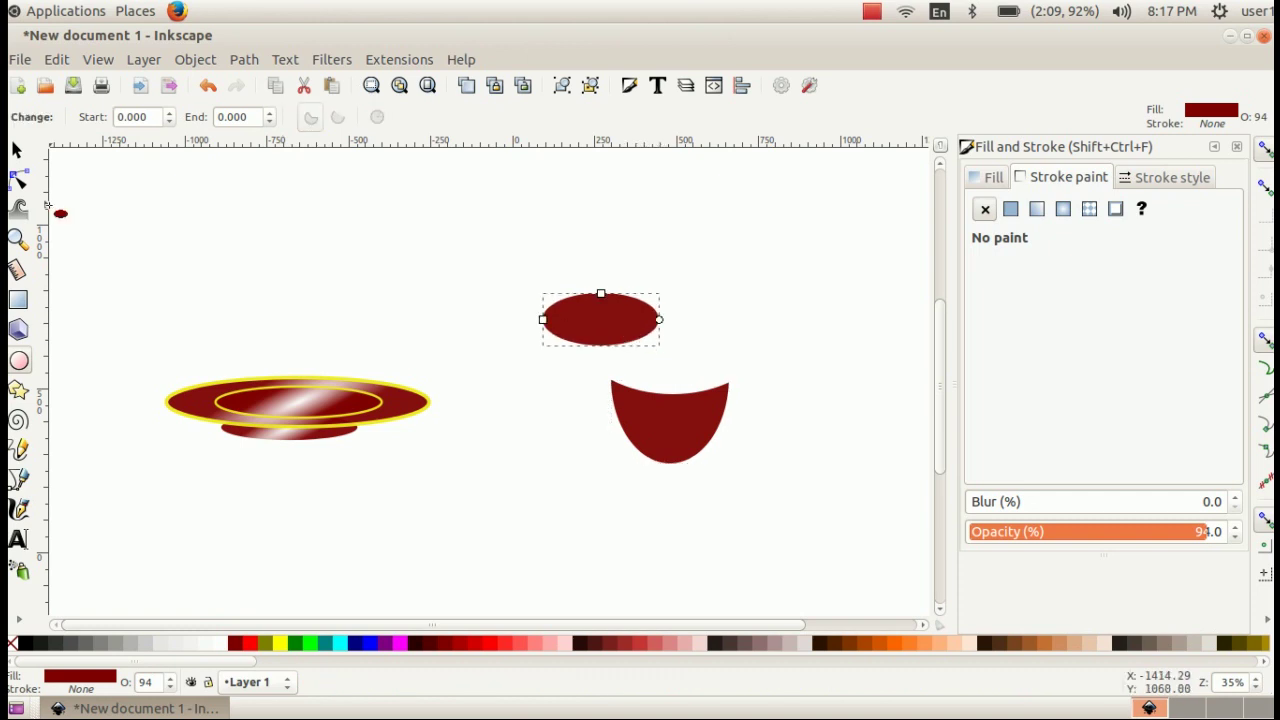
{"action": "left_click", "coordinate": [16, 150]}
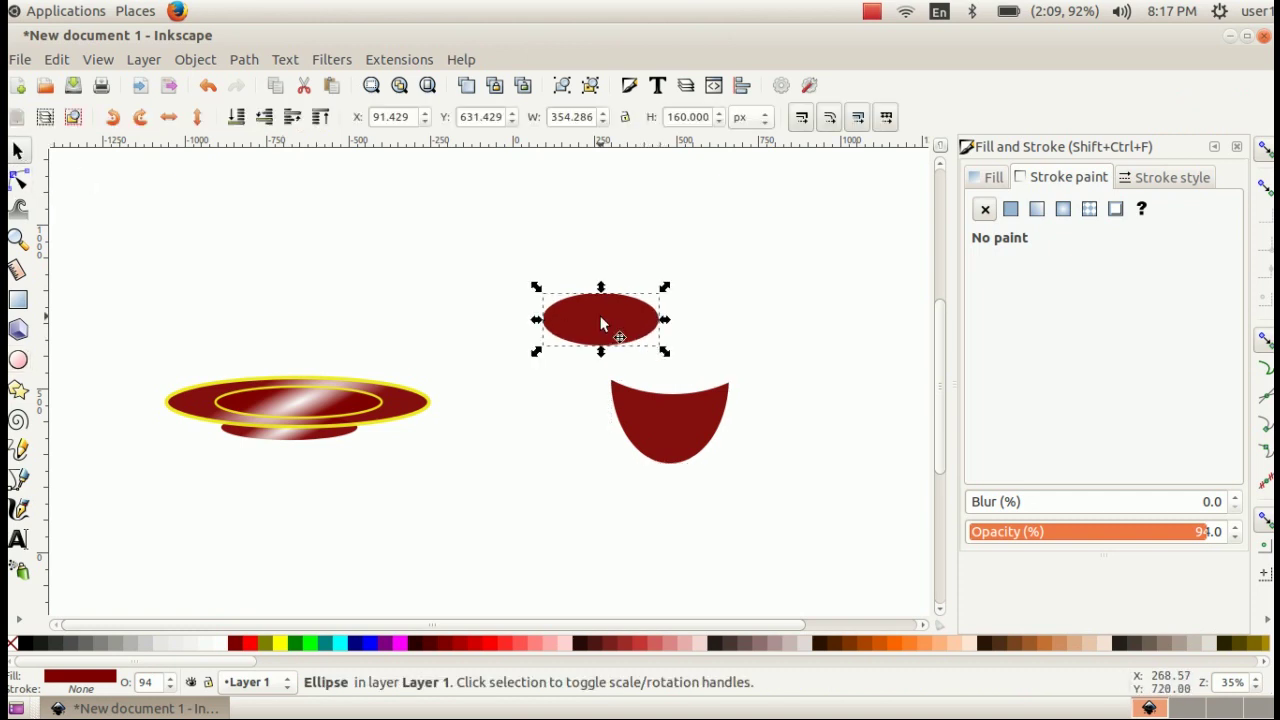
- Fit the flat dark red ellipse over the bowl's opening, about 354 px by 129 px, and give it a flat yellow stroke
{"action": "left_click_drag", "start_coordinate": [603, 323], "coordinate": [673, 358]}
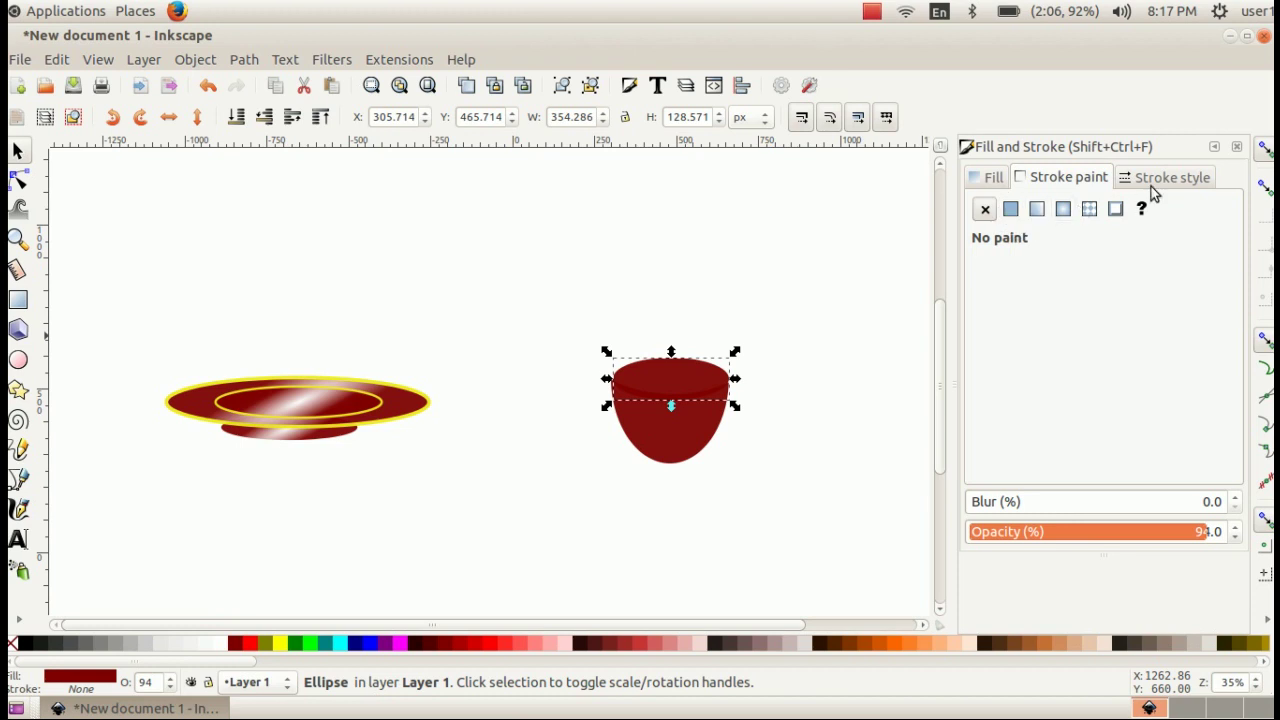
{"action": "left_click", "coordinate": [1011, 210]}
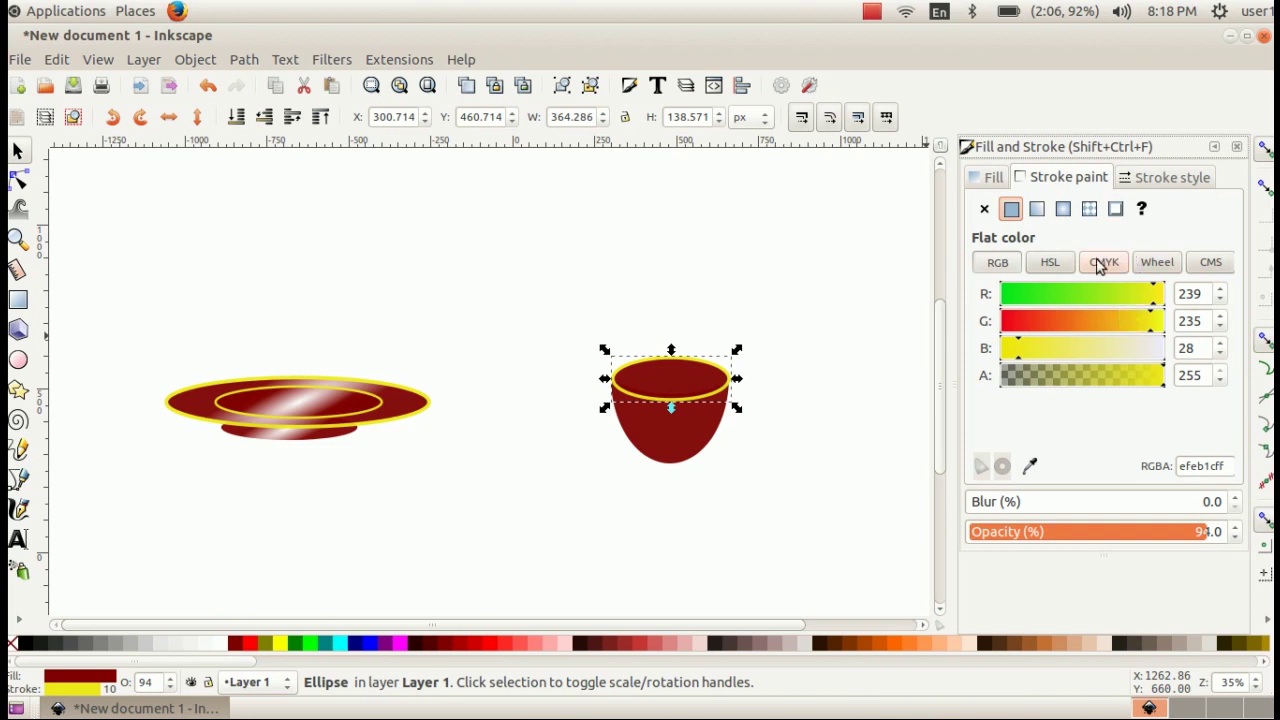
{"action": "left_click", "coordinate": [497, 312]}
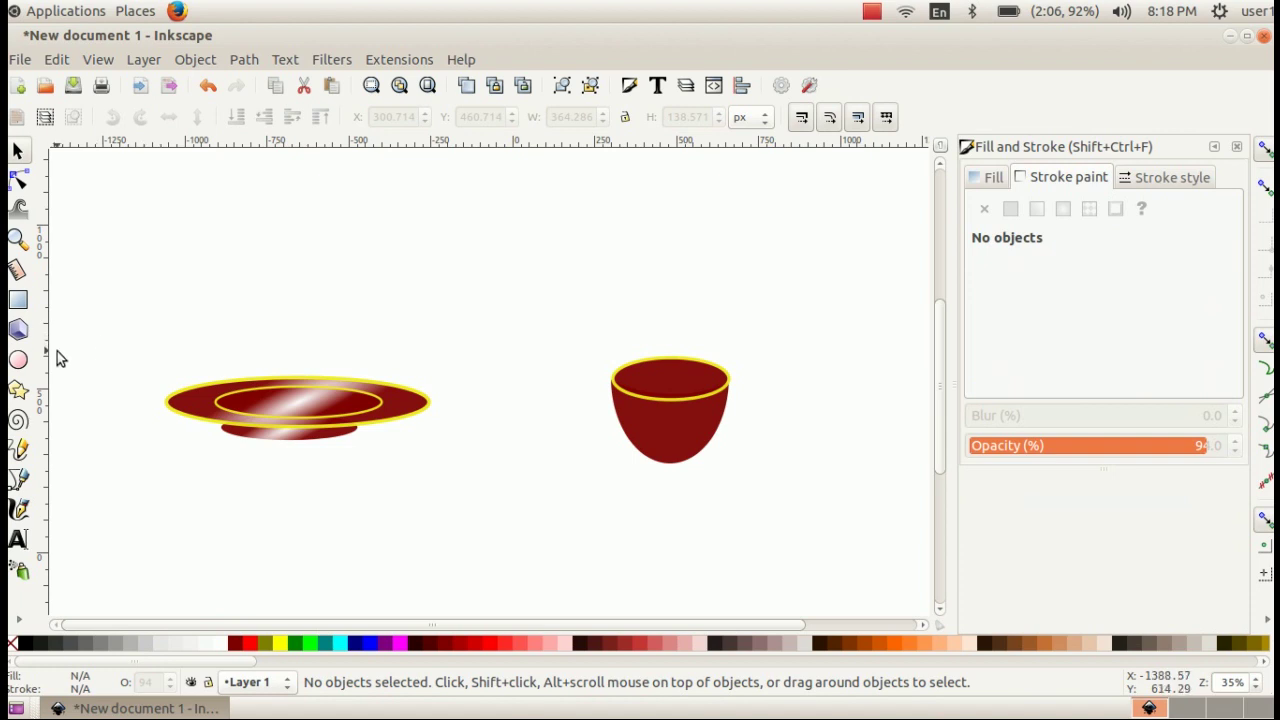
- Try a white fill on the cup's rim ellipse and return the fill to dark red
{"action": "left_click", "coordinate": [669, 380]}
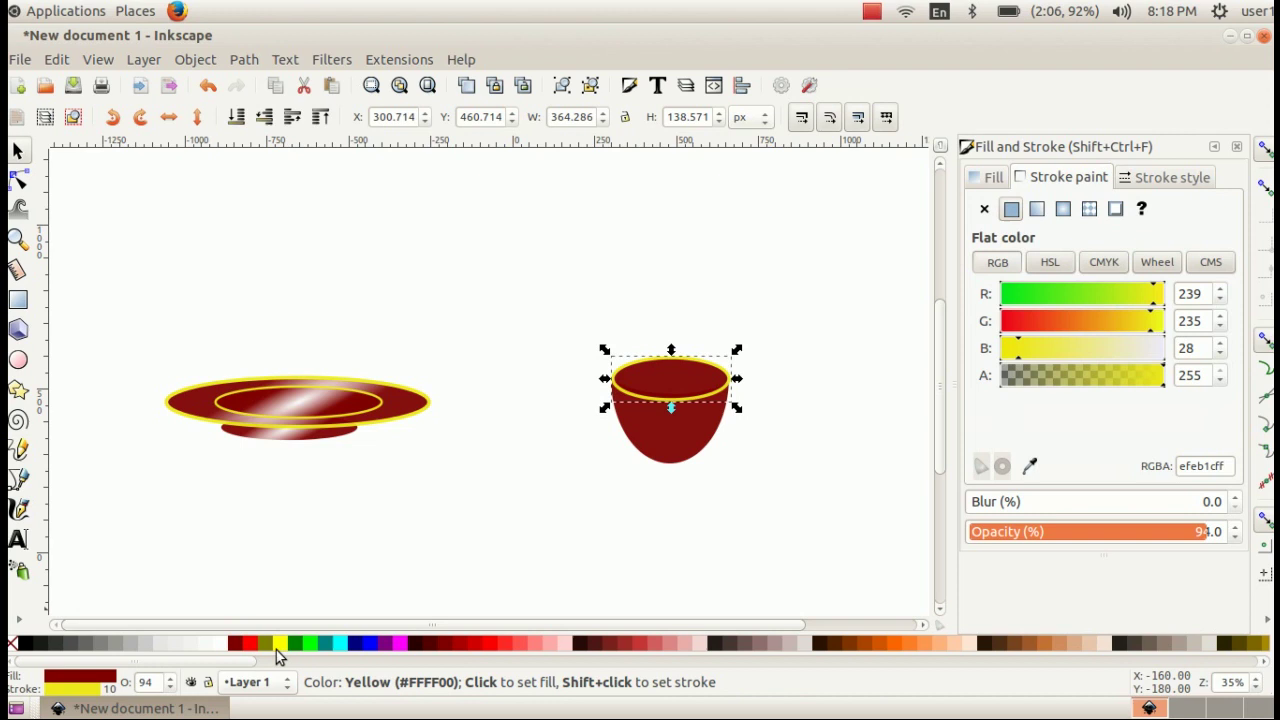
{"action": "left_click", "coordinate": [223, 645]}
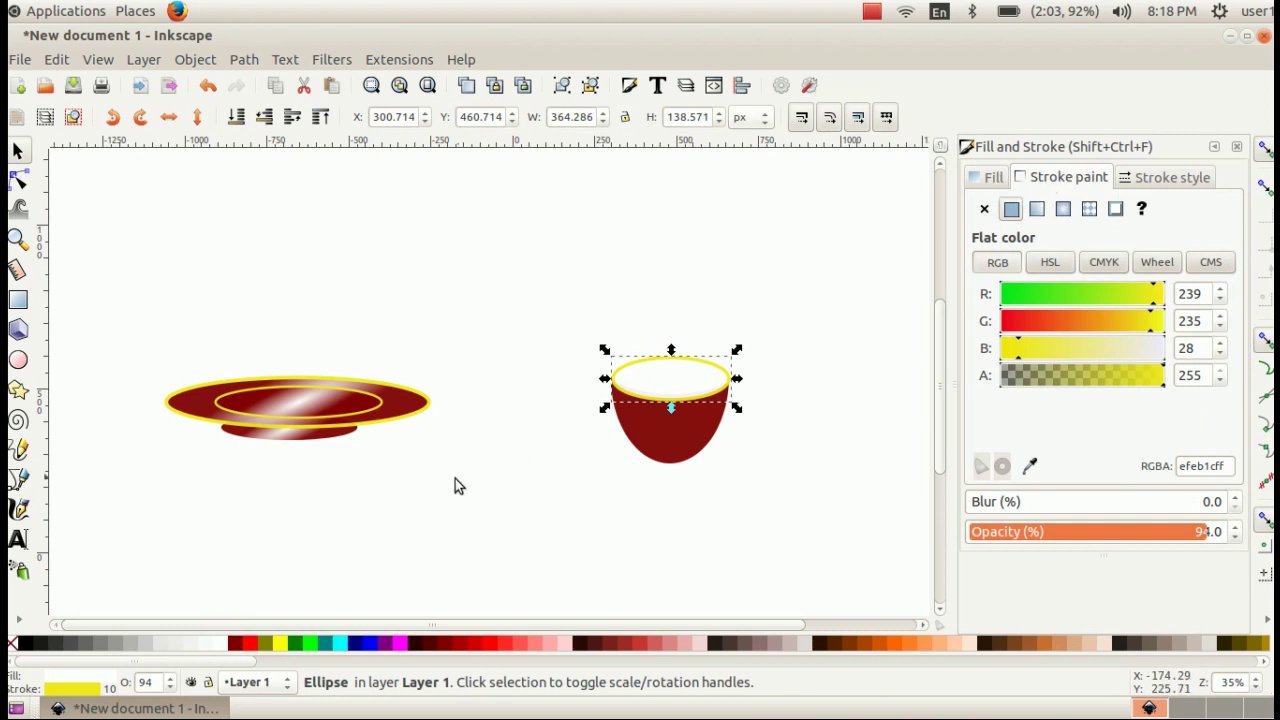
{"action": "left_click", "coordinate": [232, 646]}
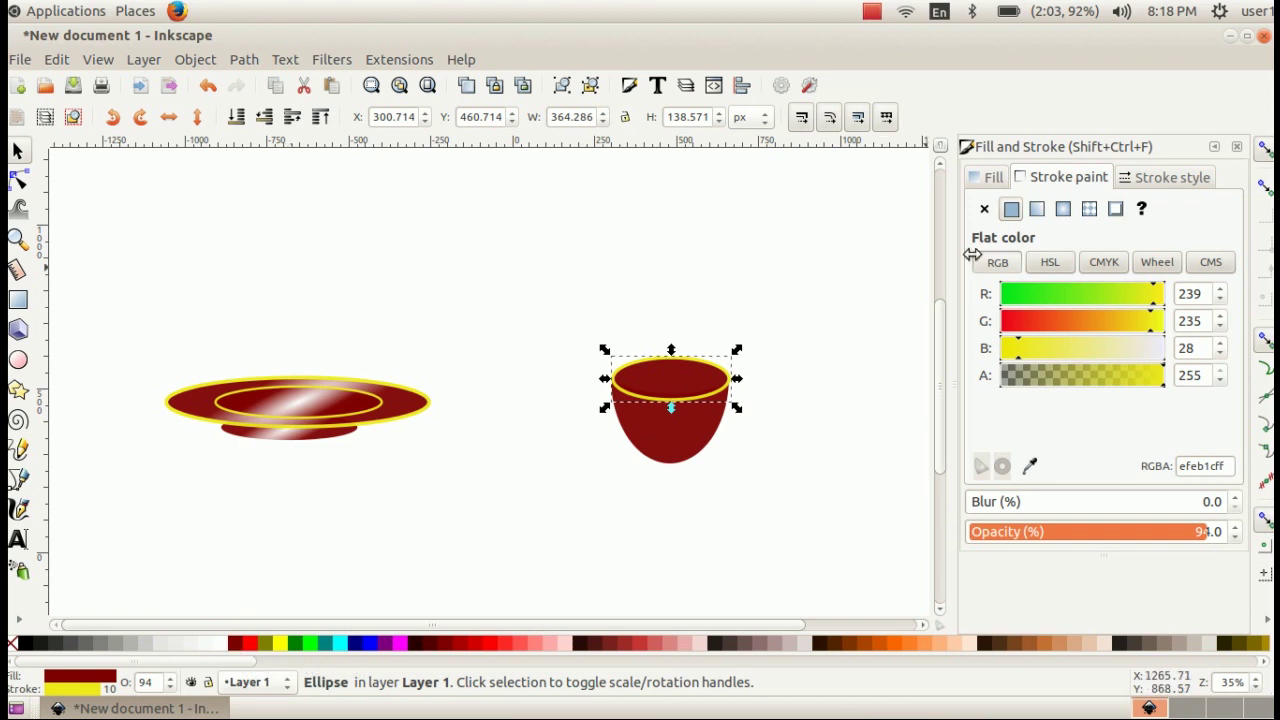
- Recolour the rim ellipse's stroke to dark red with R 159 and G 19, and fill the ellipse with white
{"action": "left_click", "coordinate": [1012, 328]}
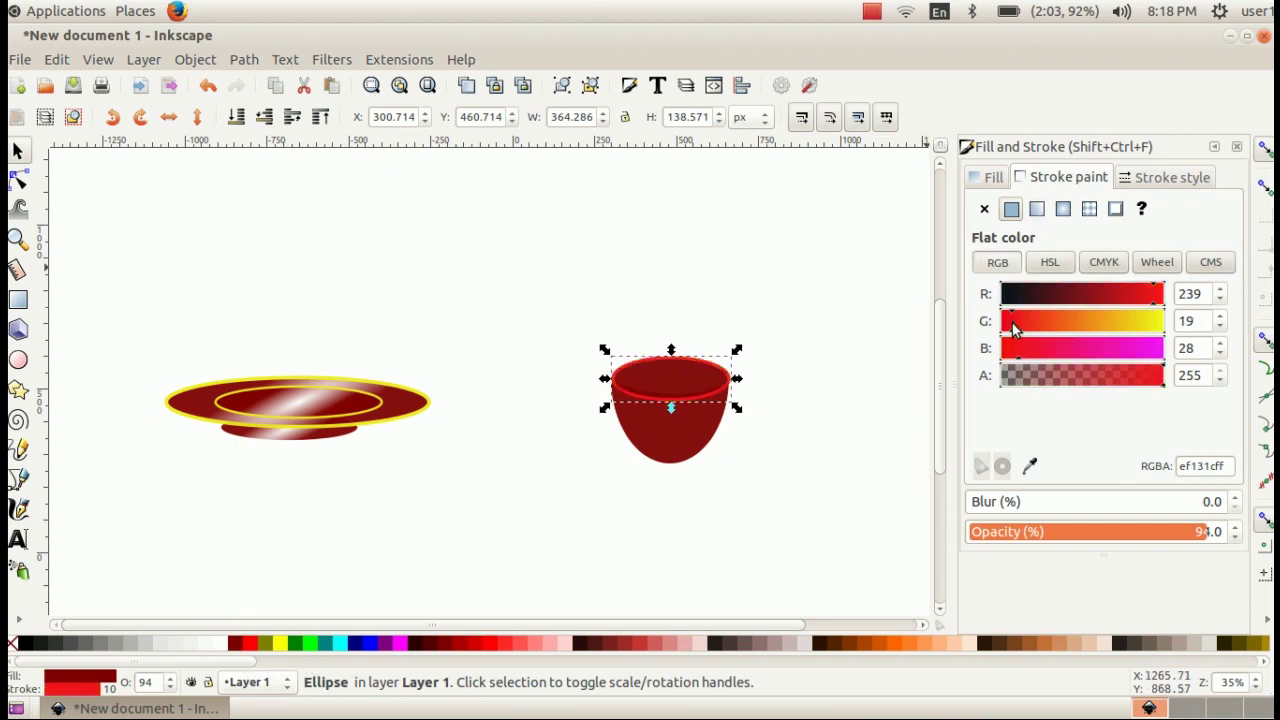
{"action": "left_click", "coordinate": [1104, 296]}
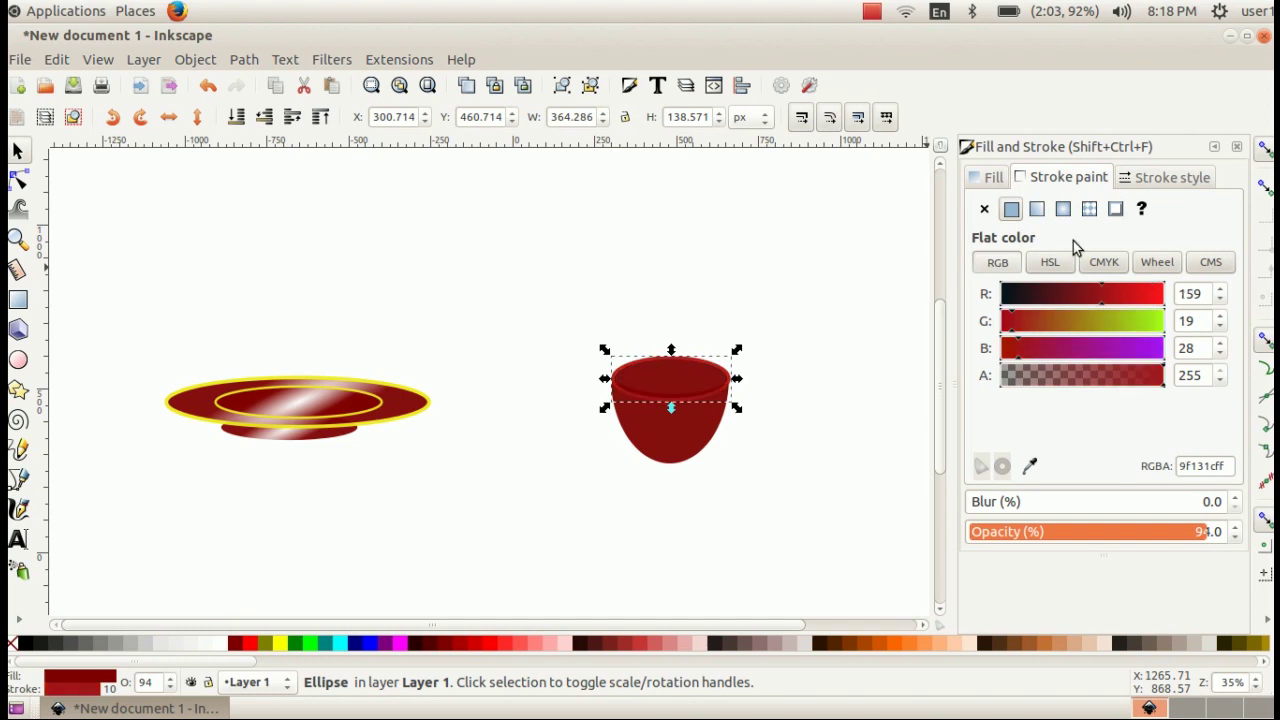
{"action": "left_click", "coordinate": [993, 180]}
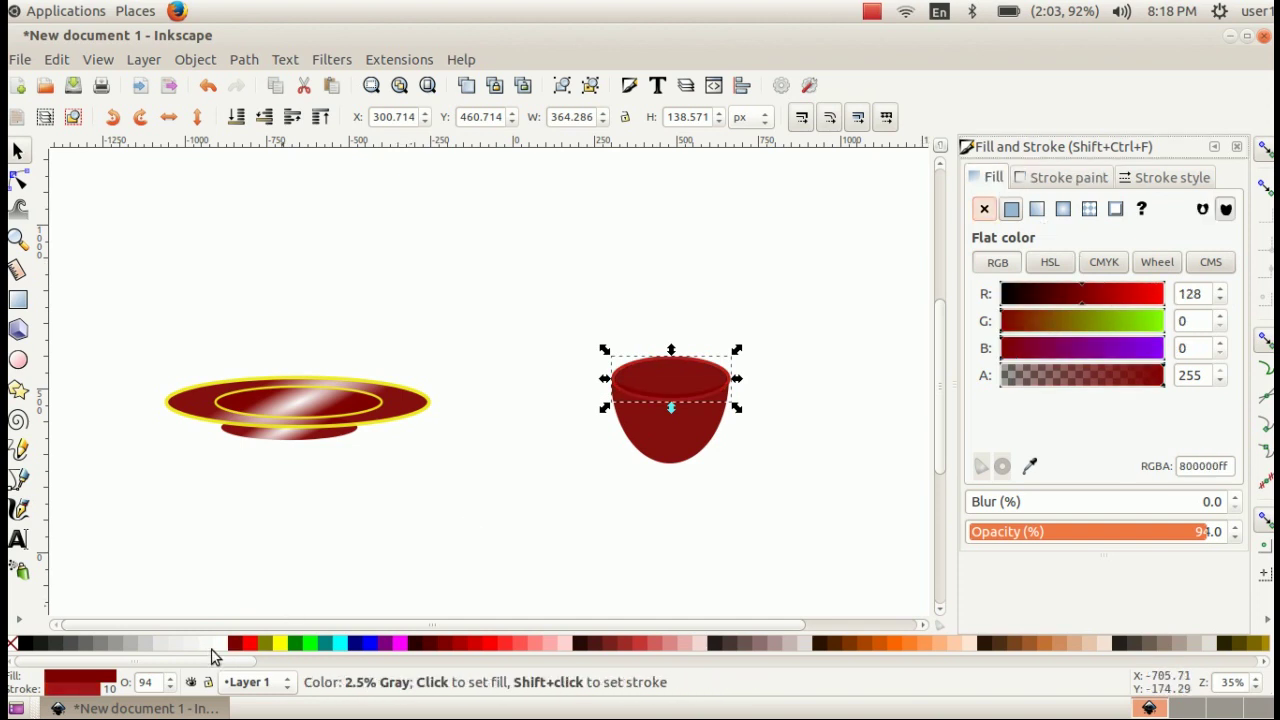
{"action": "left_click", "coordinate": [224, 645]}
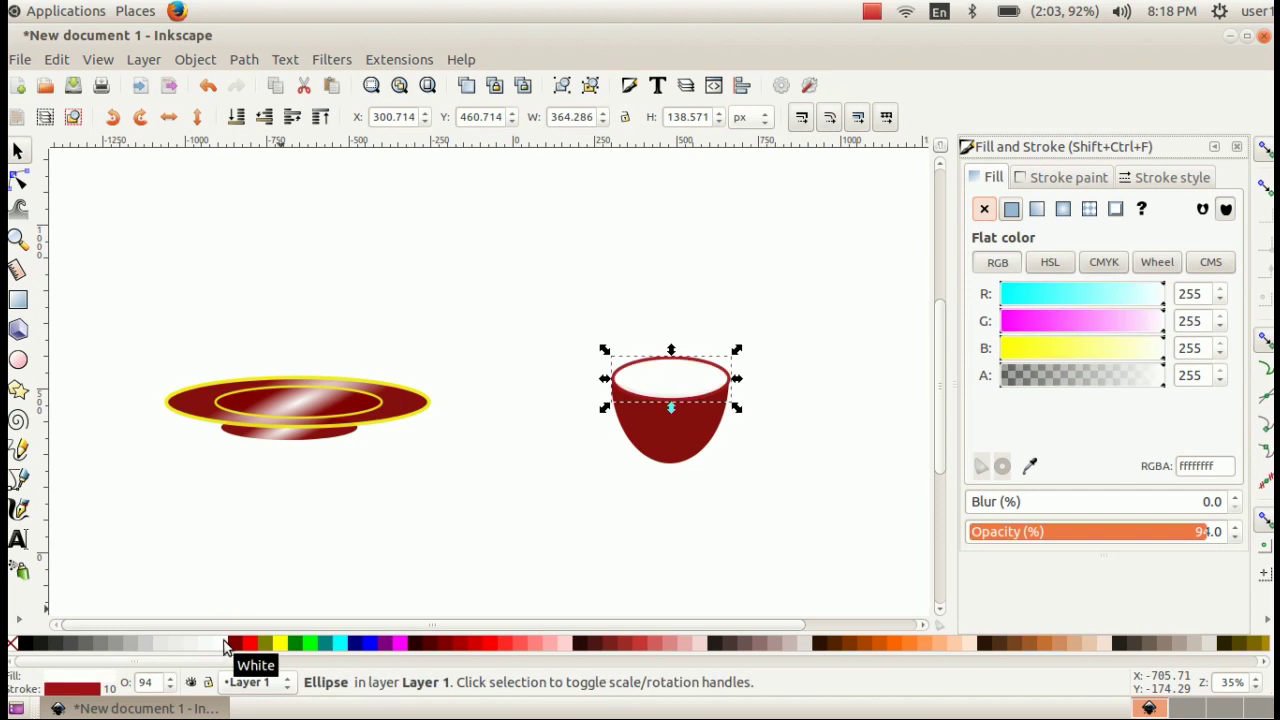
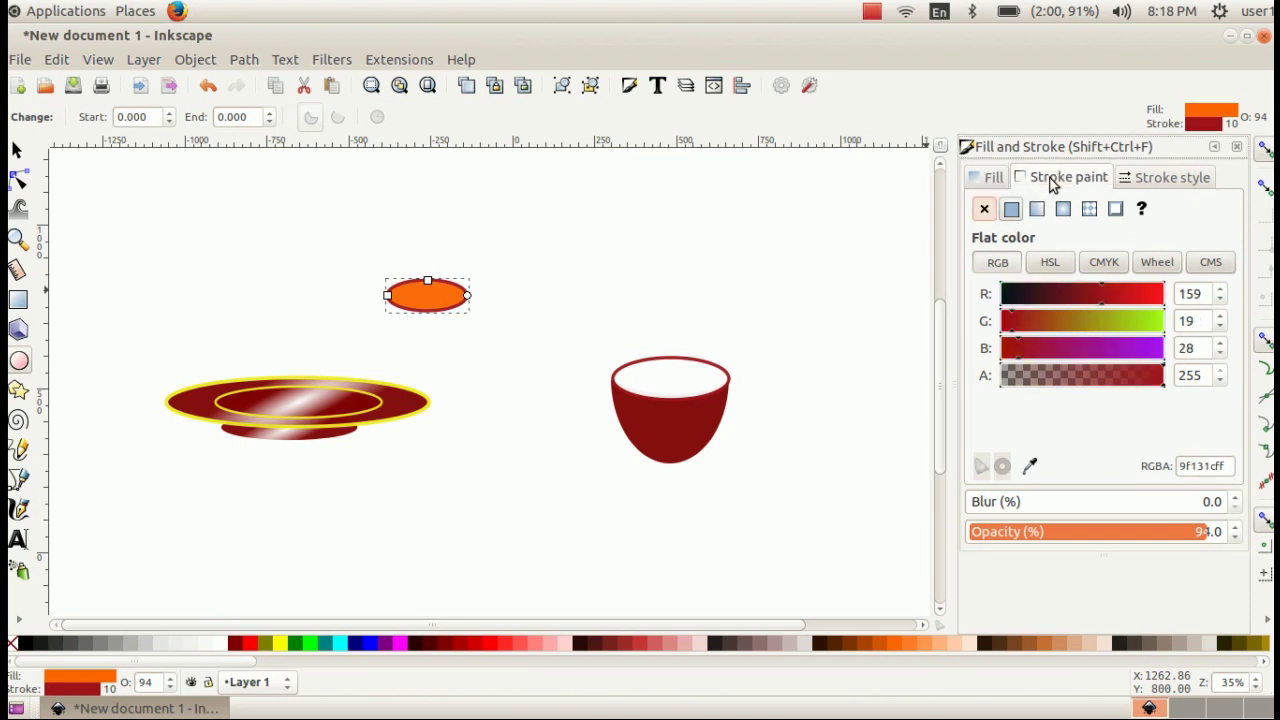
- Remove the stroke from the orange ellipse and place it inside the cup's white rim ellipse
{"action": "left_click", "coordinate": [984, 212]}
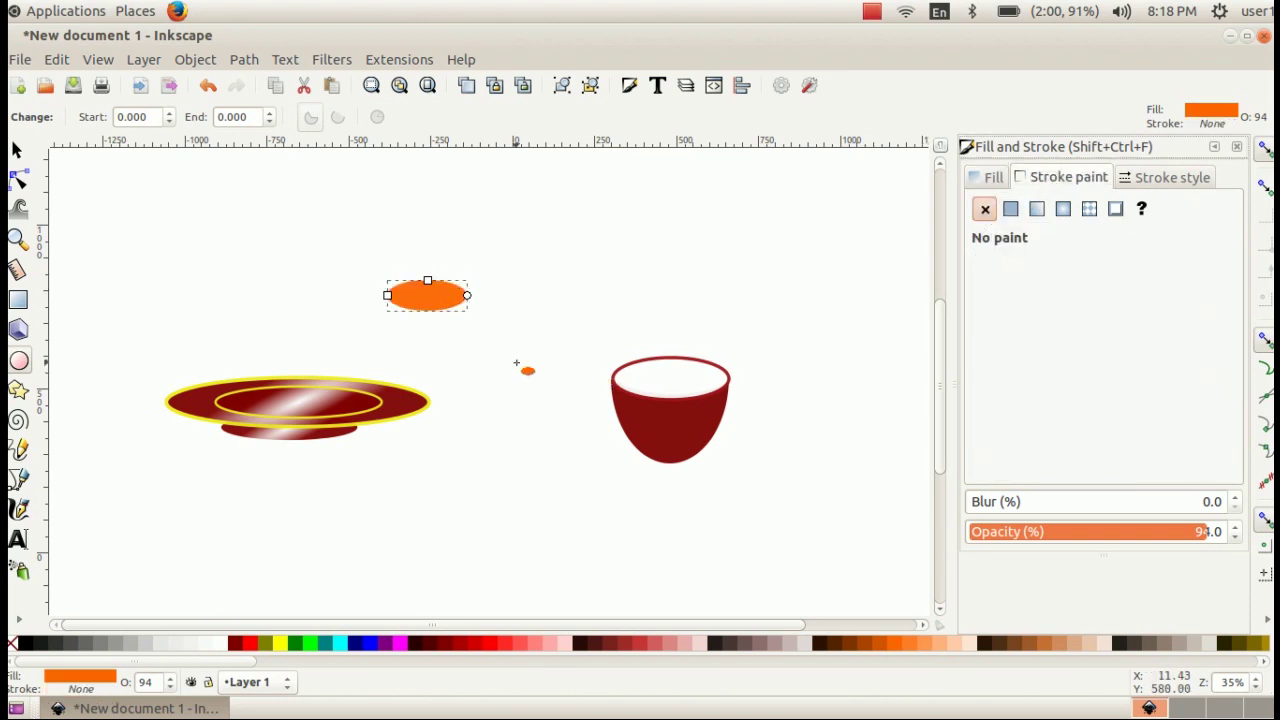
{"action": "left_click", "coordinate": [16, 150]}
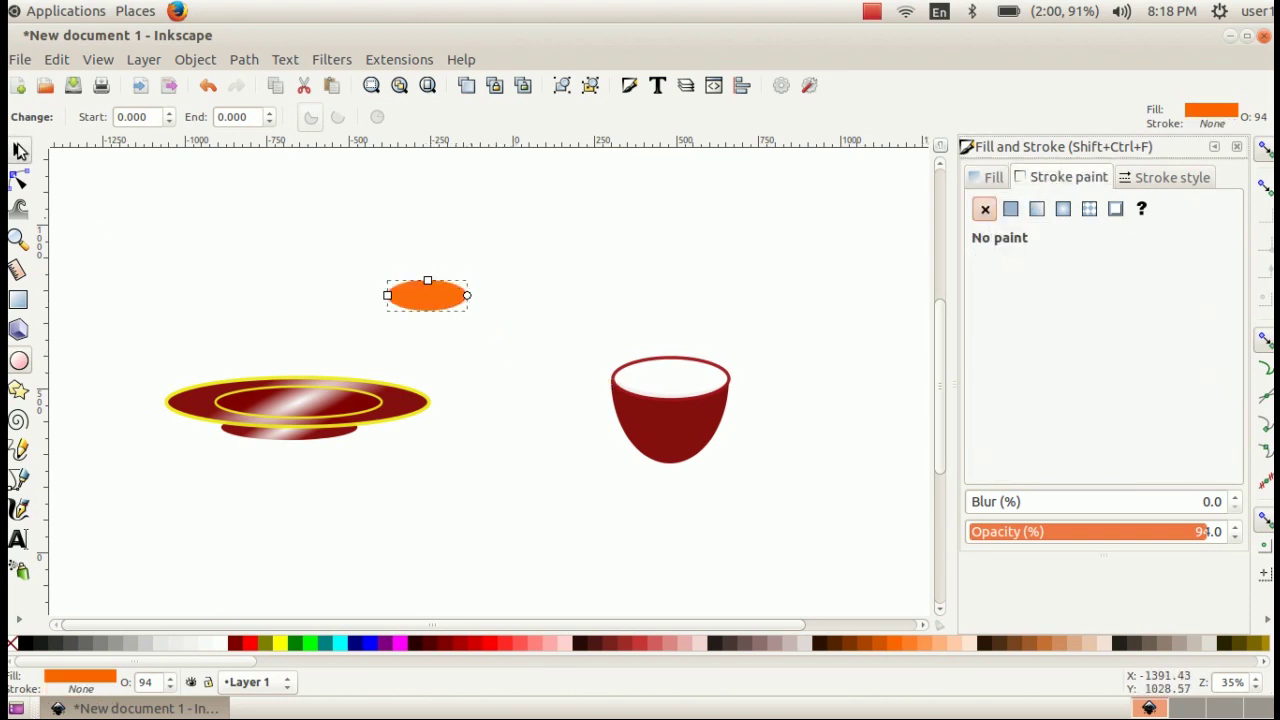
{"action": "left_click_drag", "start_coordinate": [417, 295], "coordinate": [664, 380]}
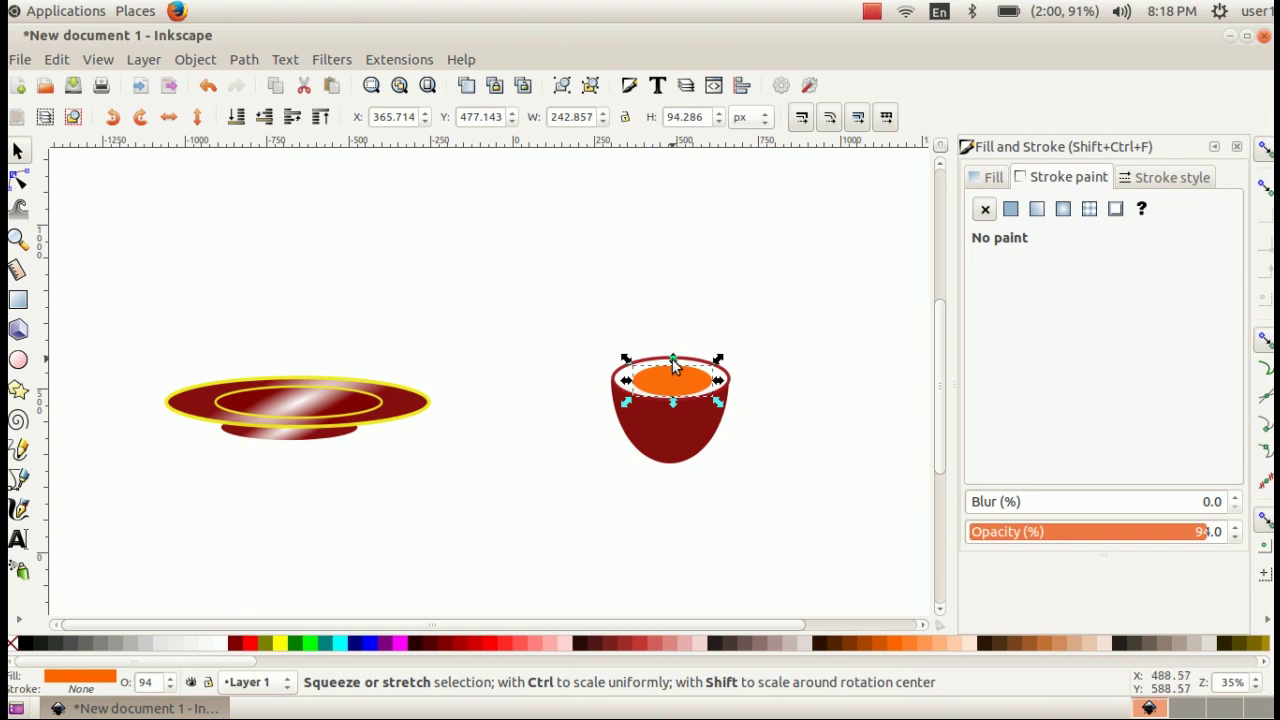
- Stretch the orange ellipse to about 280 px by 100 px so that an even white border surrounds it
{"action": "left_click_drag", "start_coordinate": [671, 353], "coordinate": [726, 381]}
{"action": "left_click_drag", "start_coordinate": [626, 381], "coordinate": [621, 384]}
{"action": "left_click", "coordinate": [621, 386]}
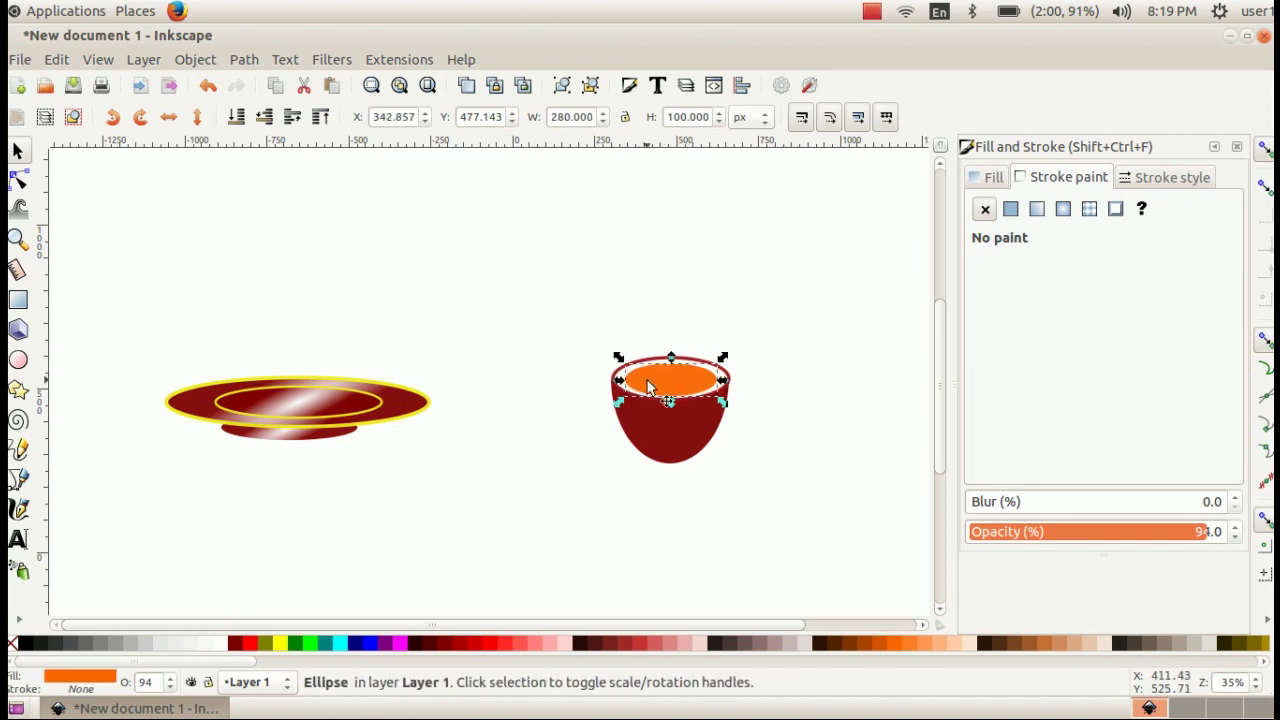
{"action": "left_click", "coordinate": [745, 297]}
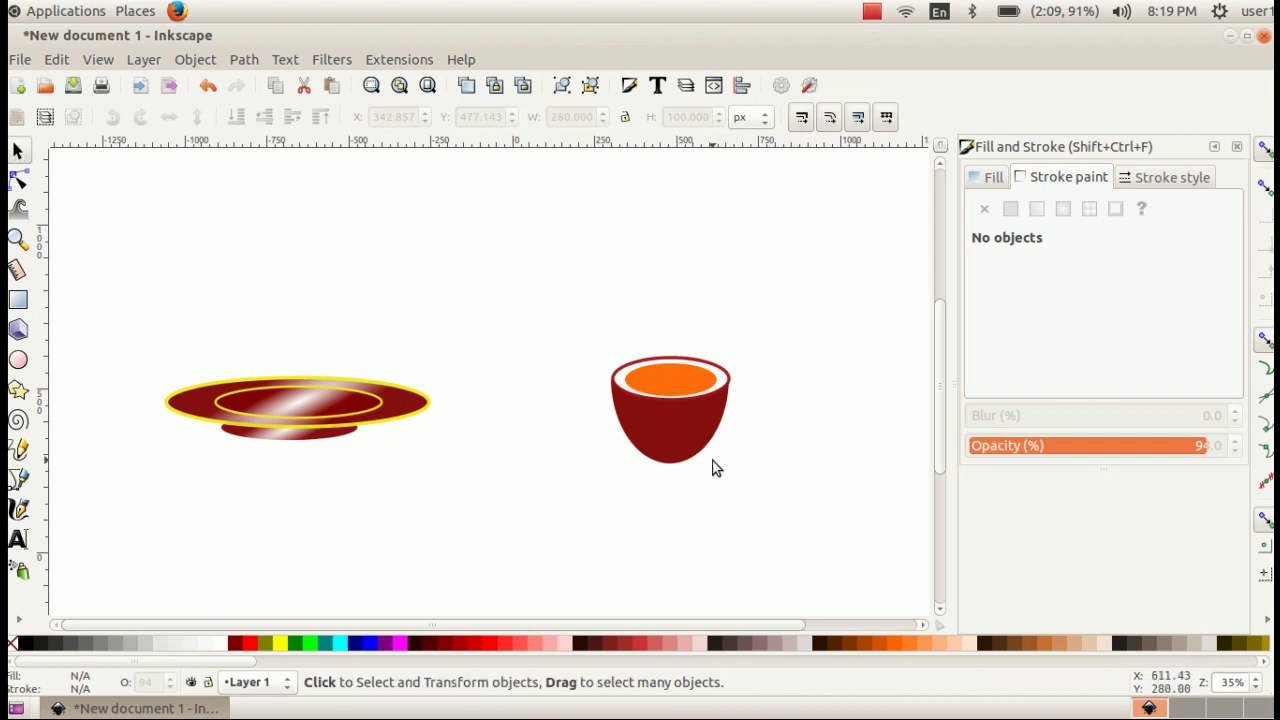
- Duplicate the dark red bowl shape and move the copy into the empty area between the saucer and the cup
{"action": "left_click", "coordinate": [678, 447]}
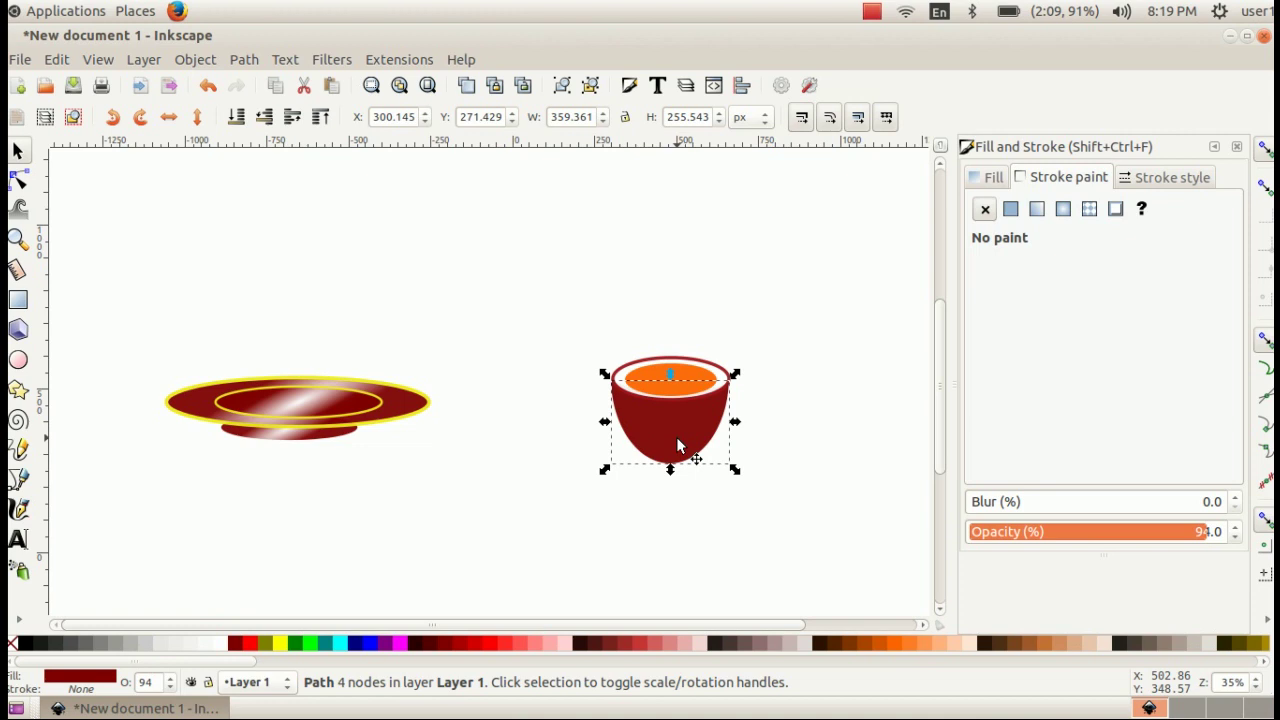
{"action": "right_click", "coordinate": [678, 447]}
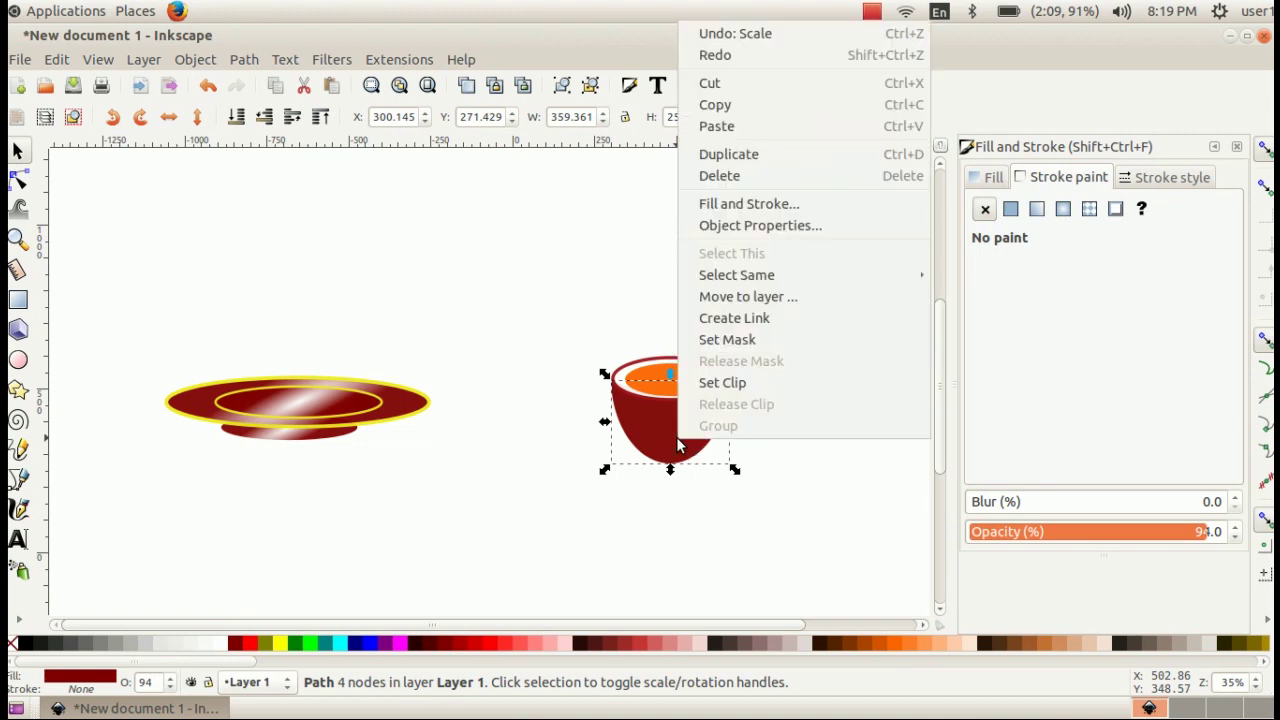
{"action": "left_click", "coordinate": [745, 156]}
{"action": "left_click_drag", "start_coordinate": [676, 441], "coordinate": [509, 498]}
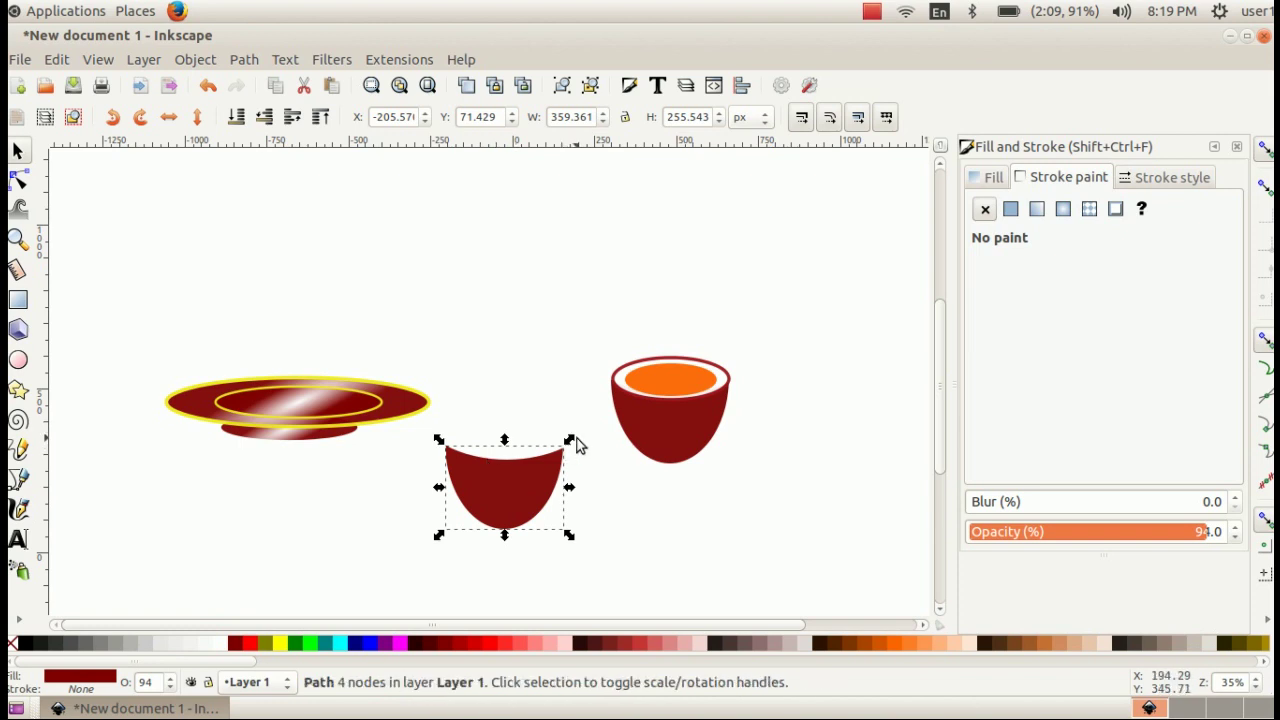
- Rotate the bowl copy about a quarter turn counterclockwise and move it above the cup to about X -102, Y 759 px
{"action": "left_click", "coordinate": [500, 487]}
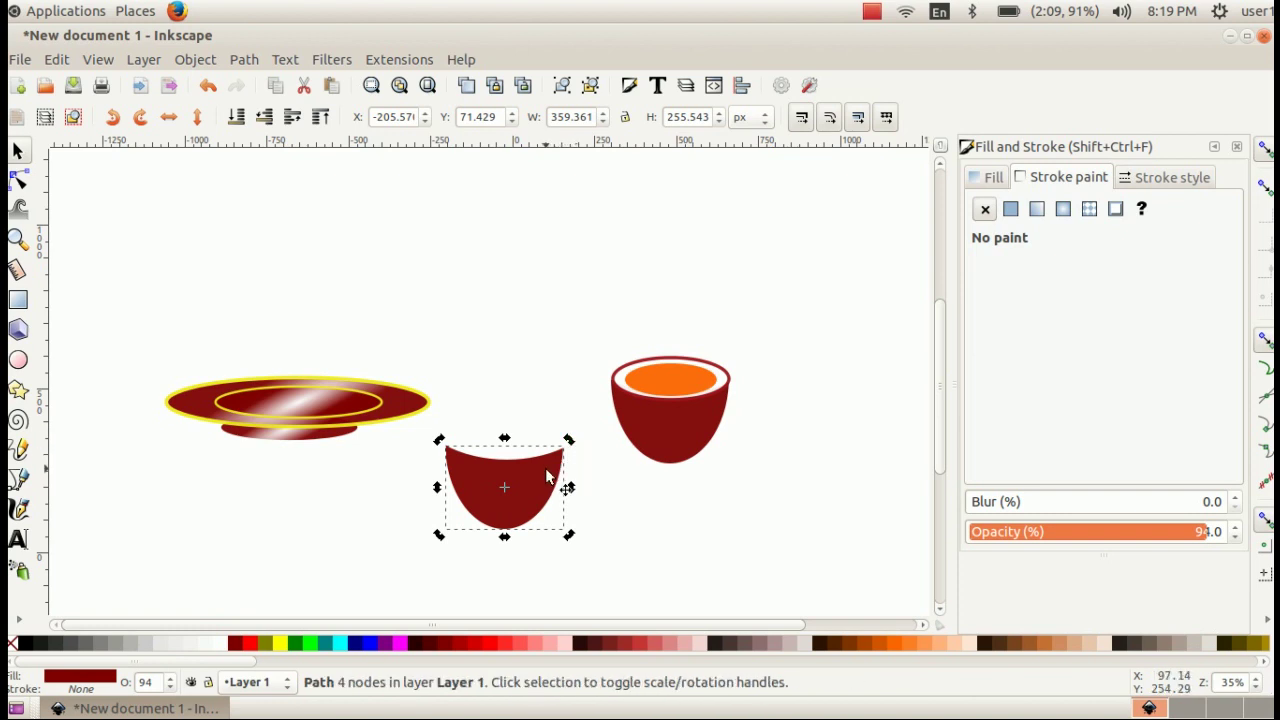
{"action": "left_click_drag", "start_coordinate": [565, 484], "coordinate": [561, 469]}
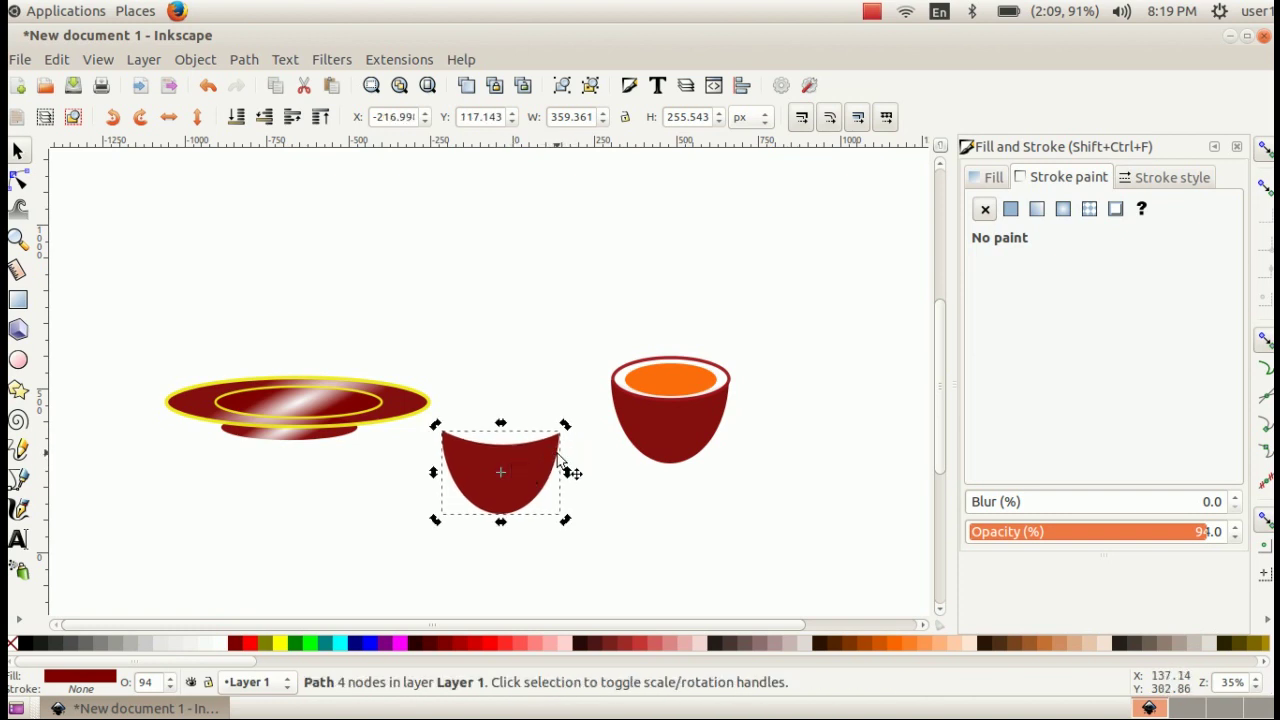
{"action": "left_click_drag", "start_coordinate": [565, 425], "coordinate": [474, 418]}
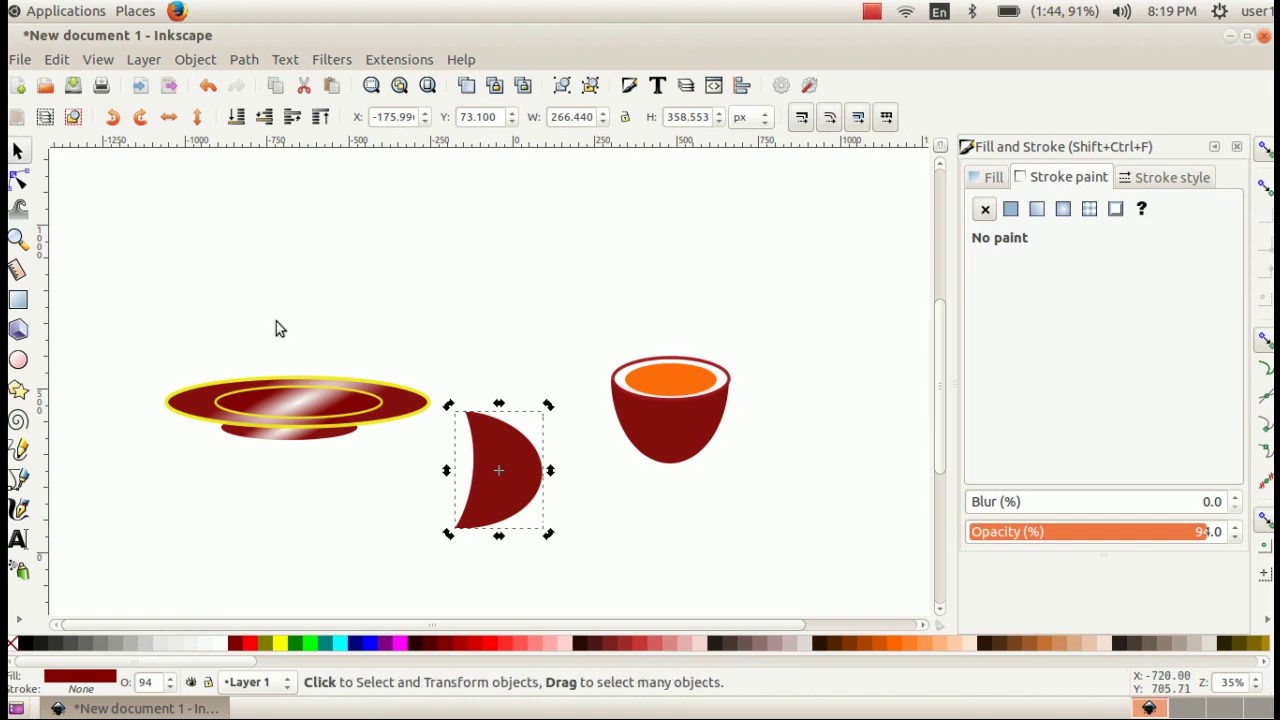
{"action": "left_click_drag", "start_coordinate": [502, 468], "coordinate": [533, 246]}
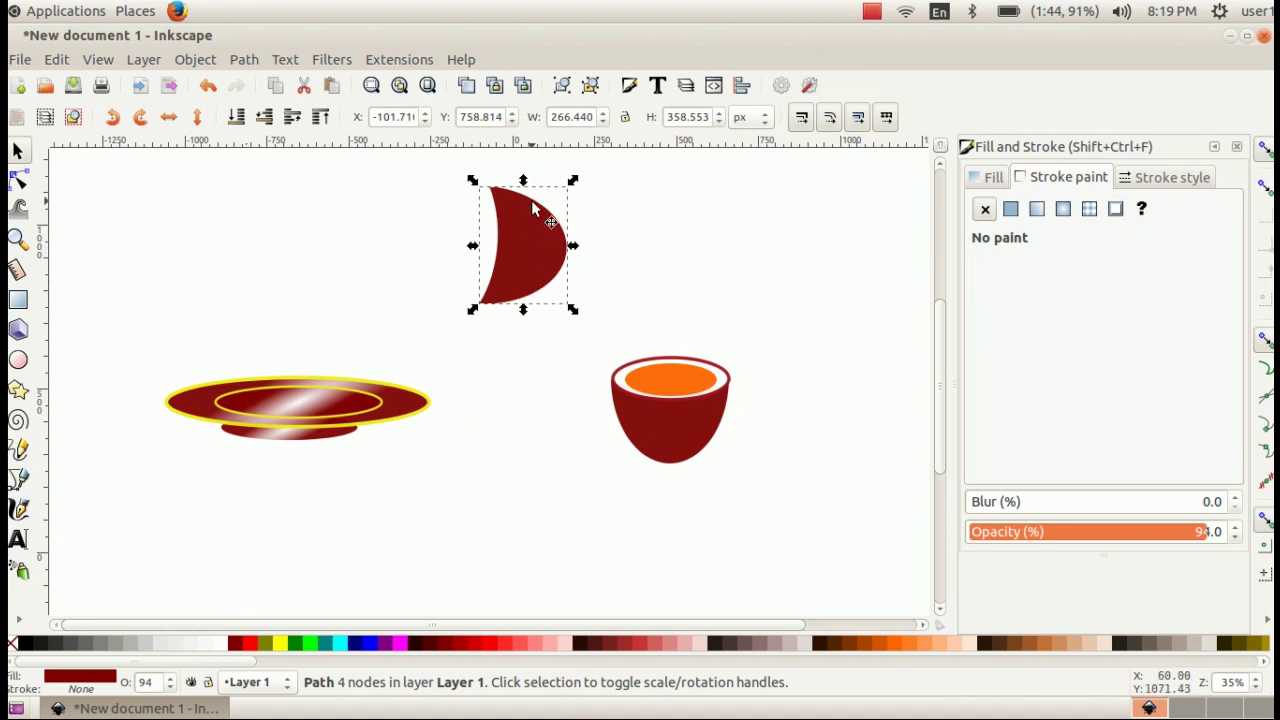
{"action": "left_click", "coordinate": [182, 292]}
- Draw a white ellipse about 403 px by 314 px covering the left part of the rotated bowl copy
{"action": "left_click", "coordinate": [19, 362]}
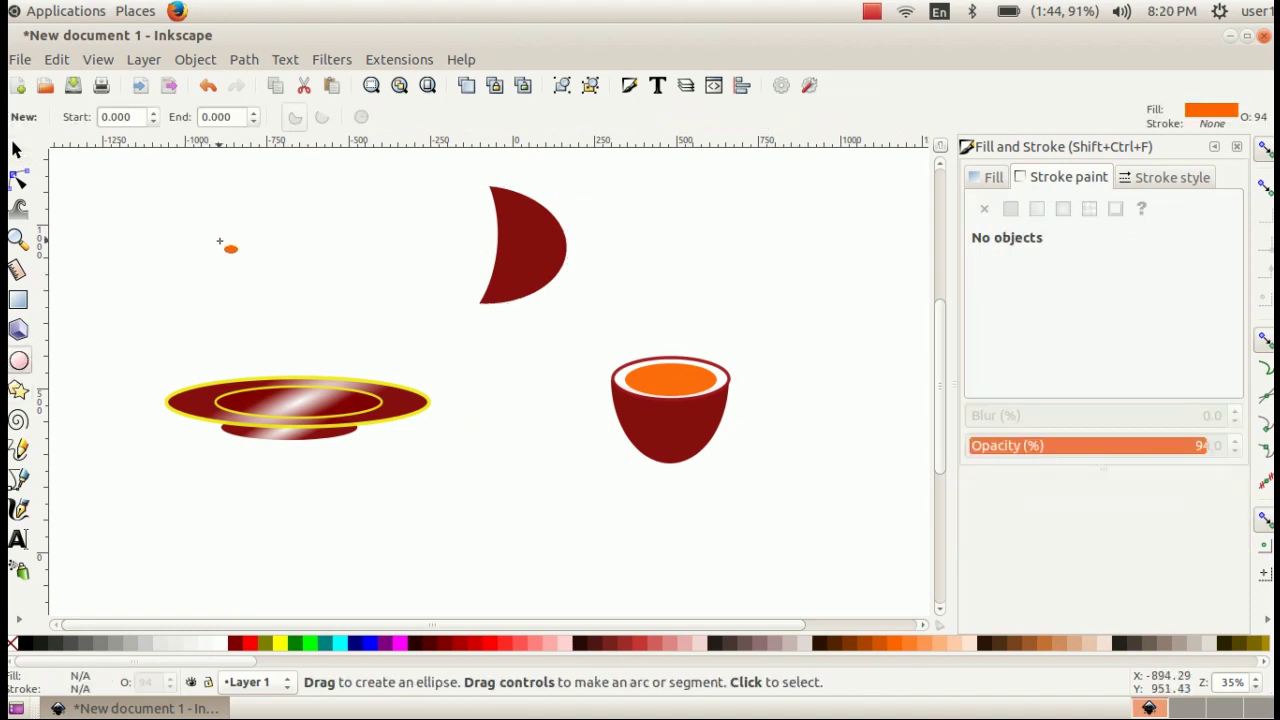
{"action": "left_click", "coordinate": [237, 643]}
{"action": "mouse_move", "coordinate": [227, 211]}
{"action": "left_mouse_down"}
{"action": "mouse_move", "coordinate": [351, 282]}
{"action": "mouse_move", "coordinate": [360, 306]}
{"action": "left_mouse_up"}
{"action": "left_click", "coordinate": [17, 150]}
{"action": "left_click_drag", "start_coordinate": [281, 269], "coordinate": [466, 253]}
{"action": "left_click", "coordinate": [220, 645]}
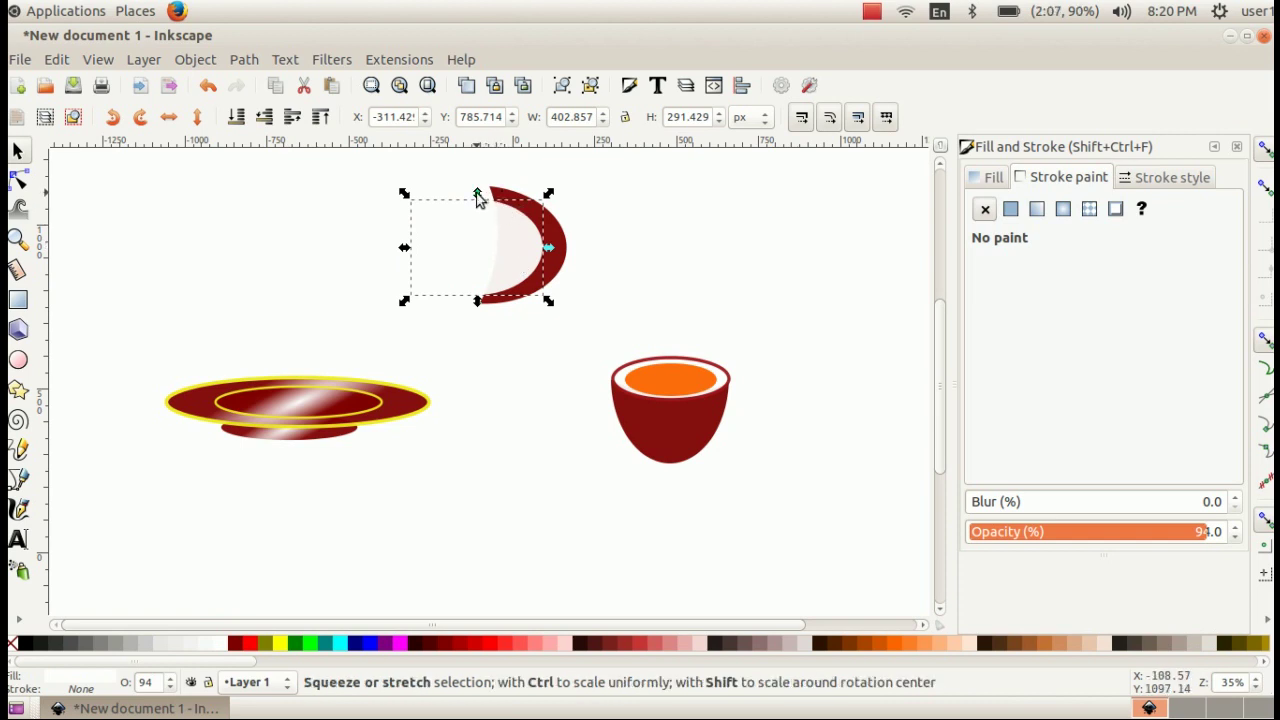
{"action": "left_click_drag", "start_coordinate": [477, 193], "coordinate": [477, 186]}
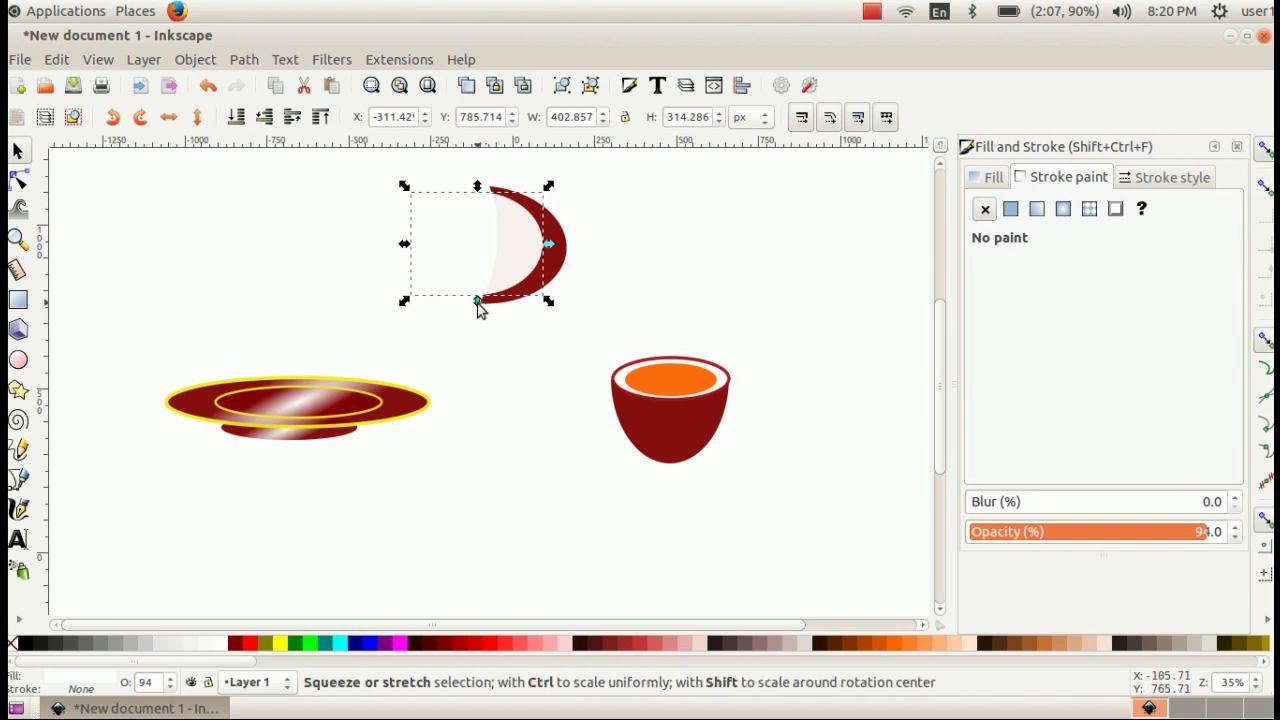
{"action": "left_click", "coordinate": [126, 223]}
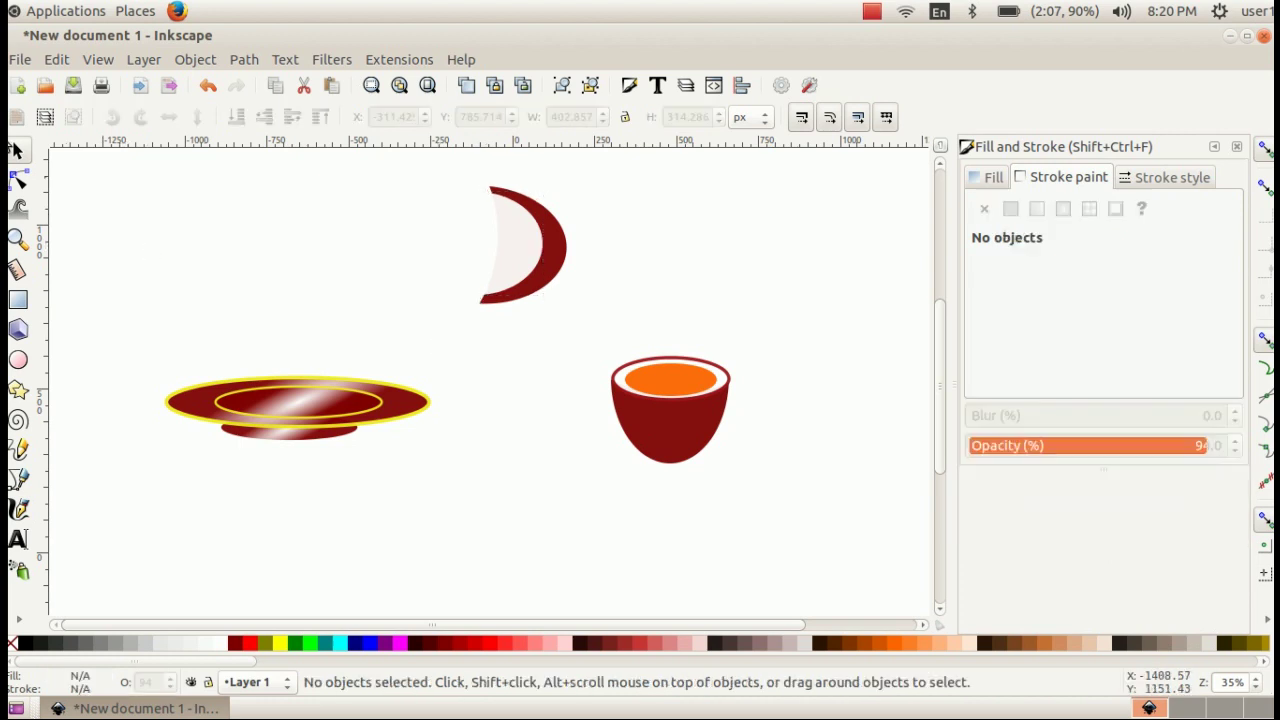
- Cut the white ellipse out of the rotated bowl copy with a path Difference, forming a crescent
{"action": "mouse_move", "coordinate": [348, 170]}
{"action": "left_mouse_down"}
{"action": "mouse_move", "coordinate": [547, 246]}
{"action": "mouse_move", "coordinate": [598, 325]}
{"action": "left_mouse_up"}
{"action": "left_click", "coordinate": [244, 59]}
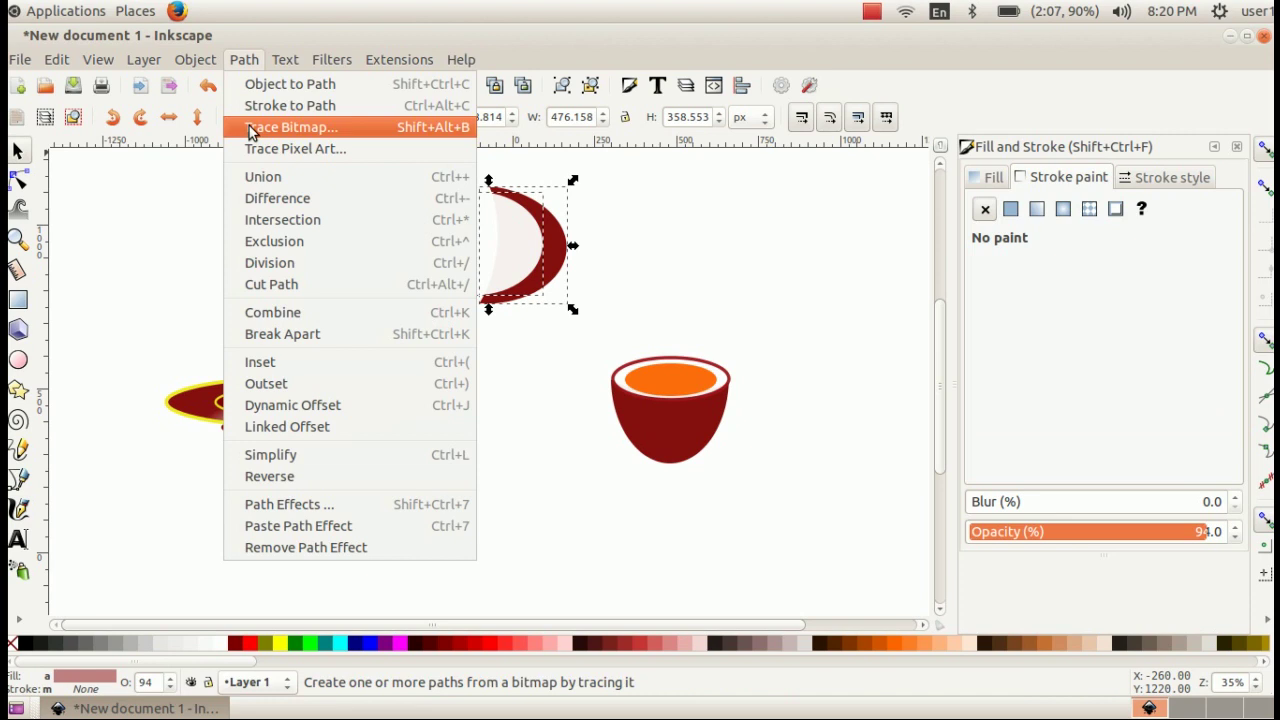
{"action": "left_click", "coordinate": [263, 196]}
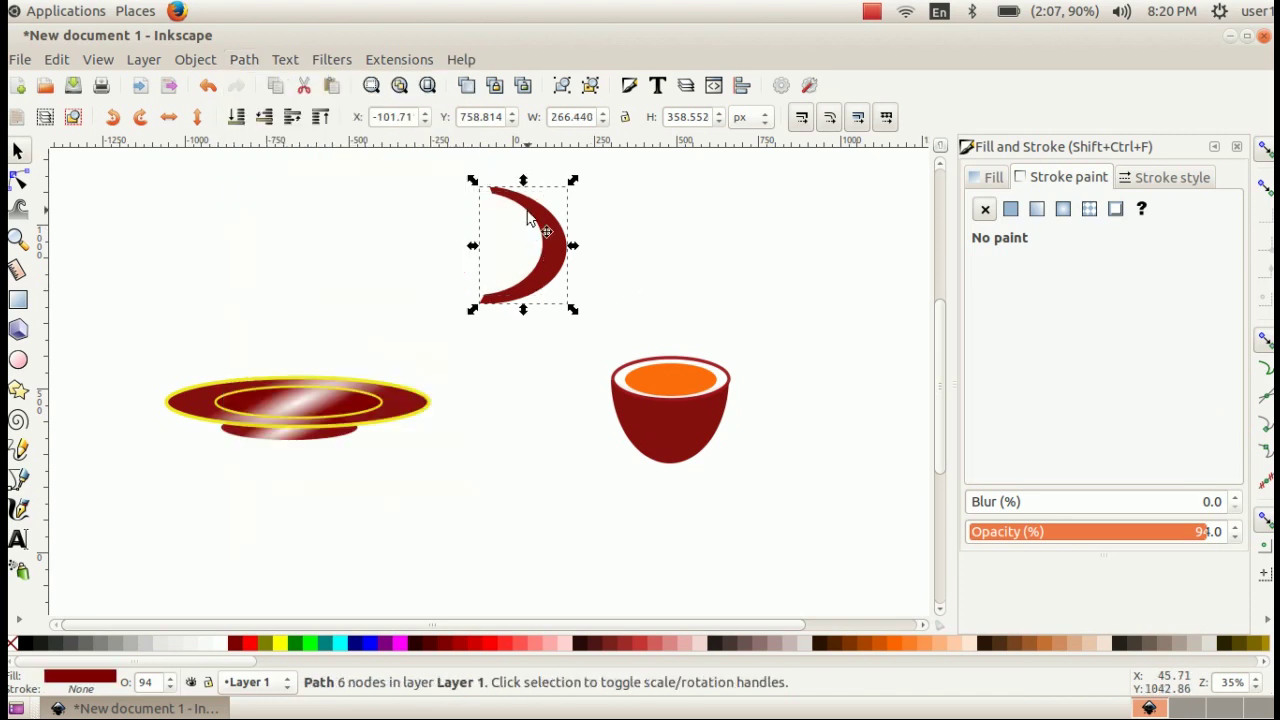
- Shrink the crescent to about 135 px by 219 px and move it to the cup's right side as a handle
{"action": "left_click_drag", "start_coordinate": [523, 180], "coordinate": [523, 215]}
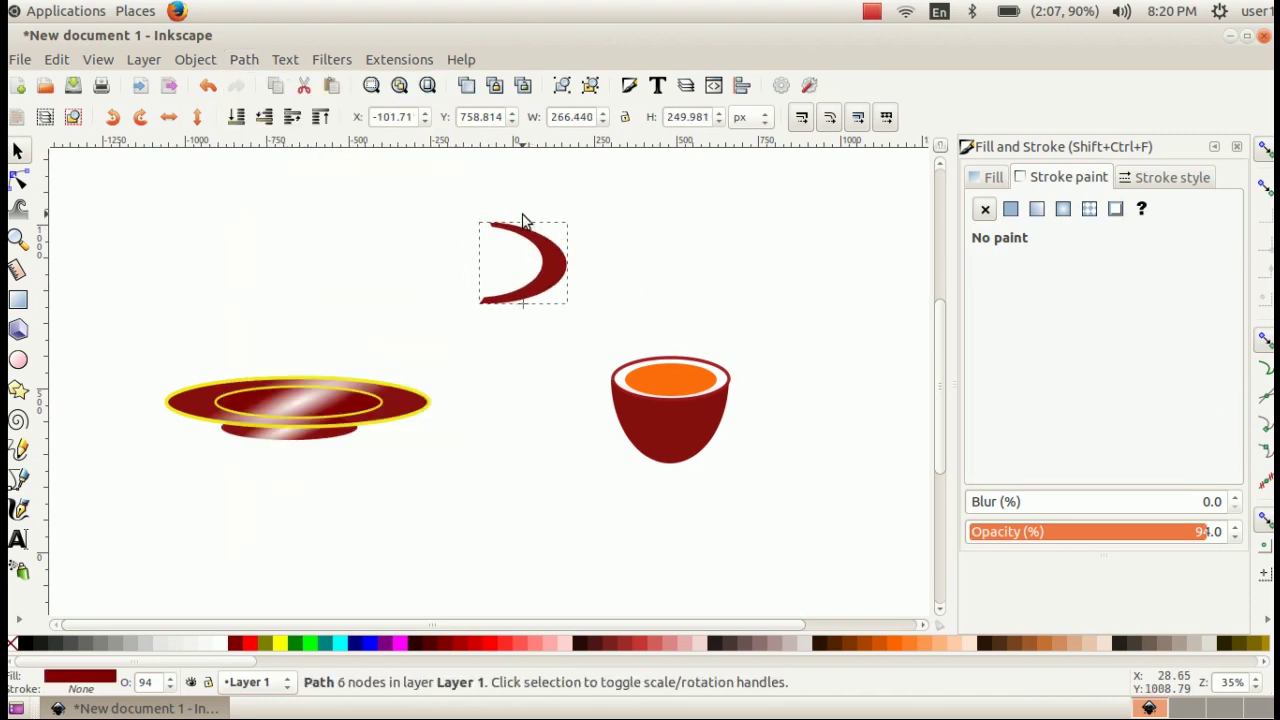
{"action": "left_click_drag", "start_coordinate": [524, 316], "coordinate": [790, 436]}
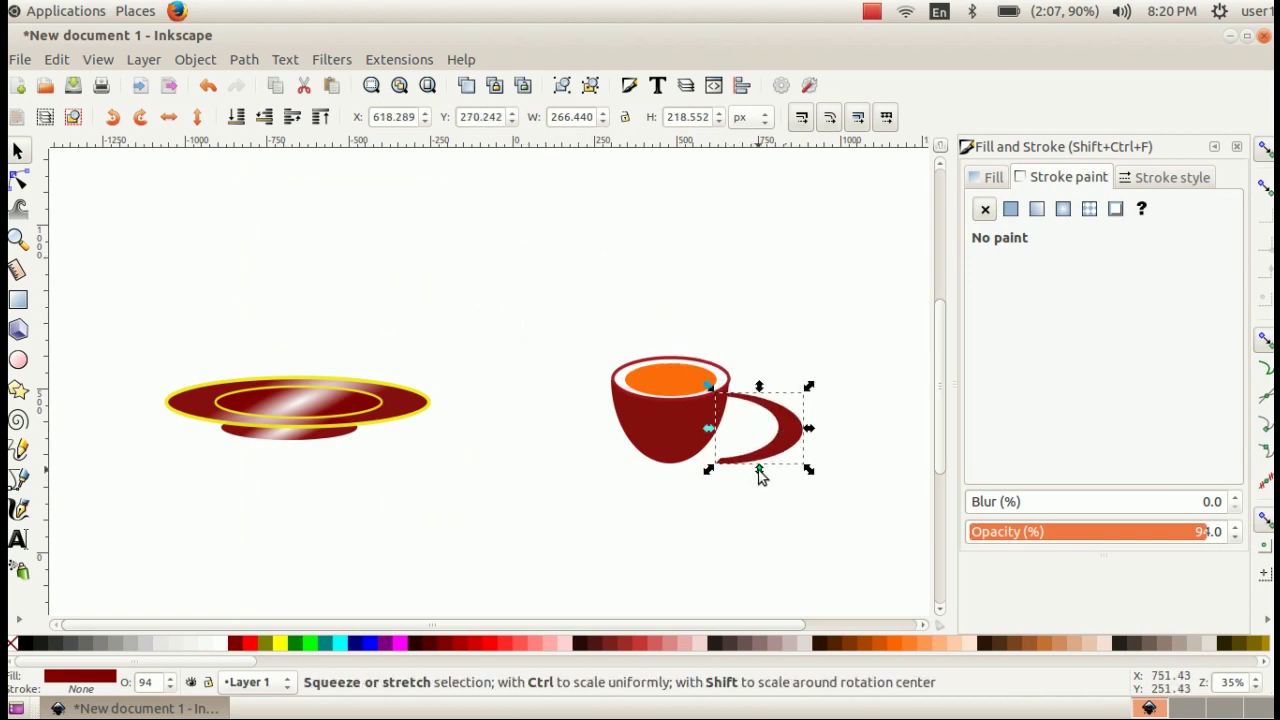
{"action": "left_click_drag", "start_coordinate": [709, 429], "coordinate": [748, 432]}
- Tilt the crescent handle slightly clockwise and move it against the bowl's edge at about X 598, Y 301 px
{"action": "left_click", "coordinate": [748, 432]}
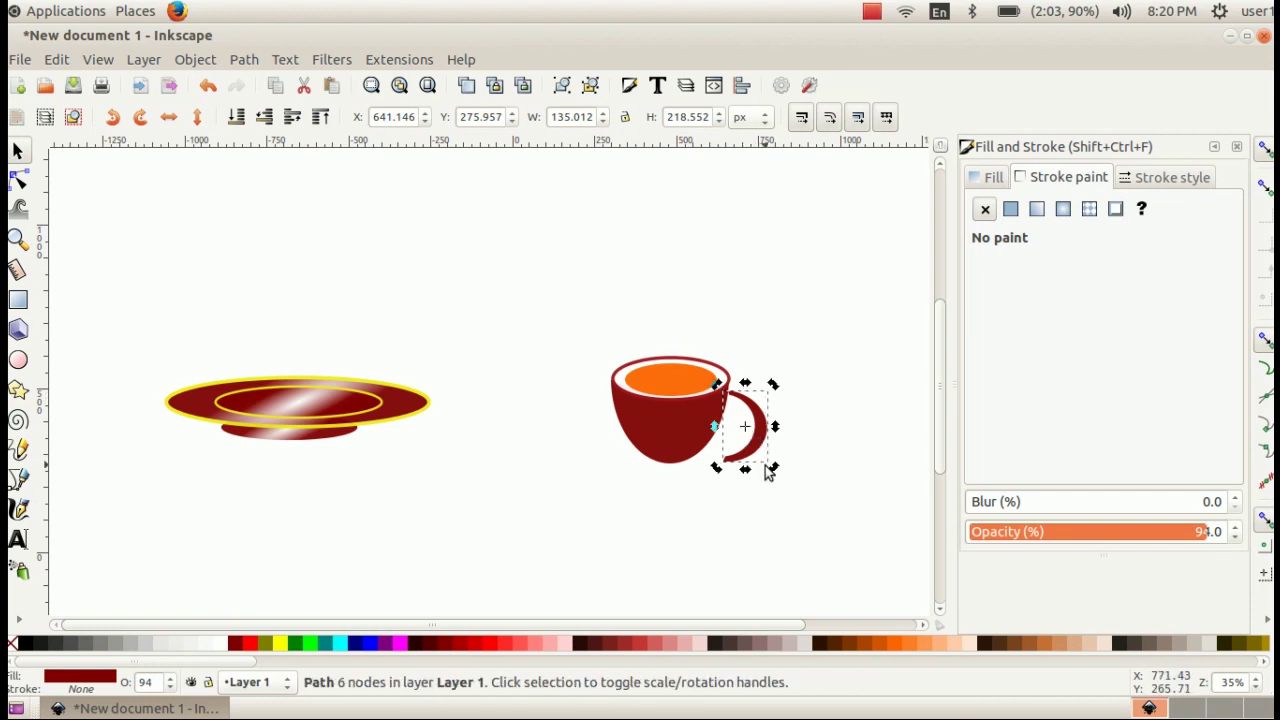
{"action": "left_click_drag", "start_coordinate": [770, 468], "coordinate": [745, 437]}
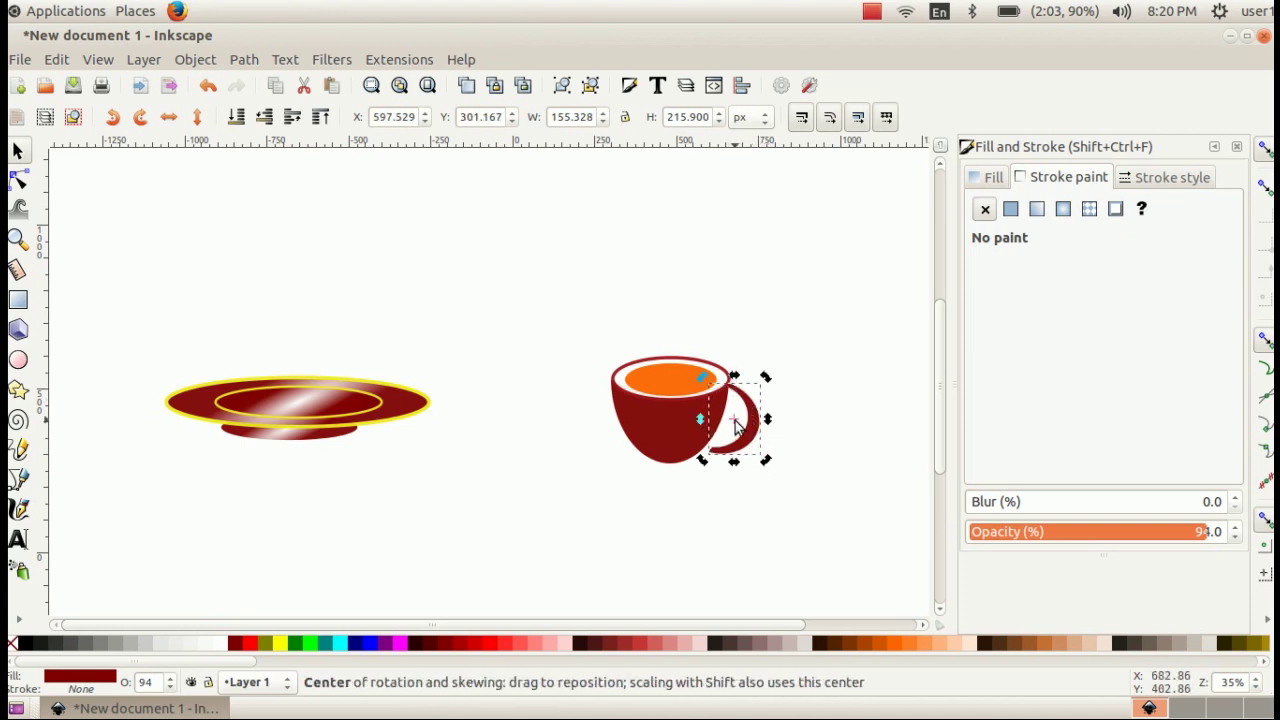
{"action": "left_click", "coordinate": [814, 437]}
{"action": "left_click", "coordinate": [745, 430]}
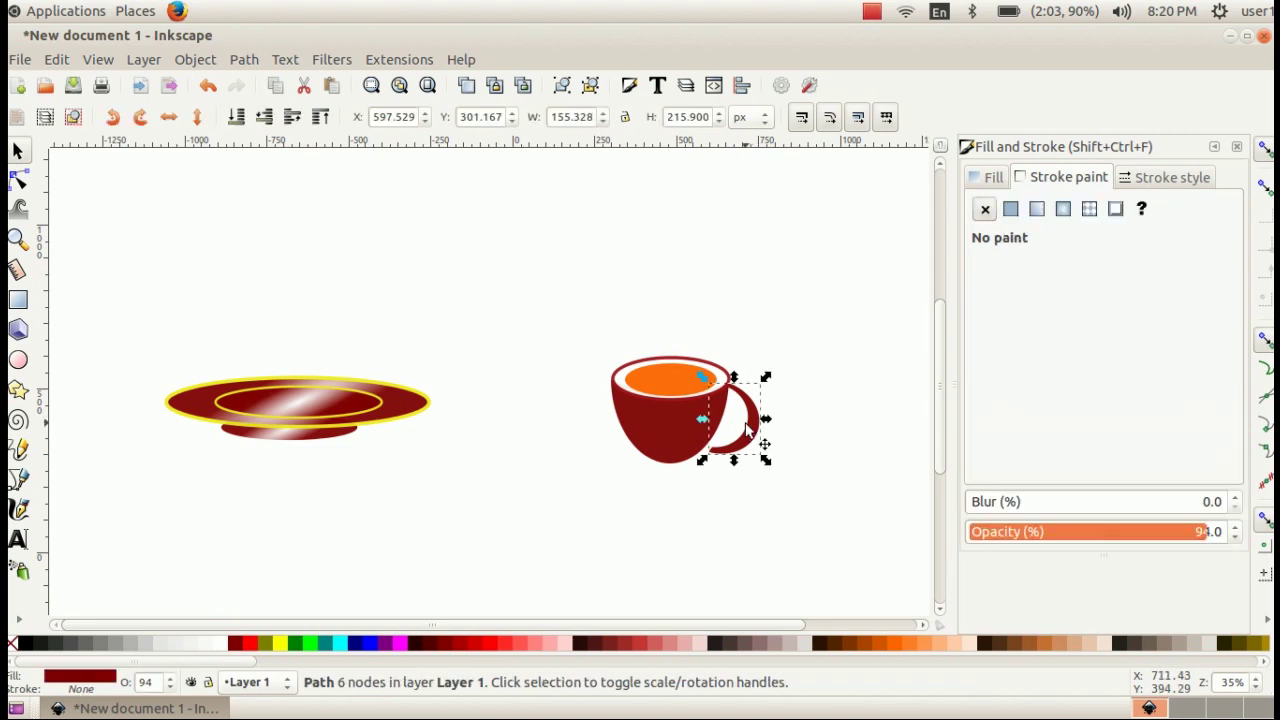
- Reduce the handle's height to about 162 px and set it against the bowl at about X 586, Y 333 px
{"action": "left_click_drag", "start_coordinate": [734, 377], "coordinate": [760, 437]}
{"action": "left_click", "coordinate": [755, 430]}
{"action": "left_click", "coordinate": [807, 463]}
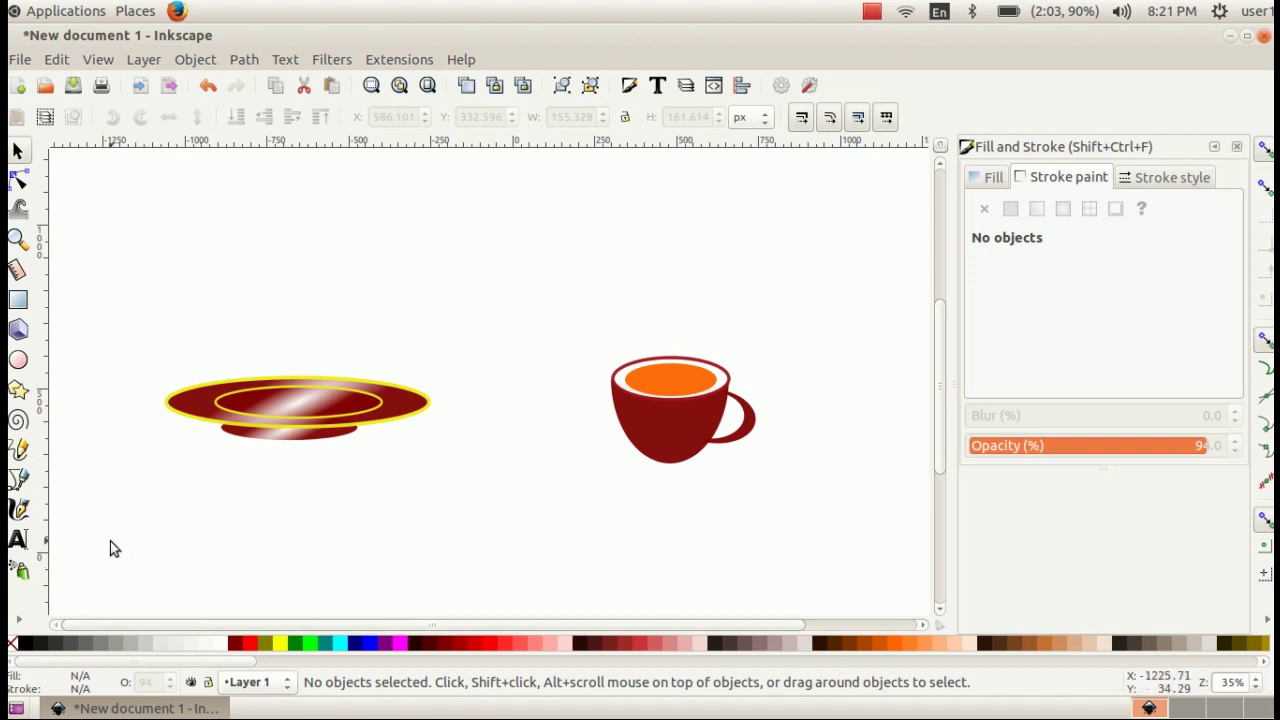
- Draw three wavy orange steam strokes above the cup with the Calligraphy tool, together about 237 px by 295 px
{"action": "left_click", "coordinate": [22, 512]}
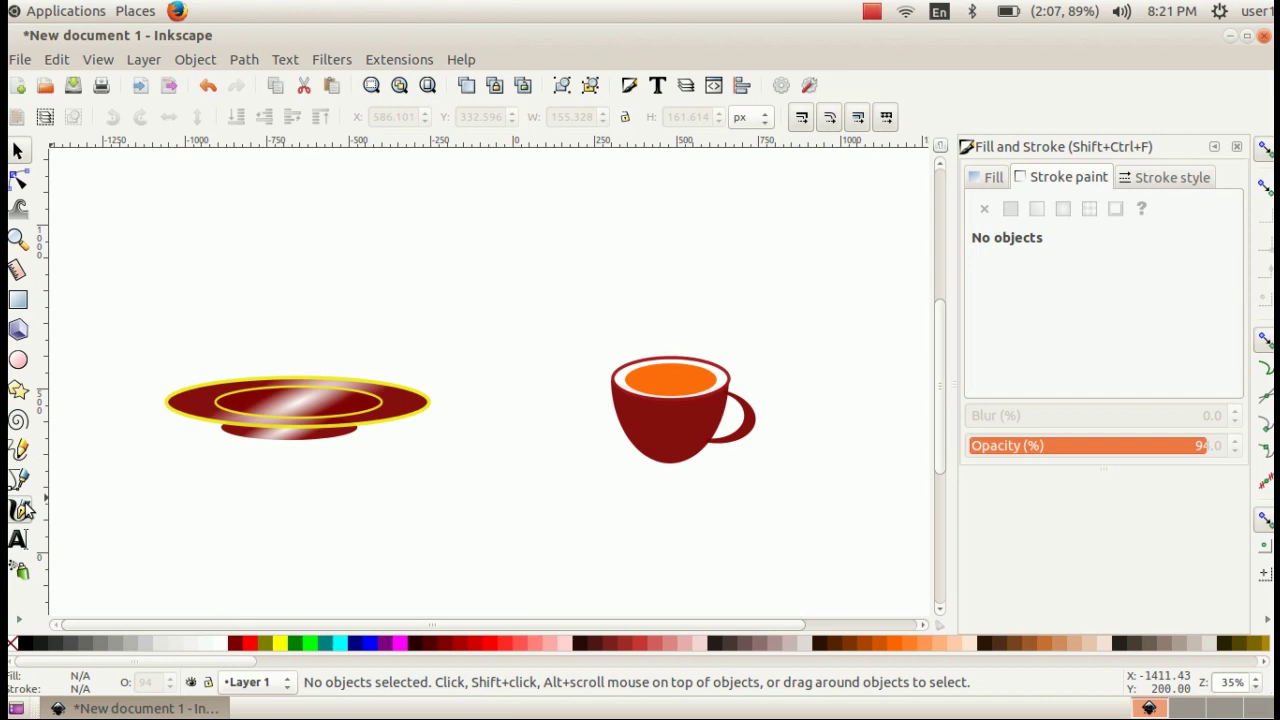
{"action": "left_click", "coordinate": [897, 642]}
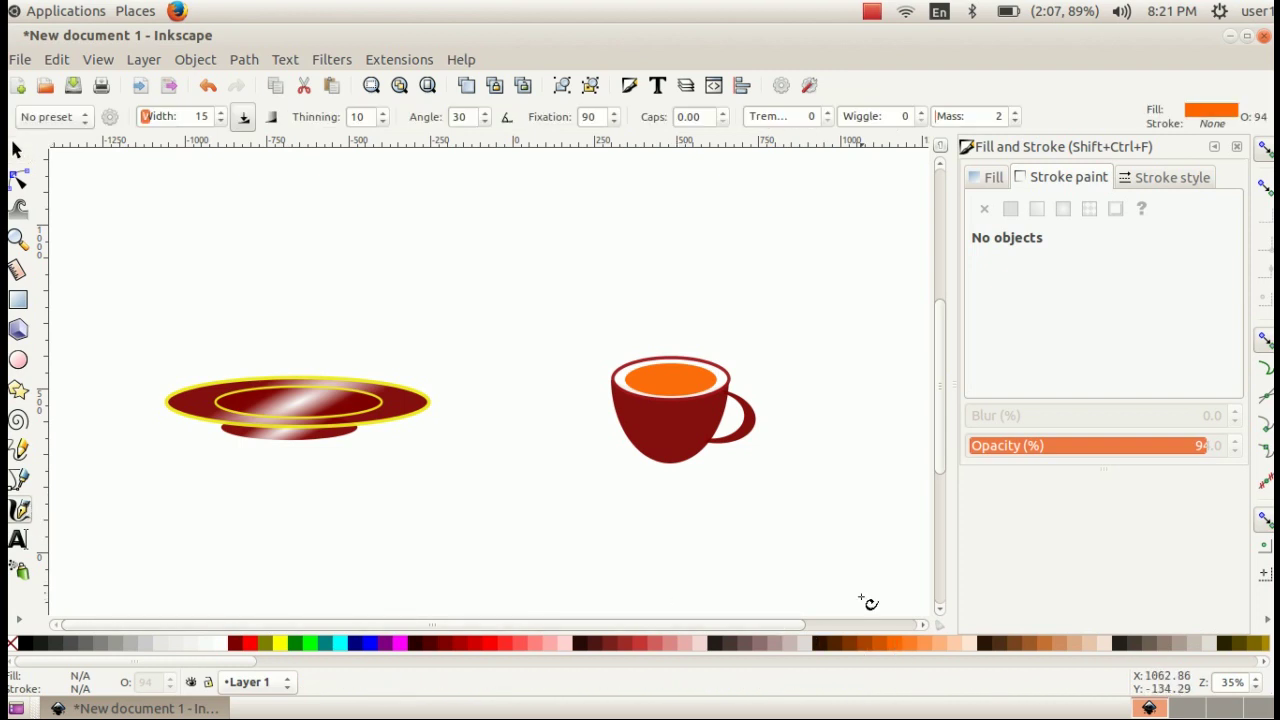
{"action": "left_click_drag", "start_coordinate": [638, 236], "coordinate": [648, 316]}
{"action": "mouse_move", "coordinate": [653, 231]}
{"action": "left_mouse_down"}
{"action": "mouse_move", "coordinate": [678, 260]}
{"action": "mouse_move", "coordinate": [668, 318]}
{"action": "left_mouse_up"}
{"action": "mouse_move", "coordinate": [688, 224]}
{"action": "left_mouse_down"}
{"action": "mouse_move", "coordinate": [701, 270]}
{"action": "mouse_move", "coordinate": [688, 304]}
{"action": "mouse_move", "coordinate": [703, 320]}
{"action": "left_mouse_up"}
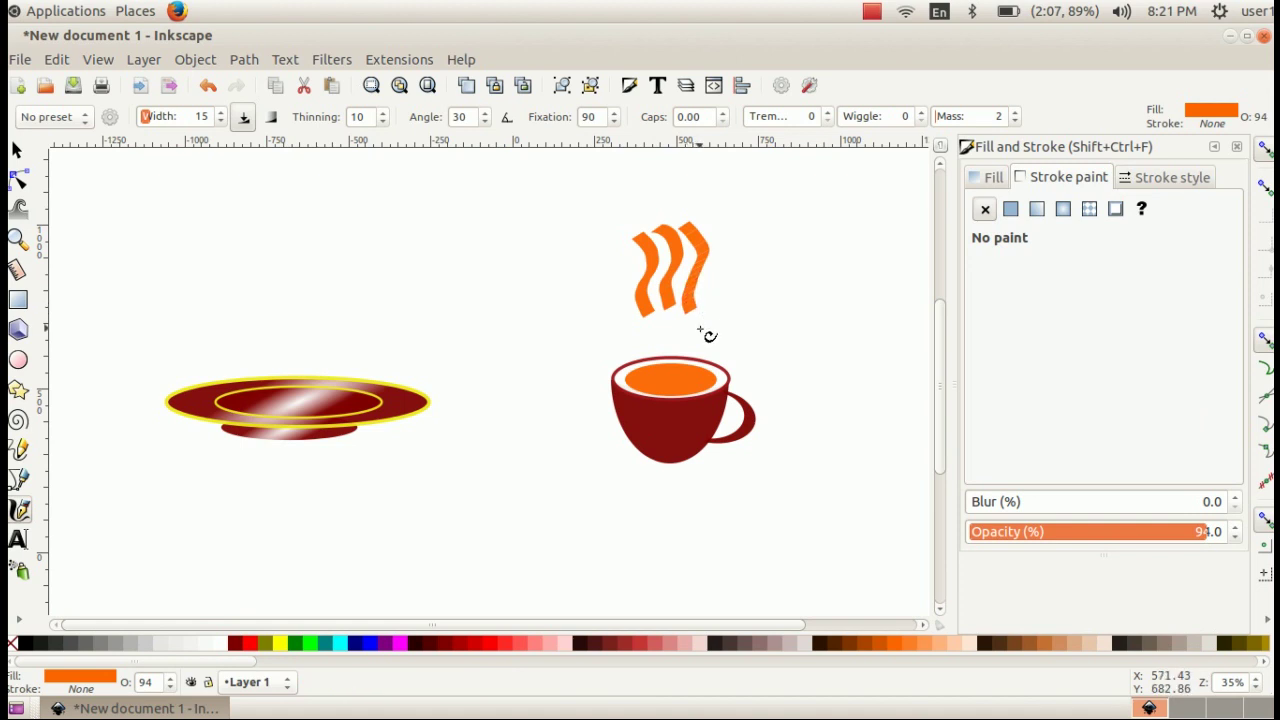
- Select all three orange steam strokes and set their blur to 23%
{"action": "left_click", "coordinate": [16, 150]}
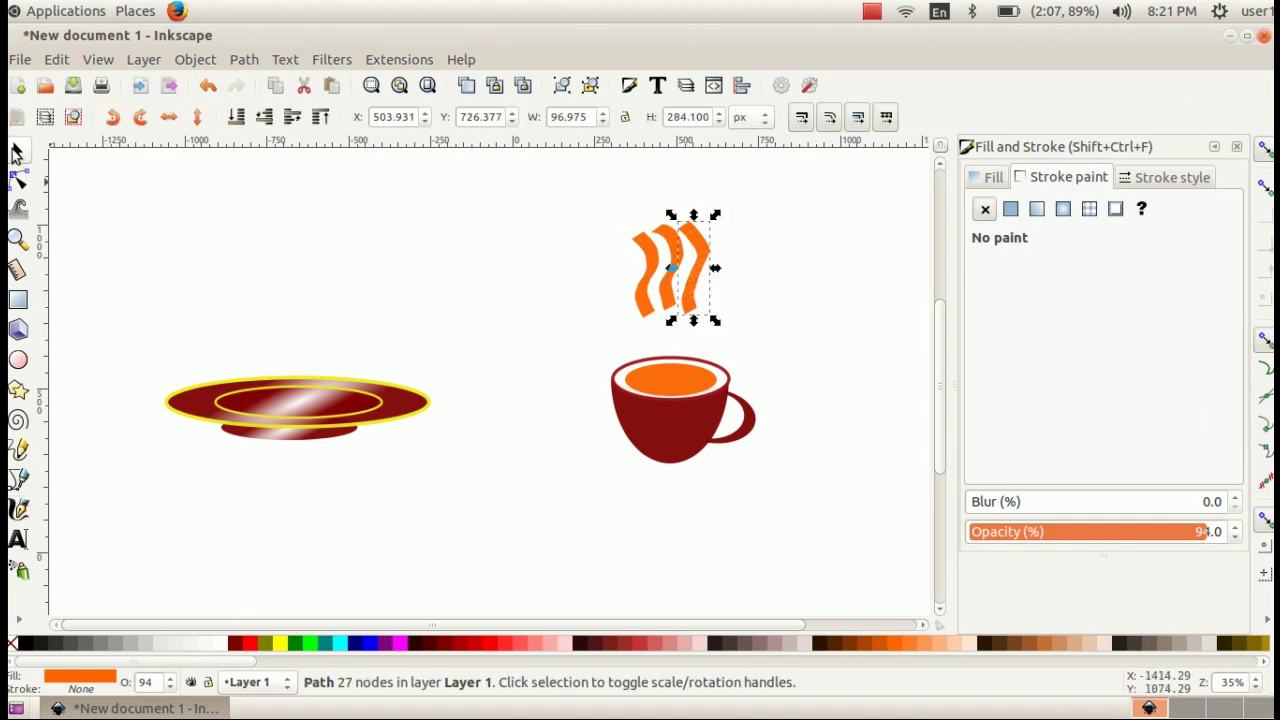
{"action": "left_click_drag", "start_coordinate": [573, 202], "coordinate": [766, 346]}
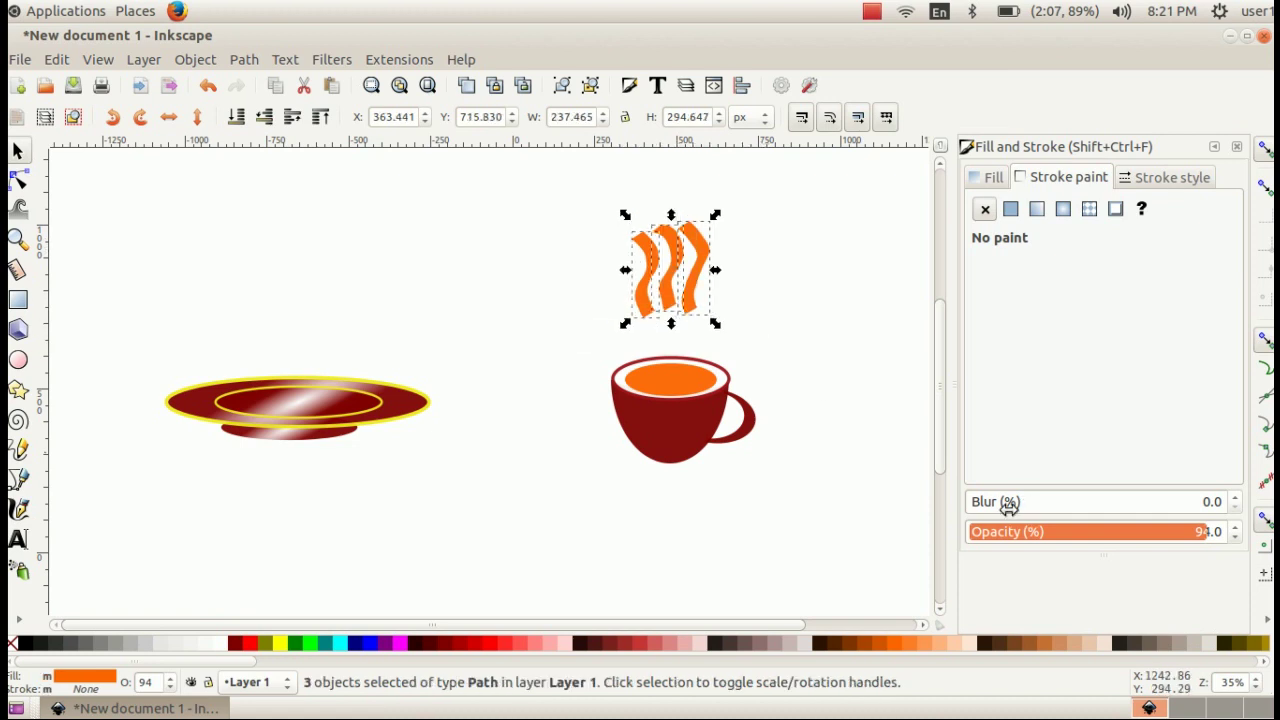
{"action": "left_click", "coordinate": [1238, 498]}
{"action": "left_click", "coordinate": [1238, 498]}
{"action": "left_click", "coordinate": [1238, 498]}
{"action": "left_click", "coordinate": [1238, 498]}
{"action": "left_click", "coordinate": [1238, 498]}
{"action": "left_click", "coordinate": [1238, 498]}
{"action": "left_click", "coordinate": [1238, 498]}
{"action": "left_click", "coordinate": [1238, 498]}
{"action": "left_click", "coordinate": [1238, 498]}
{"action": "left_click", "coordinate": [1238, 498]}
{"action": "left_click", "coordinate": [1238, 498]}
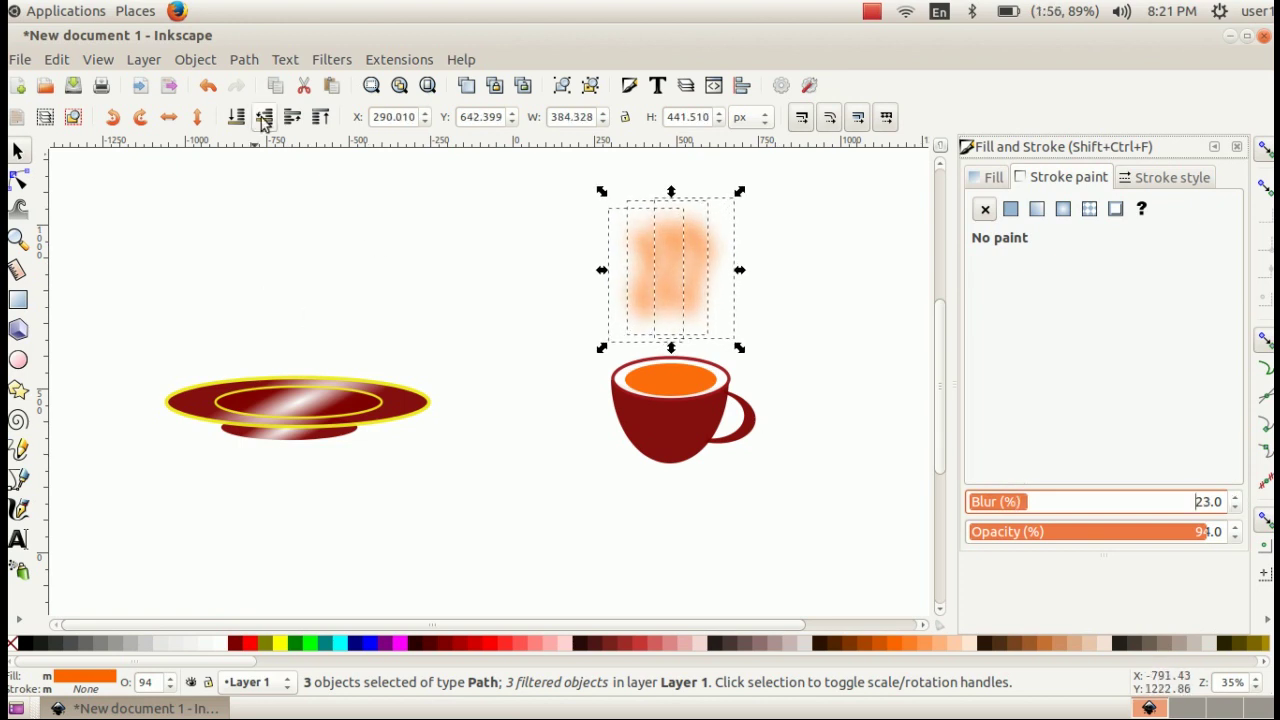
- Group the blurred steam strokes and move the group down to just above the drink, at about X 313, Y 554 px
{"action": "left_click", "coordinate": [195, 60]}
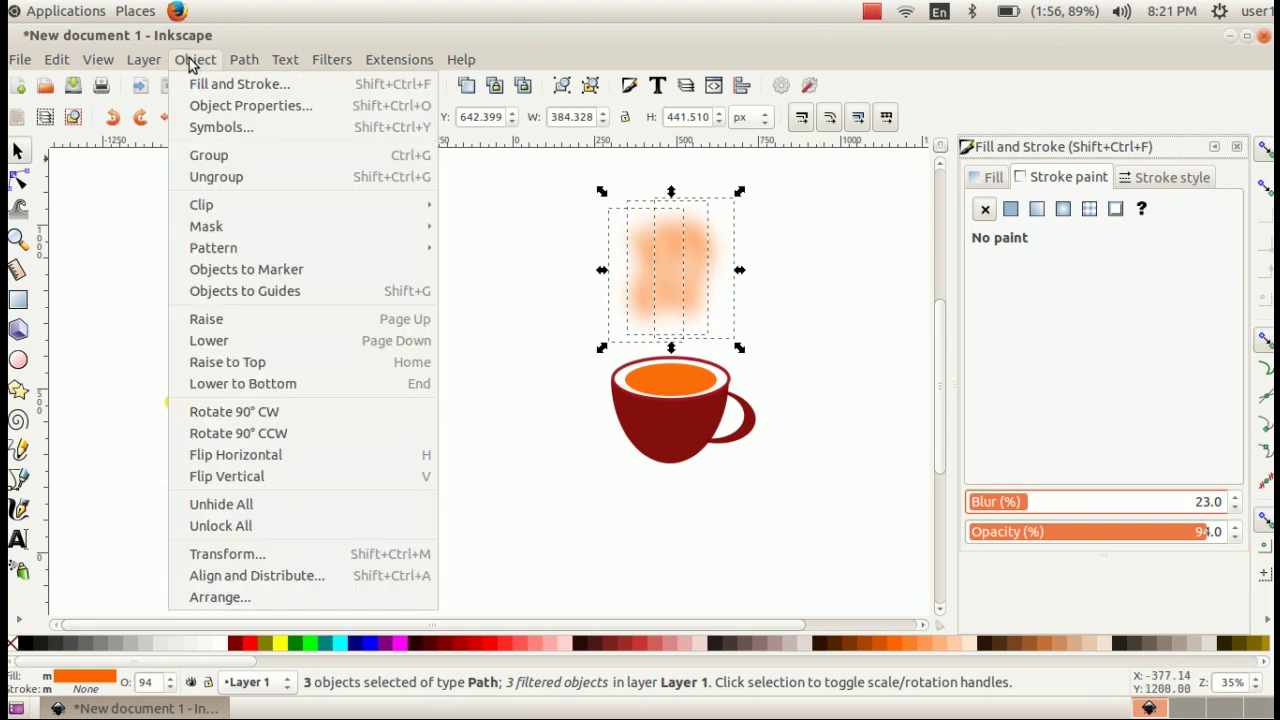
{"action": "left_click", "coordinate": [222, 165]}
{"action": "left_click_drag", "start_coordinate": [670, 258], "coordinate": [681, 301]}
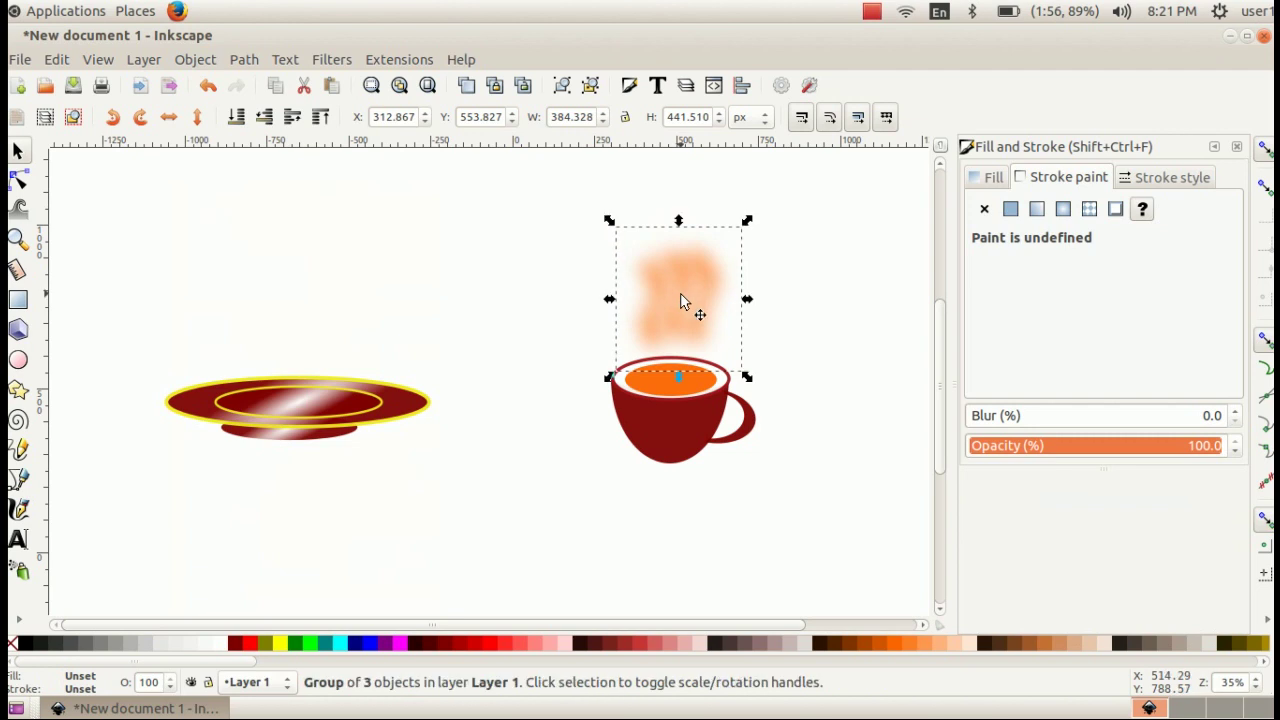
{"action": "left_click", "coordinate": [529, 264]}
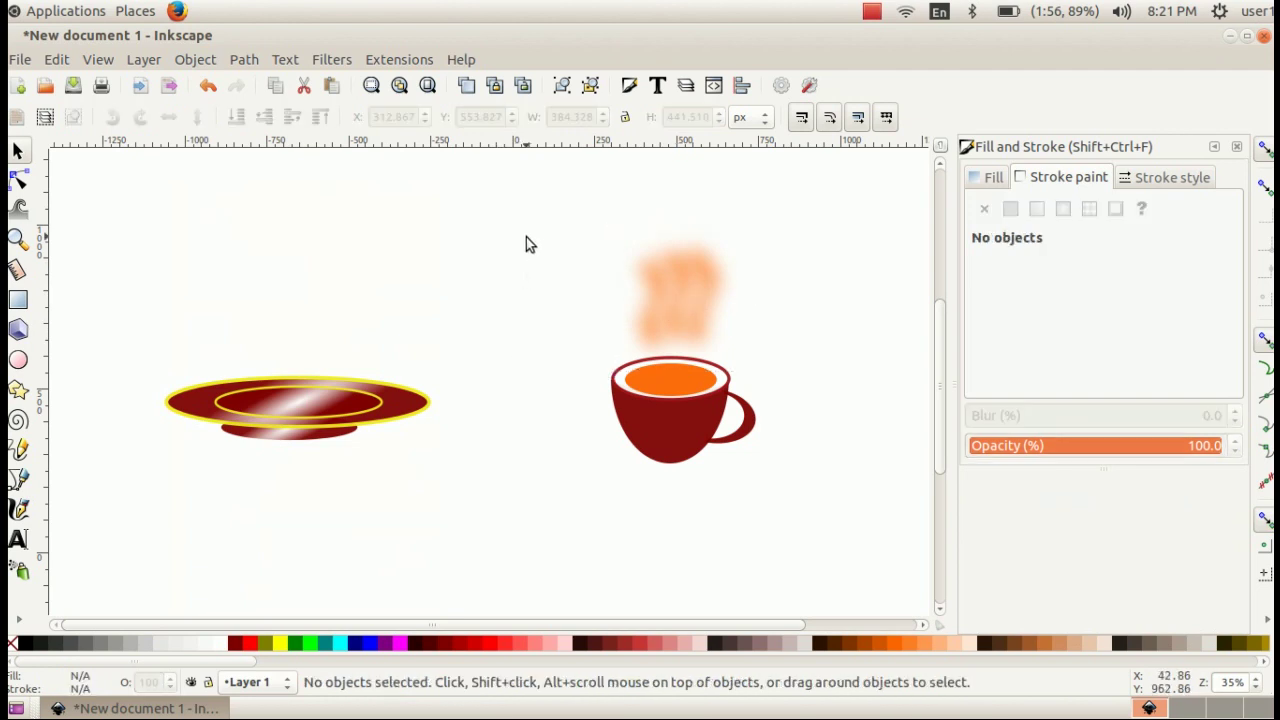
- Group the steam together with all the cup parts into one object
{"action": "left_click_drag", "start_coordinate": [529, 228], "coordinate": [805, 486]}
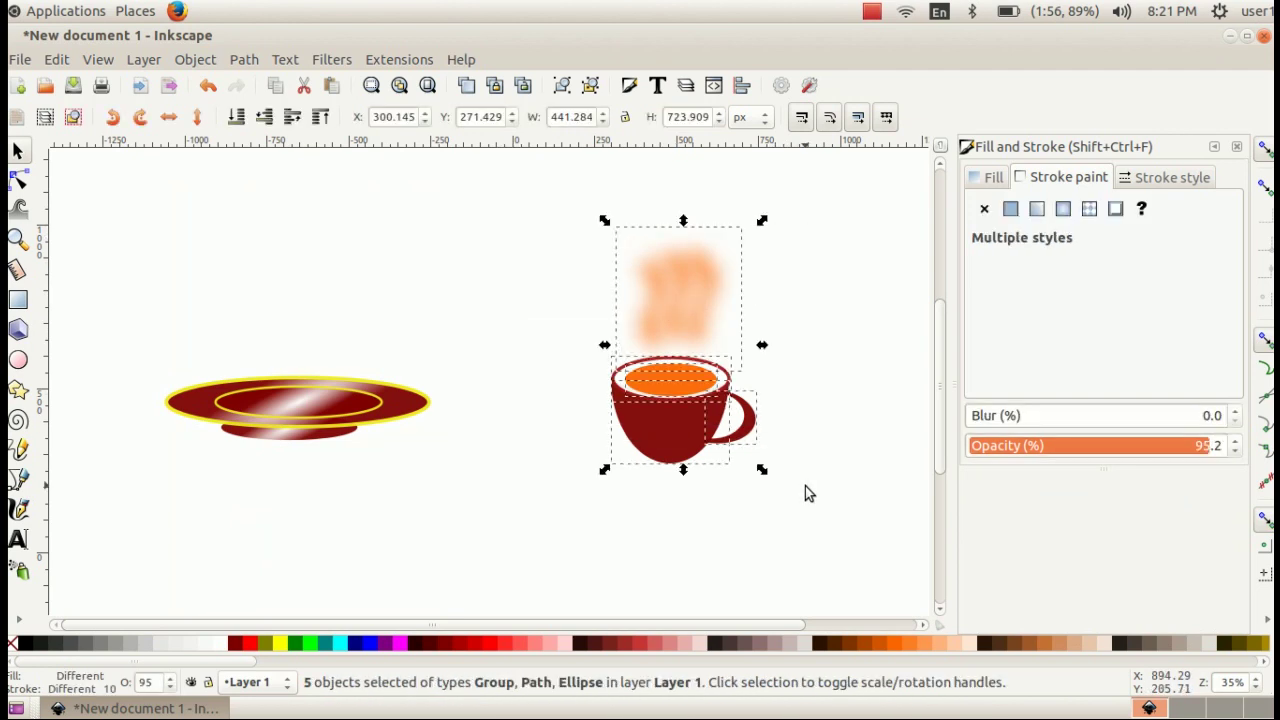
{"action": "left_click", "coordinate": [199, 60]}
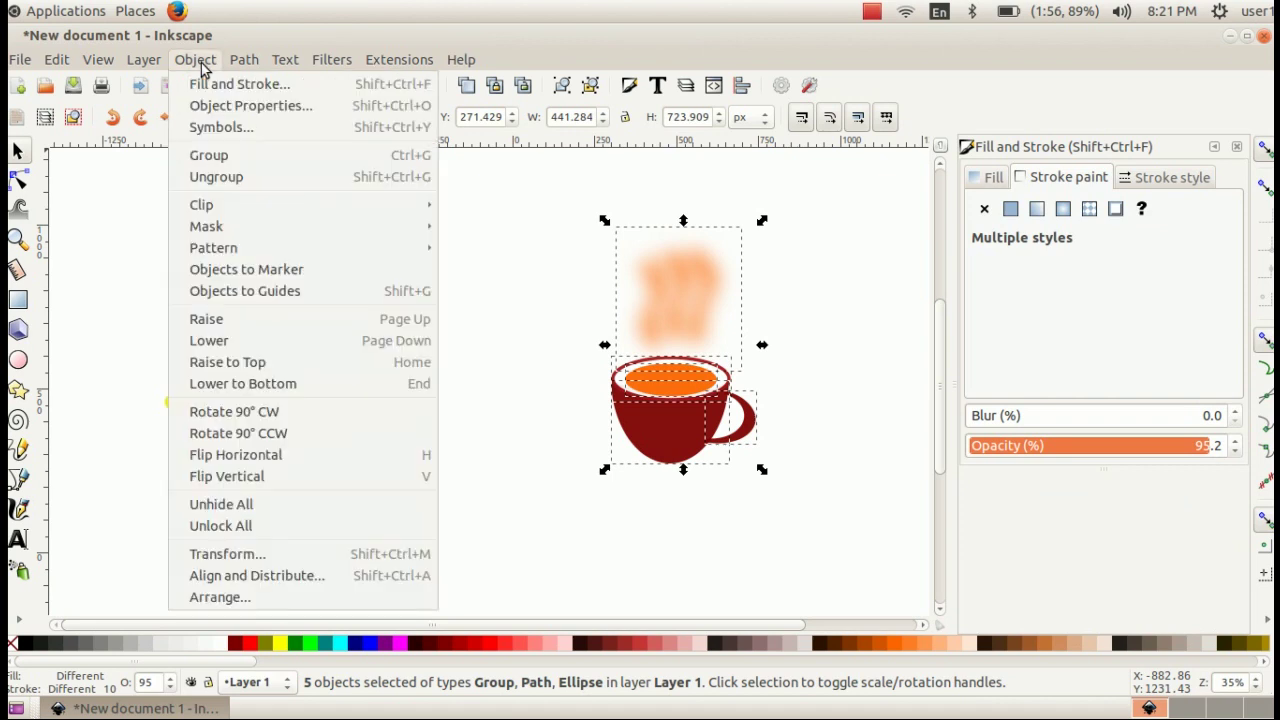
{"action": "left_click", "coordinate": [214, 158]}
{"action": "left_click", "coordinate": [869, 373]}
- Move the cup group onto the saucer's centre and shift the saucer and cup lower, the cup to about X -843, Y 231 px
{"action": "left_click_drag", "start_coordinate": [700, 406], "coordinate": [321, 352]}
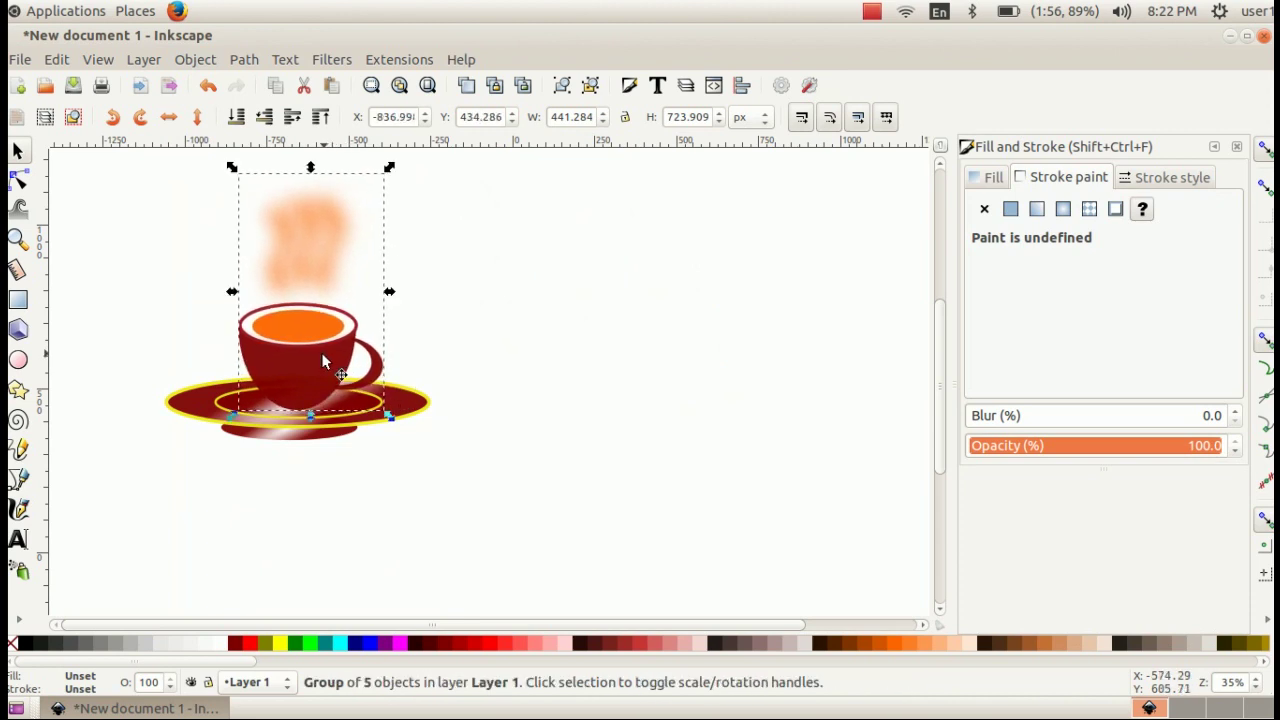
{"action": "left_click_drag", "start_coordinate": [309, 446], "coordinate": [292, 507]}
{"action": "left_click_drag", "start_coordinate": [297, 362], "coordinate": [297, 434]}
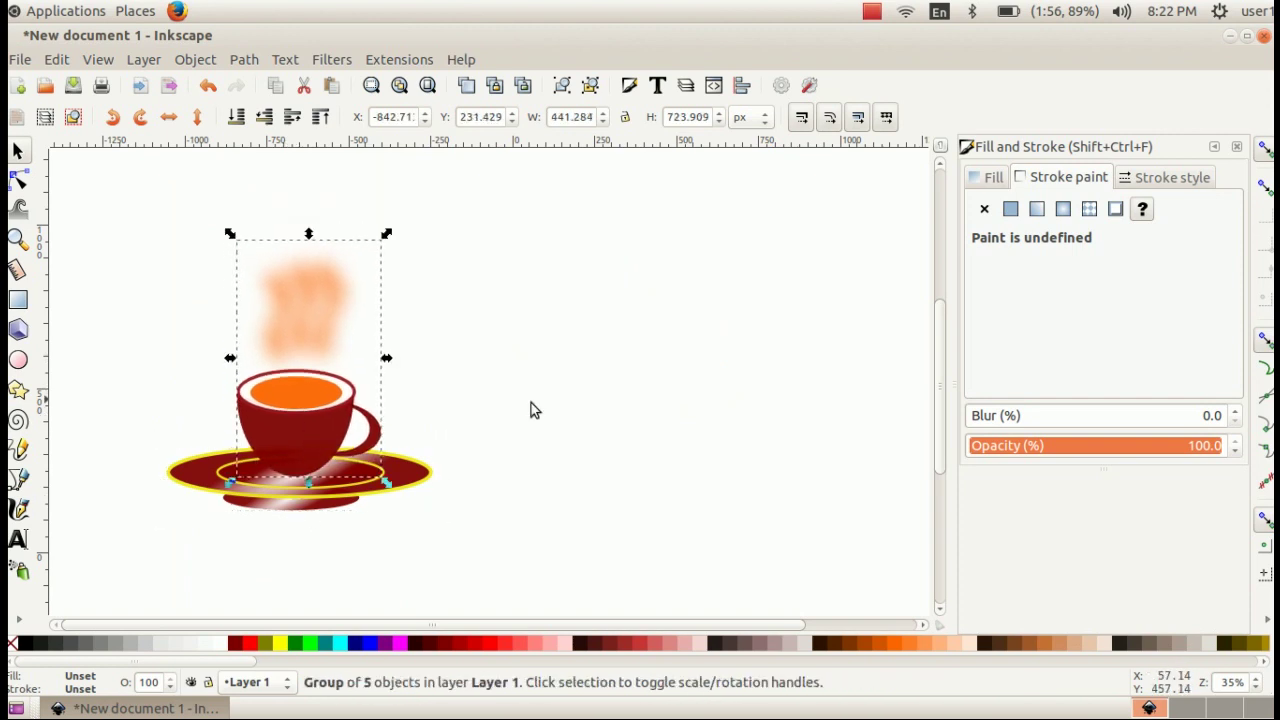
{"action": "left_click", "coordinate": [558, 365]}
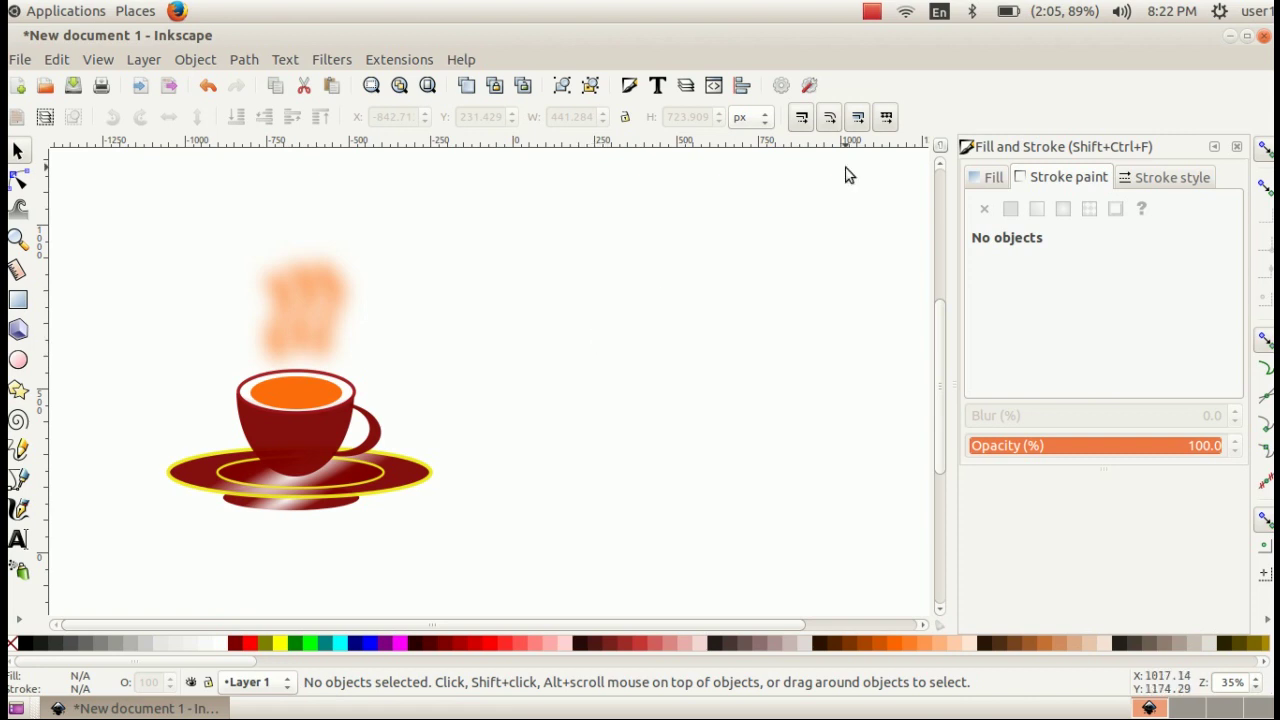
{"action": "left_click", "coordinate": [871, 14]}
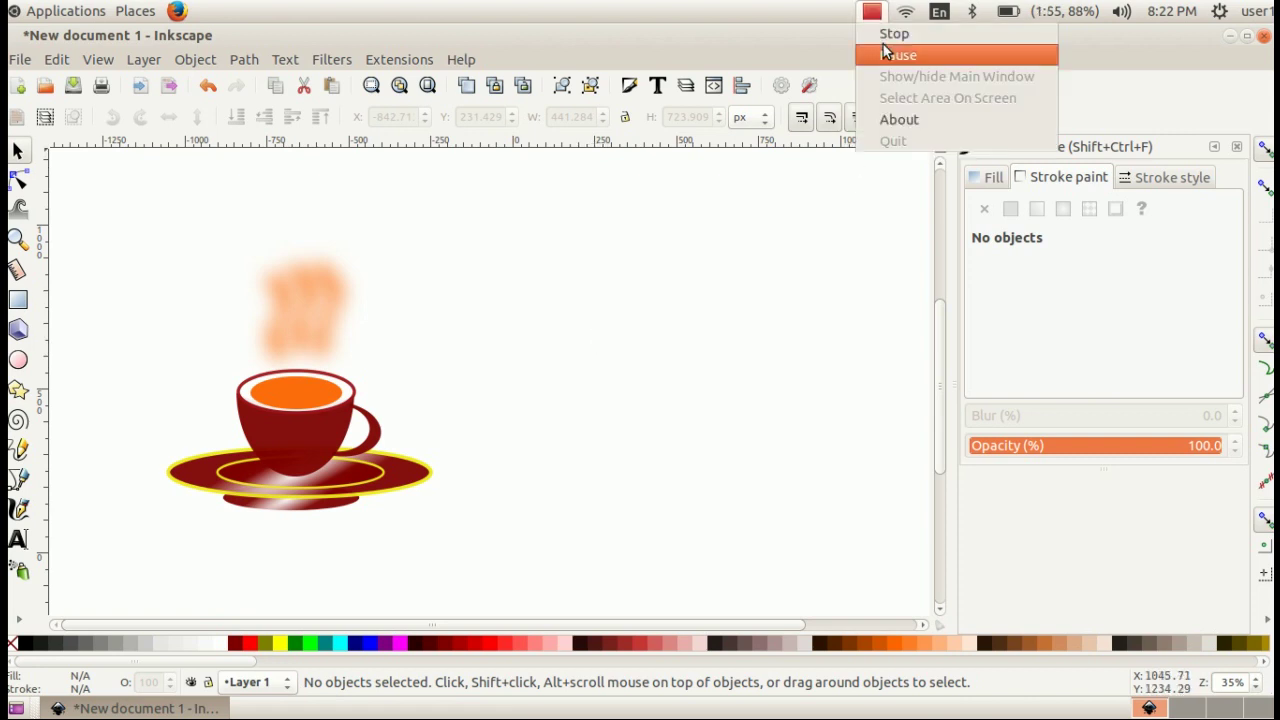